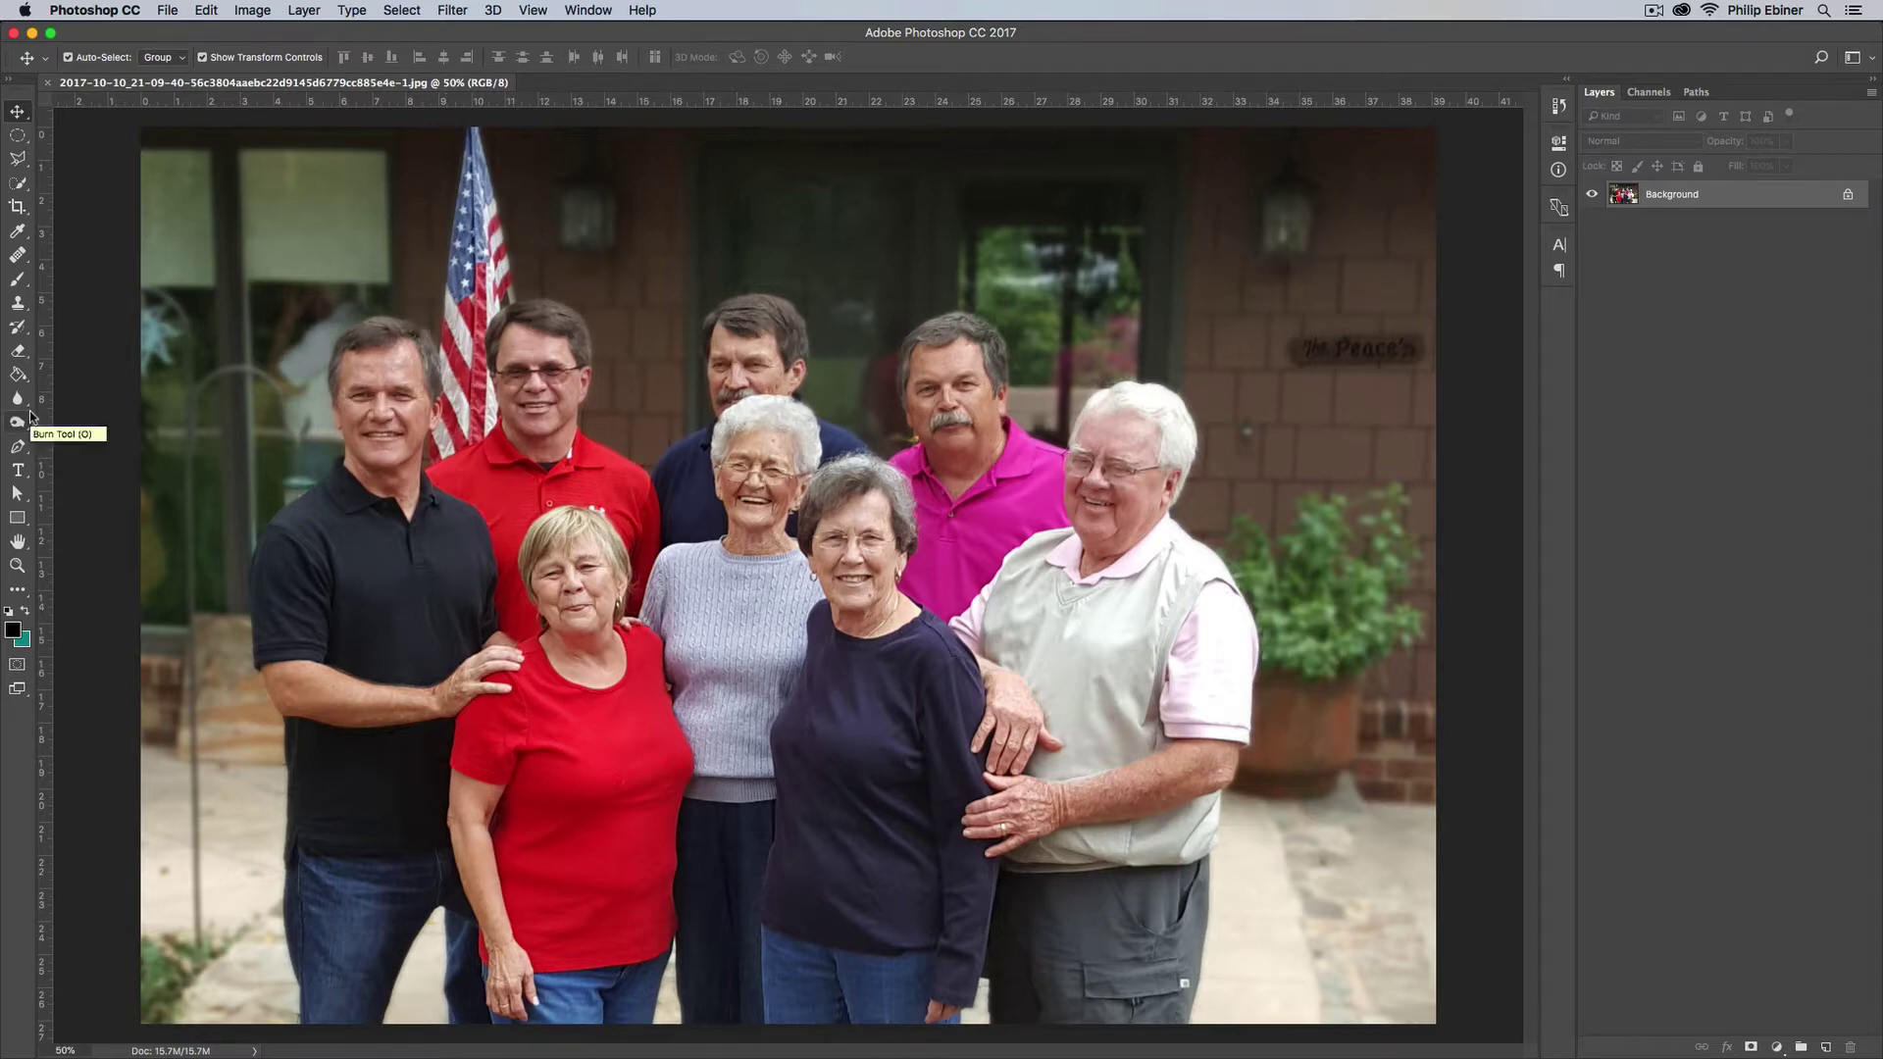
# - Select the black polo shirt of the man at the far left with the Quick Selection tool, subtracting any stray areas
pyautogui.click(21, 179)
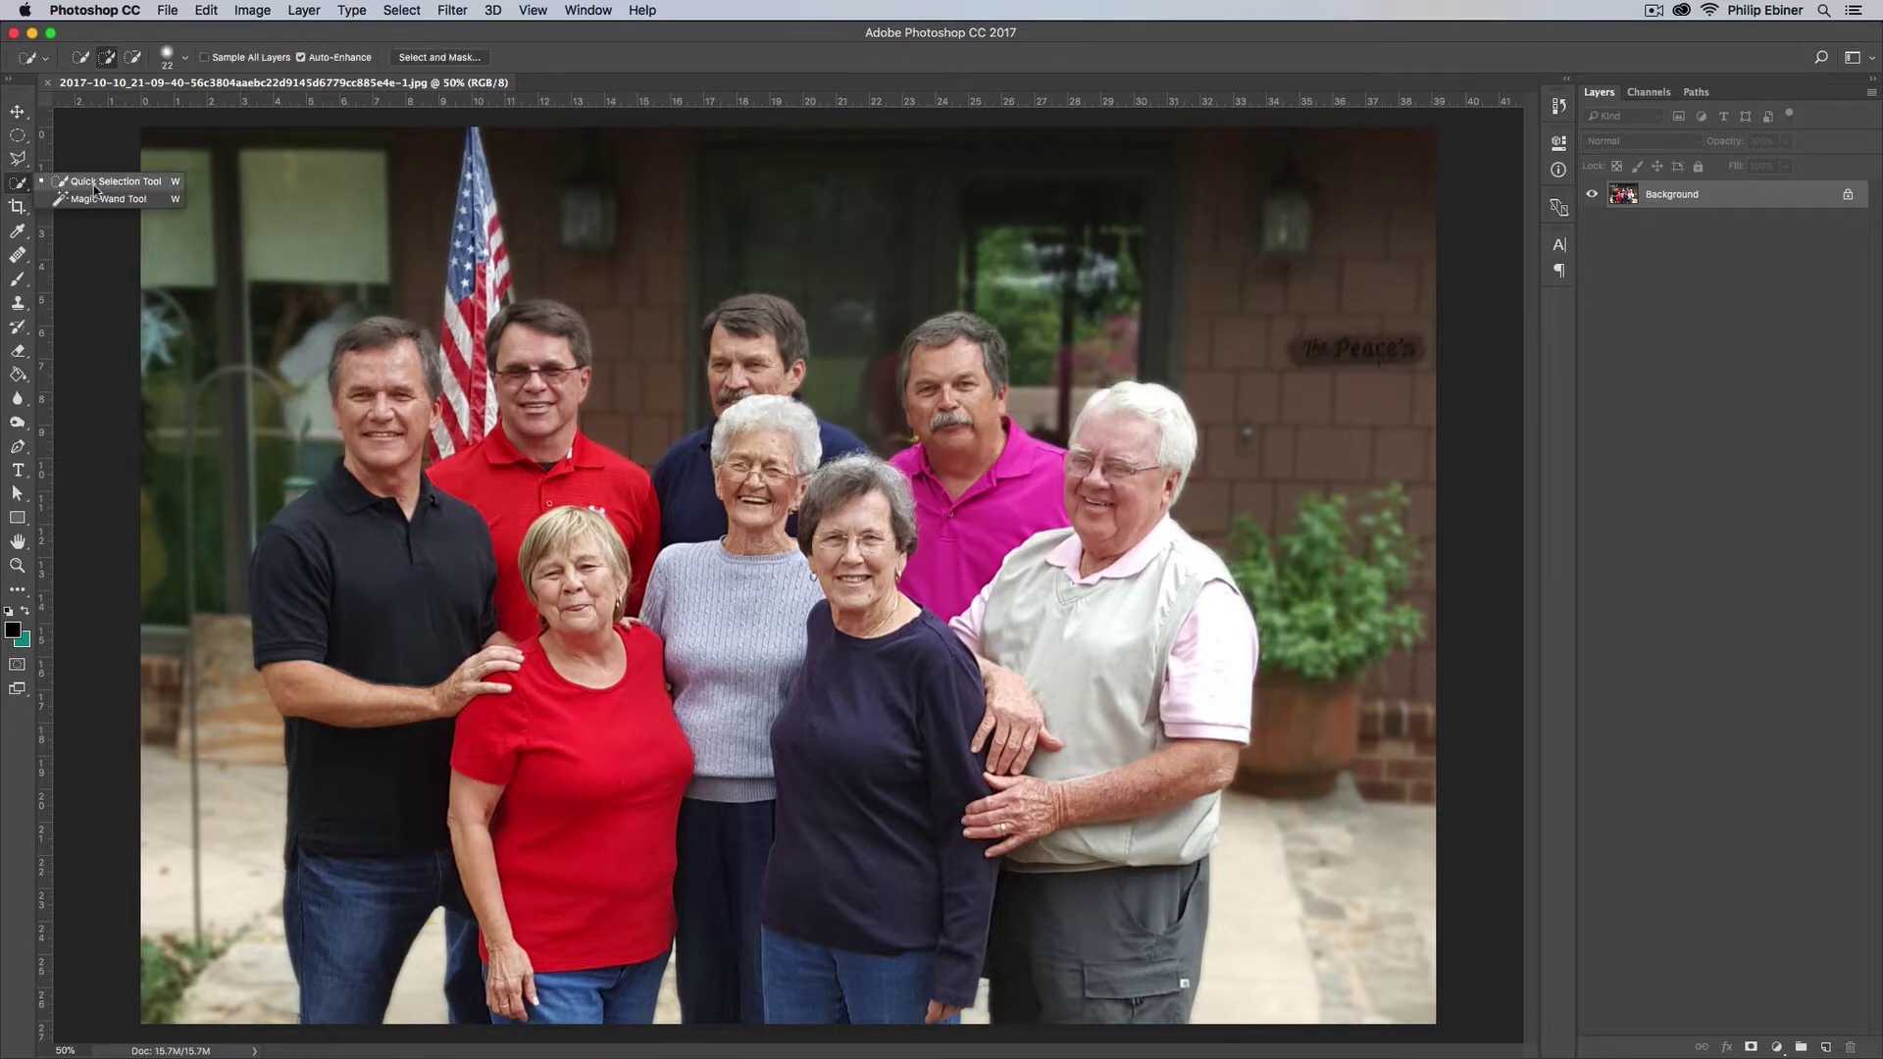
pyautogui.click(98, 184)
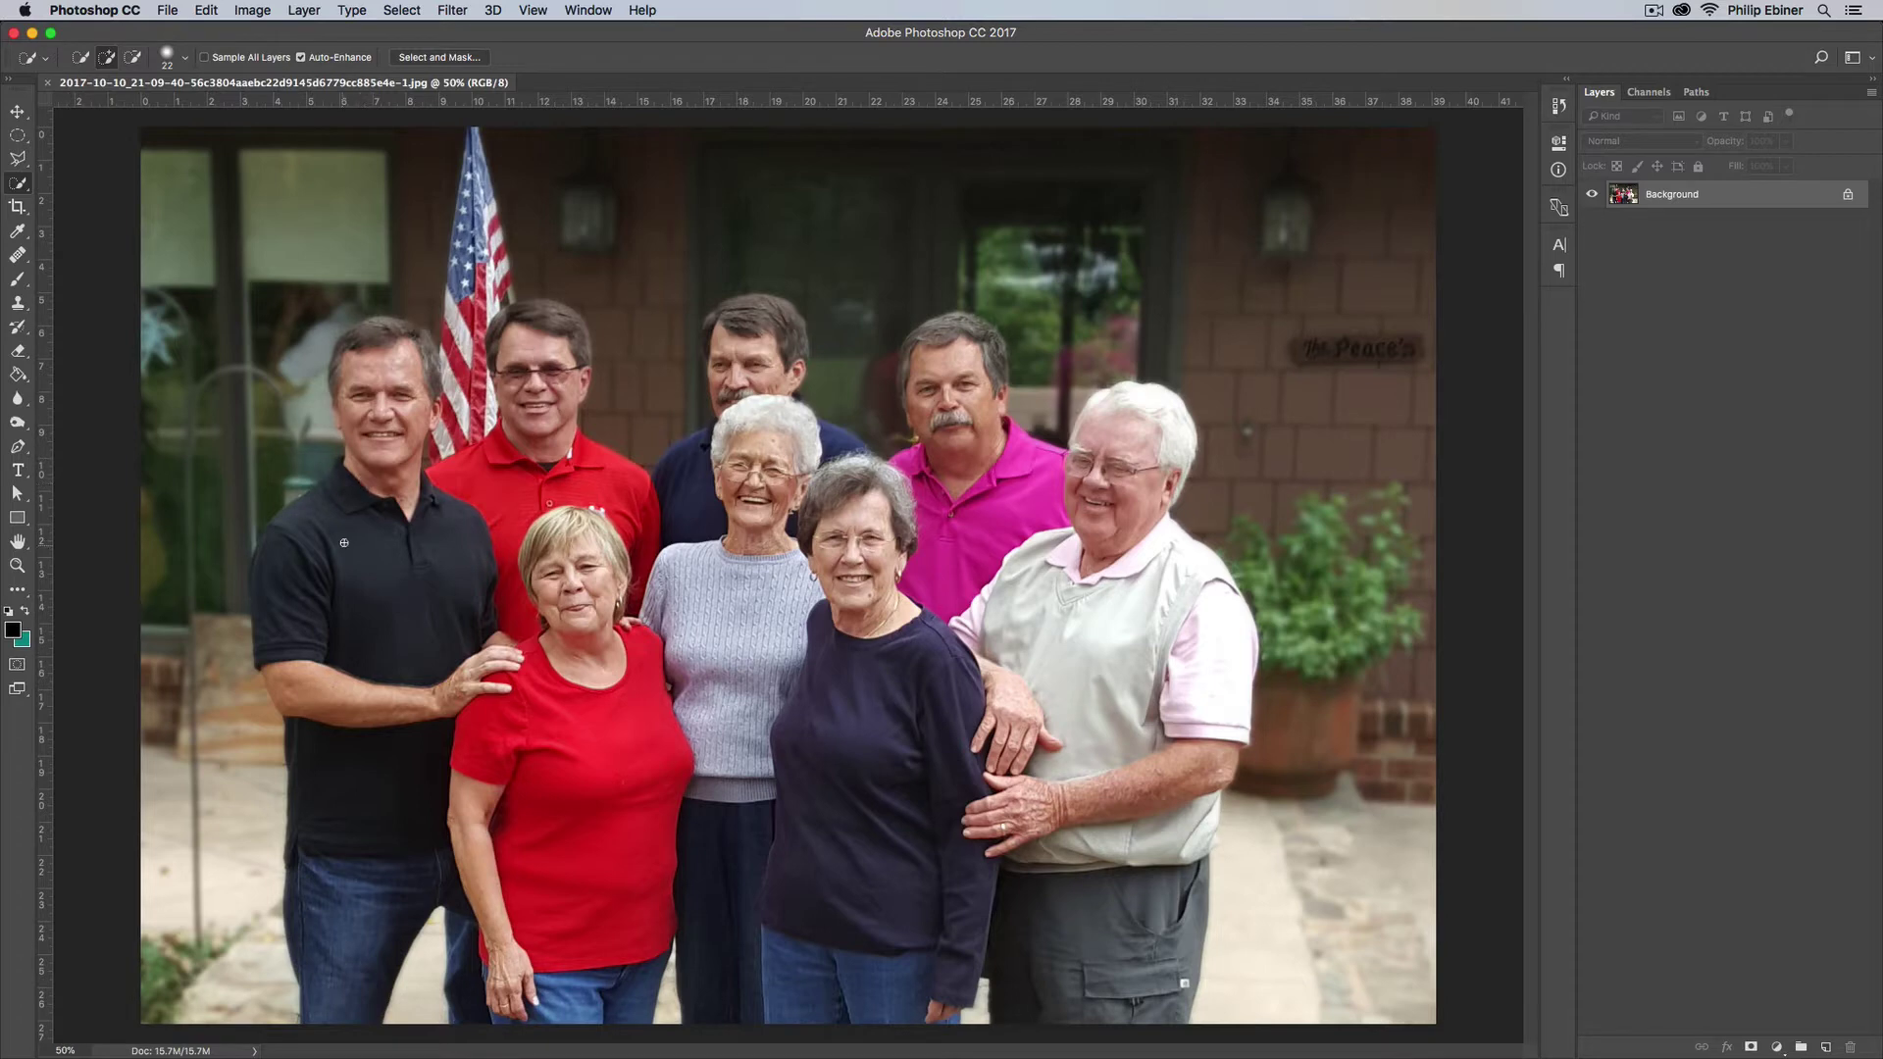
pyautogui.moveTo(347, 511)
pyautogui.mouseDown()
pyautogui.moveTo(329, 546)
pyautogui.moveTo(294, 530)
pyautogui.moveTo(361, 746)
pyautogui.moveTo(372, 942)
pyautogui.mouseUp()
pyautogui.press('alt')
pyautogui.moveTo(319, 432); pyautogui.dragTo(273, 472)
pyautogui.moveTo(350, 886)
pyautogui.mouseDown()
pyautogui.moveTo(314, 991)
pyautogui.moveTo(427, 916)
pyautogui.moveTo(416, 946)
pyautogui.moveTo(526, 946)
pyautogui.mouseUp()
# - Refine the shirt selection in Select and Mask with Smart Radius on, Radius 5 px, Smooth 18 and Feather 3.2 px
pyautogui.click(440, 58)
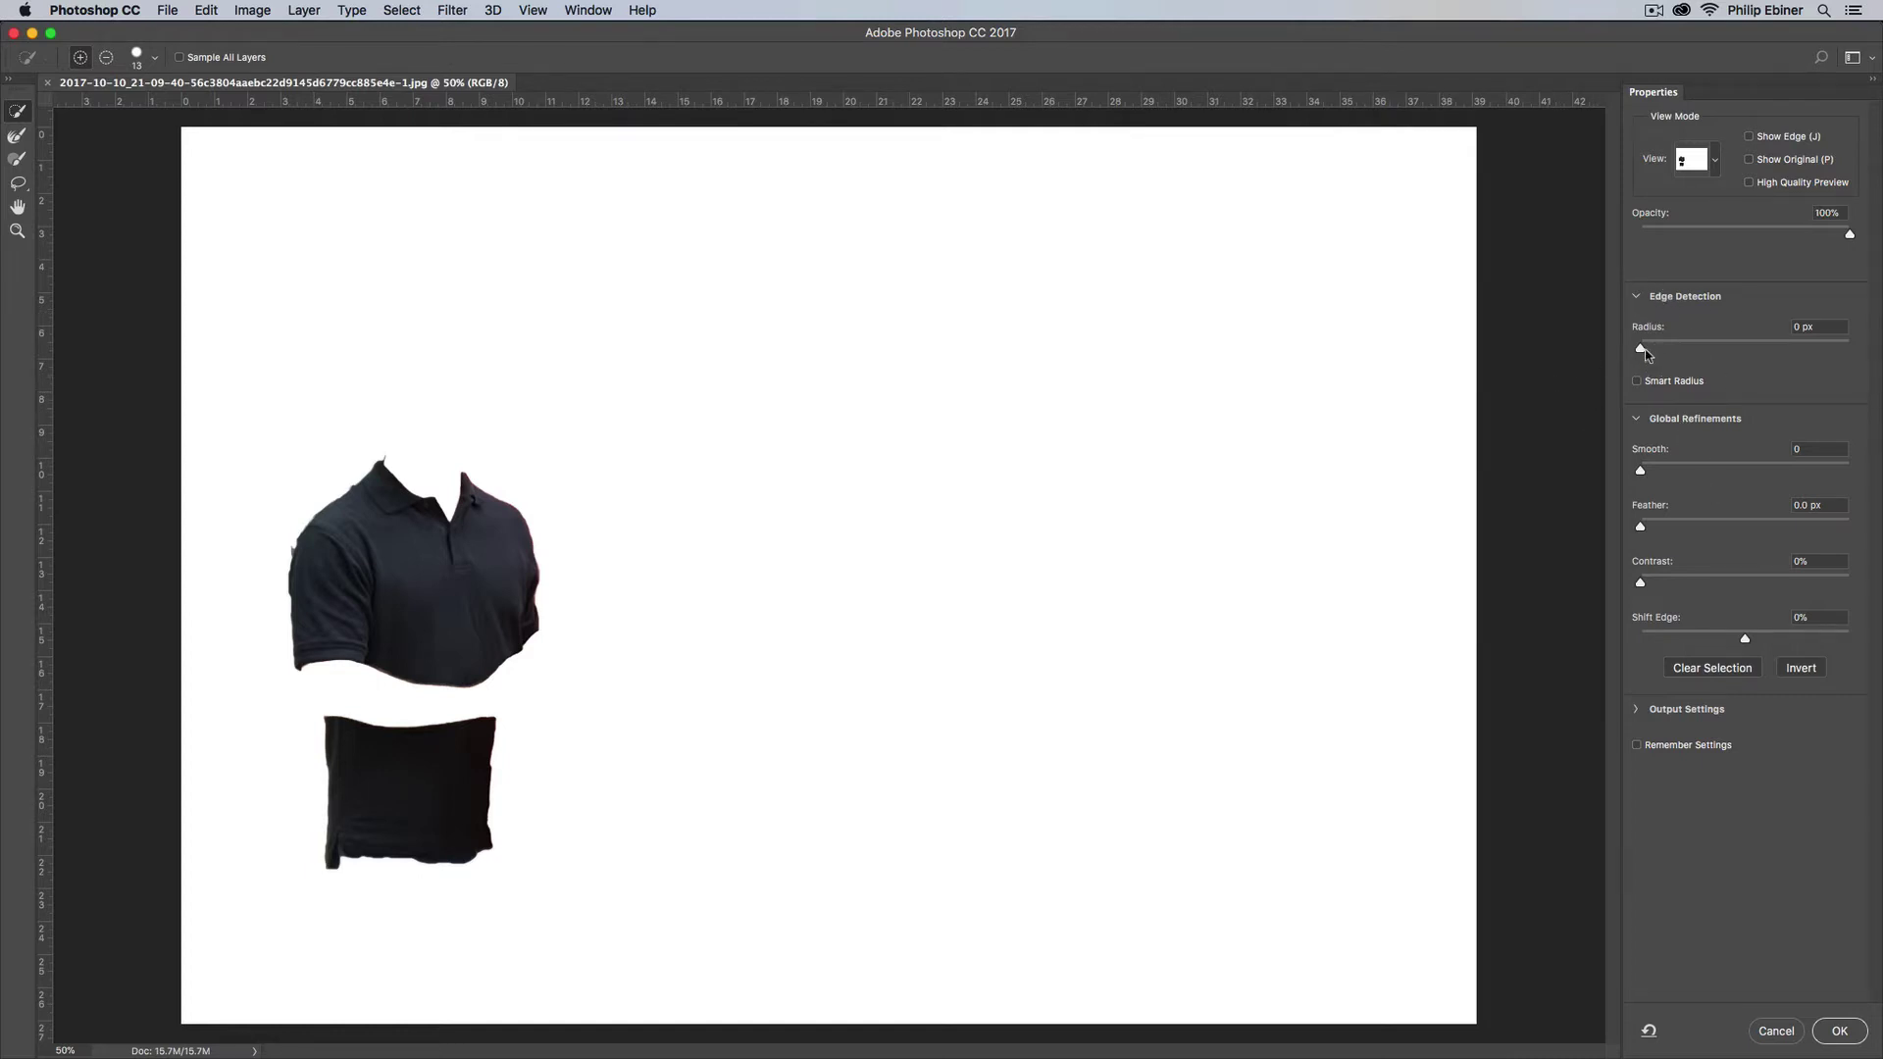
pyautogui.moveTo(1640, 348); pyautogui.dragTo(1692, 350)
pyautogui.click(1637, 382)
pyautogui.moveTo(1692, 348)
pyautogui.mouseDown()
pyautogui.moveTo(1744, 350)
pyautogui.moveTo(1698, 351)
pyautogui.mouseUp()
pyautogui.moveTo(1640, 470); pyautogui.dragTo(1678, 534)
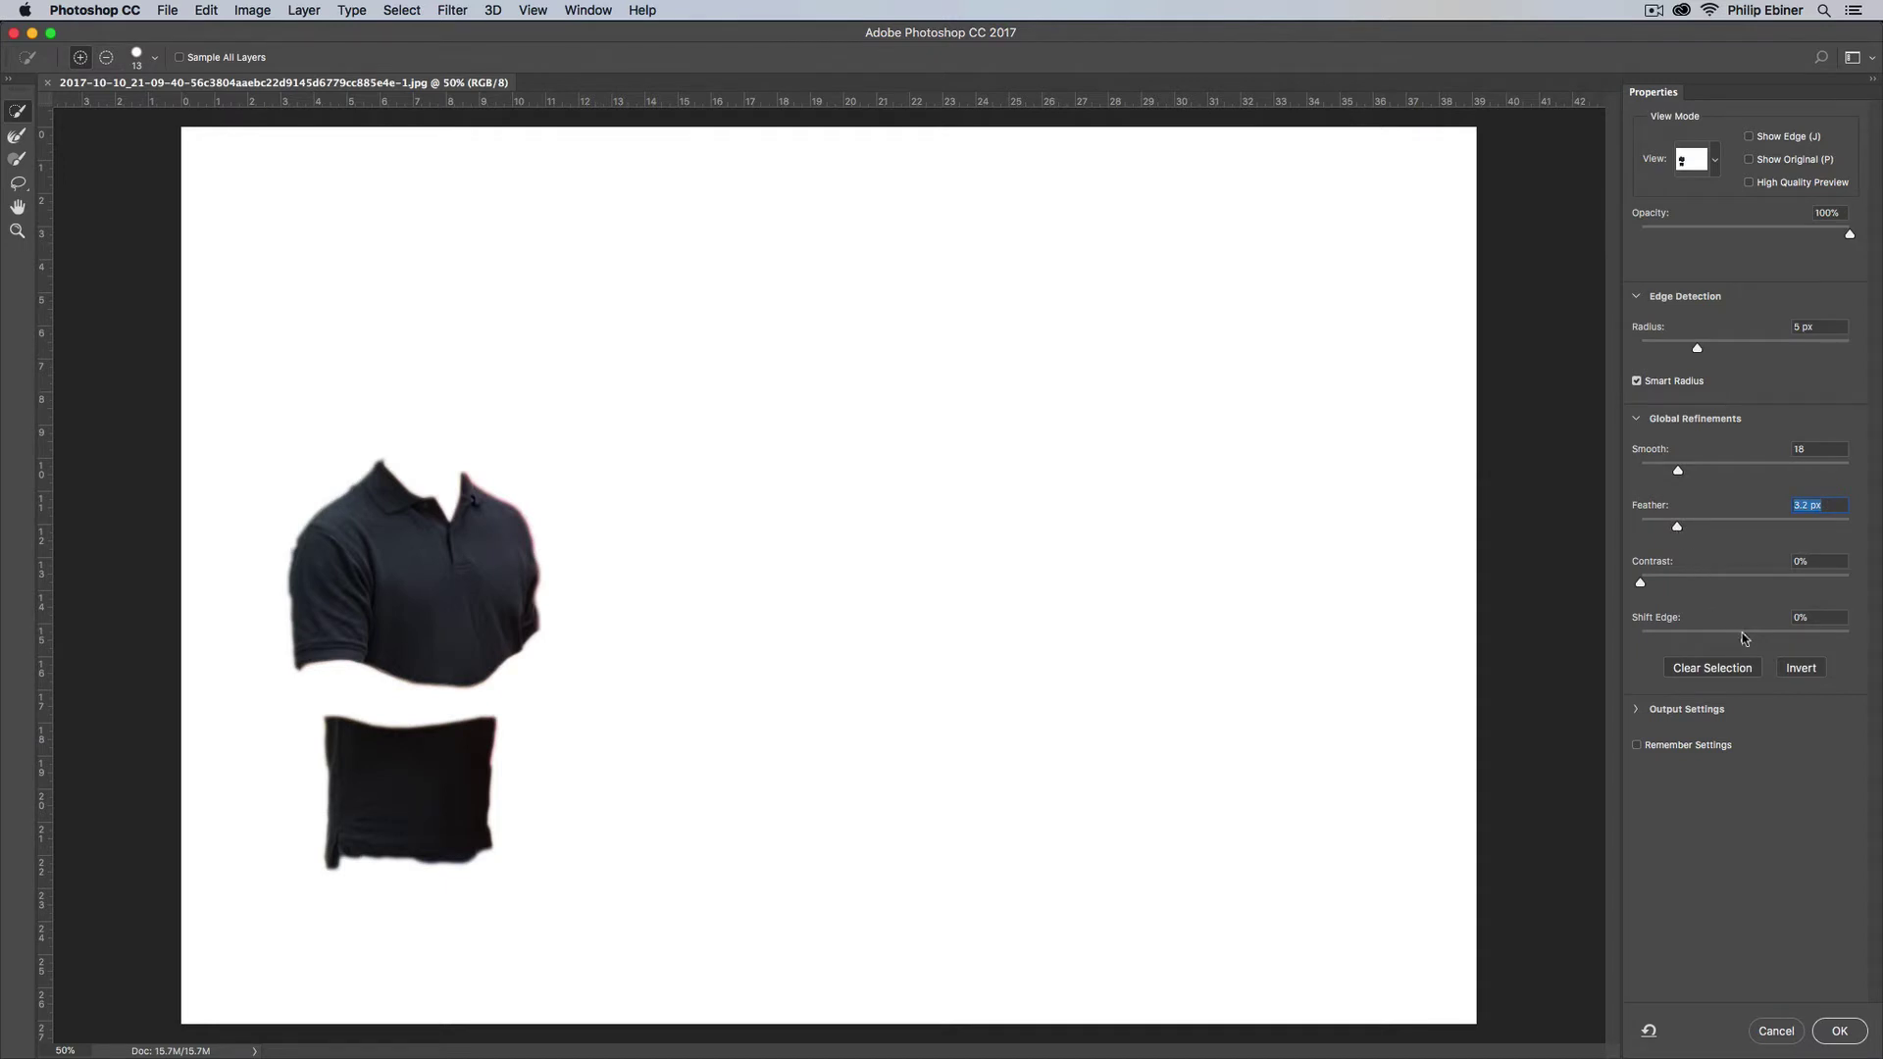
# - Set Shift Edge to +18%, Contrast to 13% and Smooth to about 28, and apply the refined selection
pyautogui.moveTo(1752, 643); pyautogui.dragTo(1764, 639)
pyautogui.click(1668, 581)
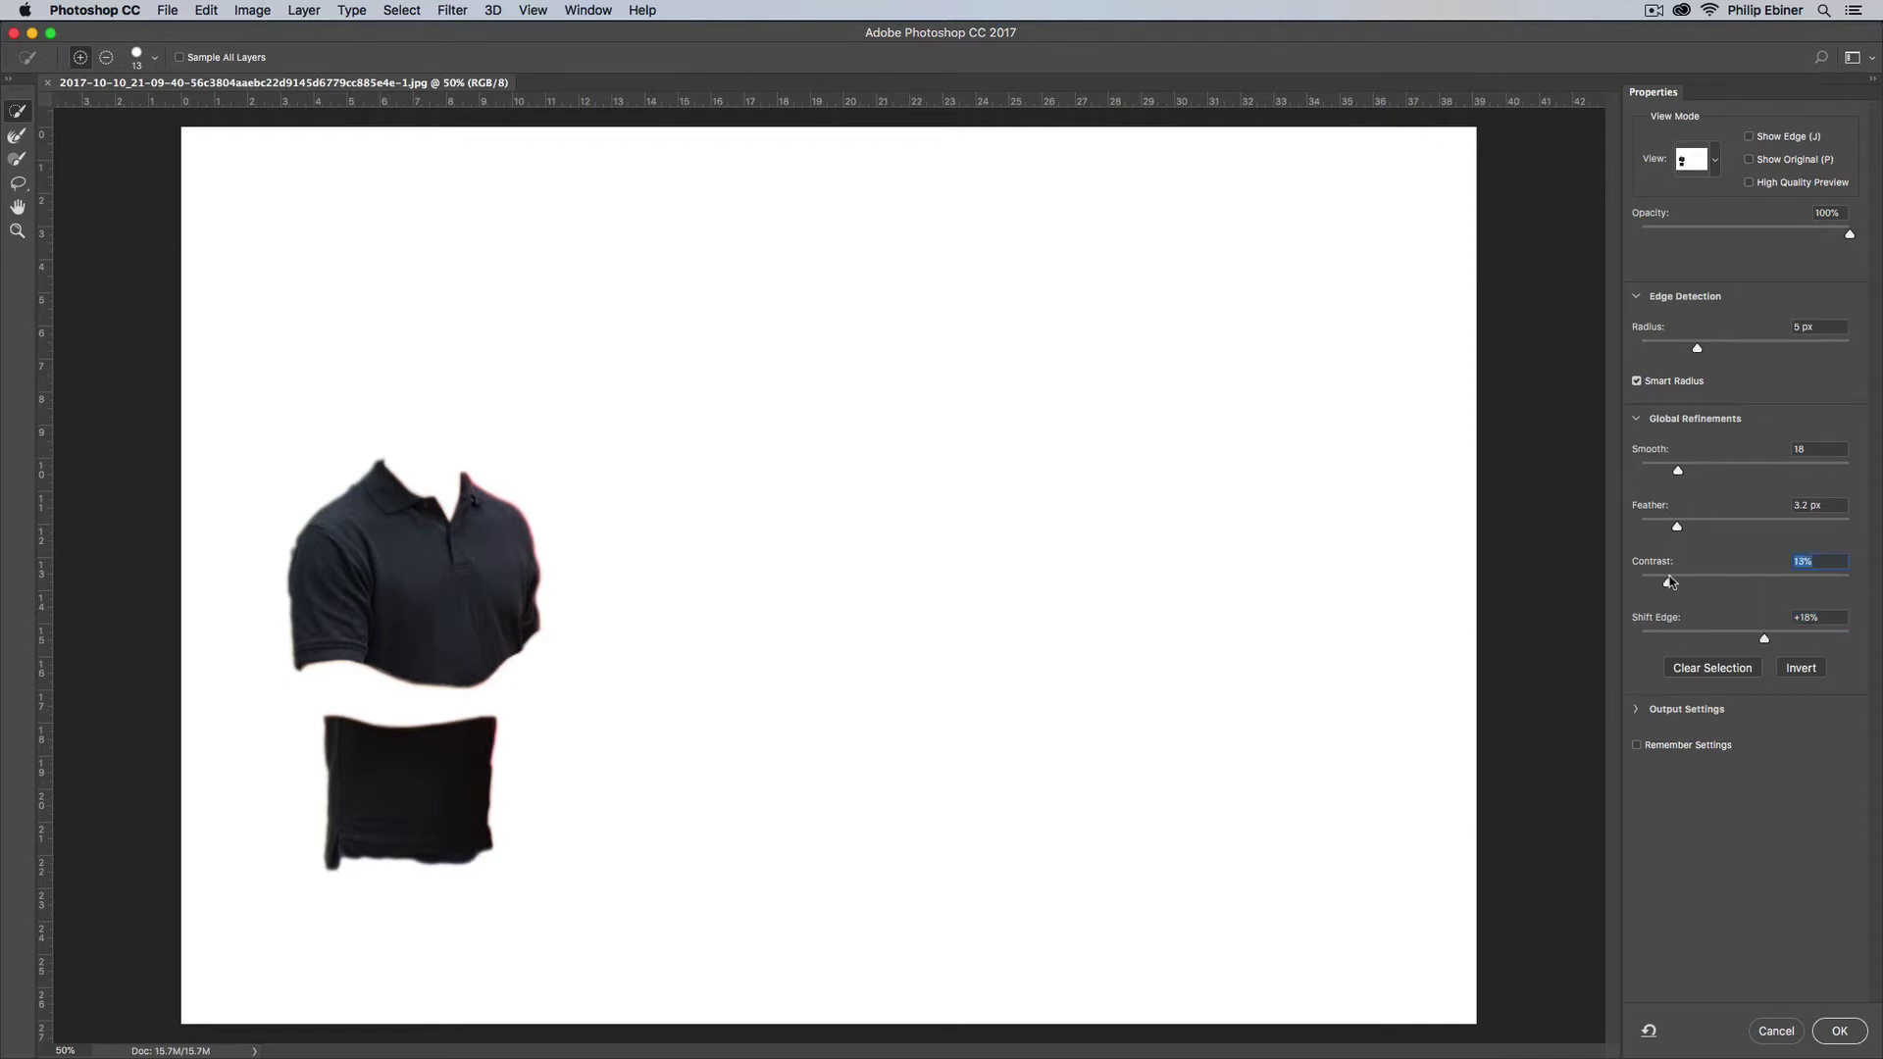
pyautogui.moveTo(1678, 470); pyautogui.dragTo(1700, 482)
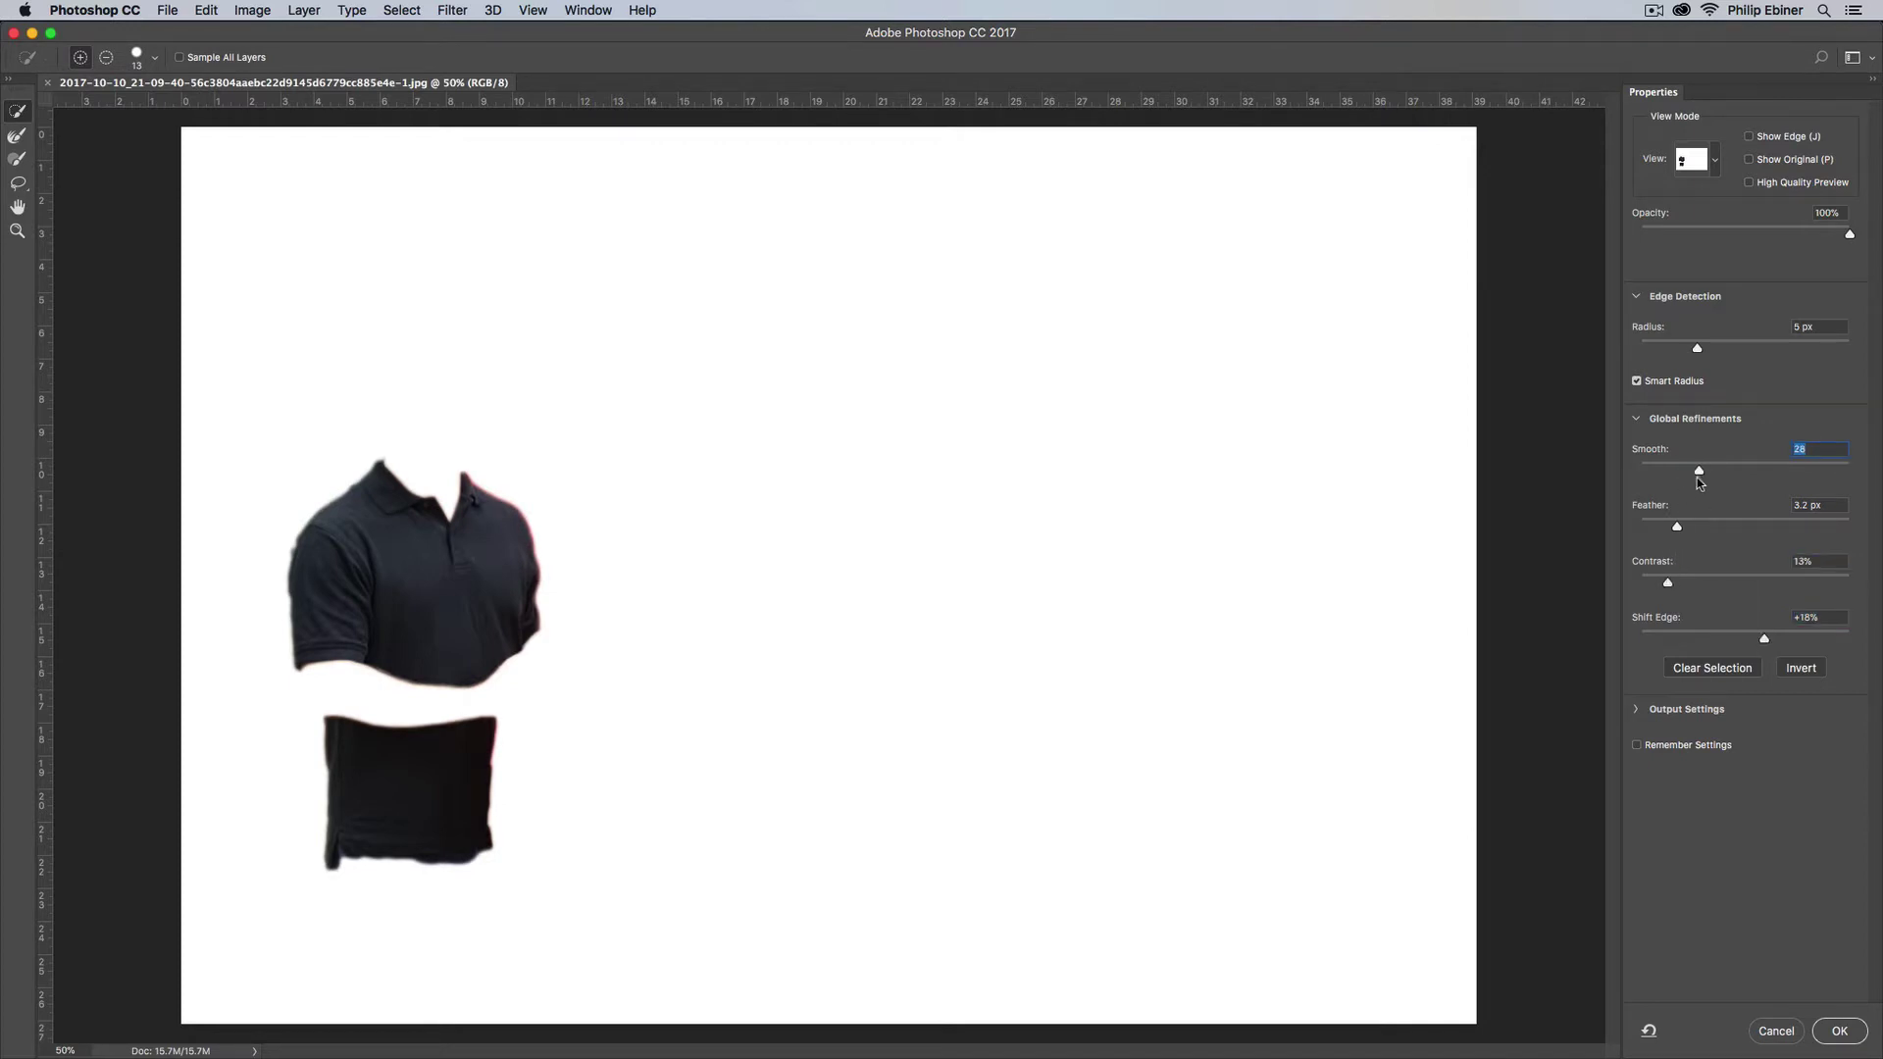
pyautogui.click(1703, 349)
pyautogui.moveTo(1703, 352); pyautogui.dragTo(1698, 351)
pyautogui.click(1853, 1033)
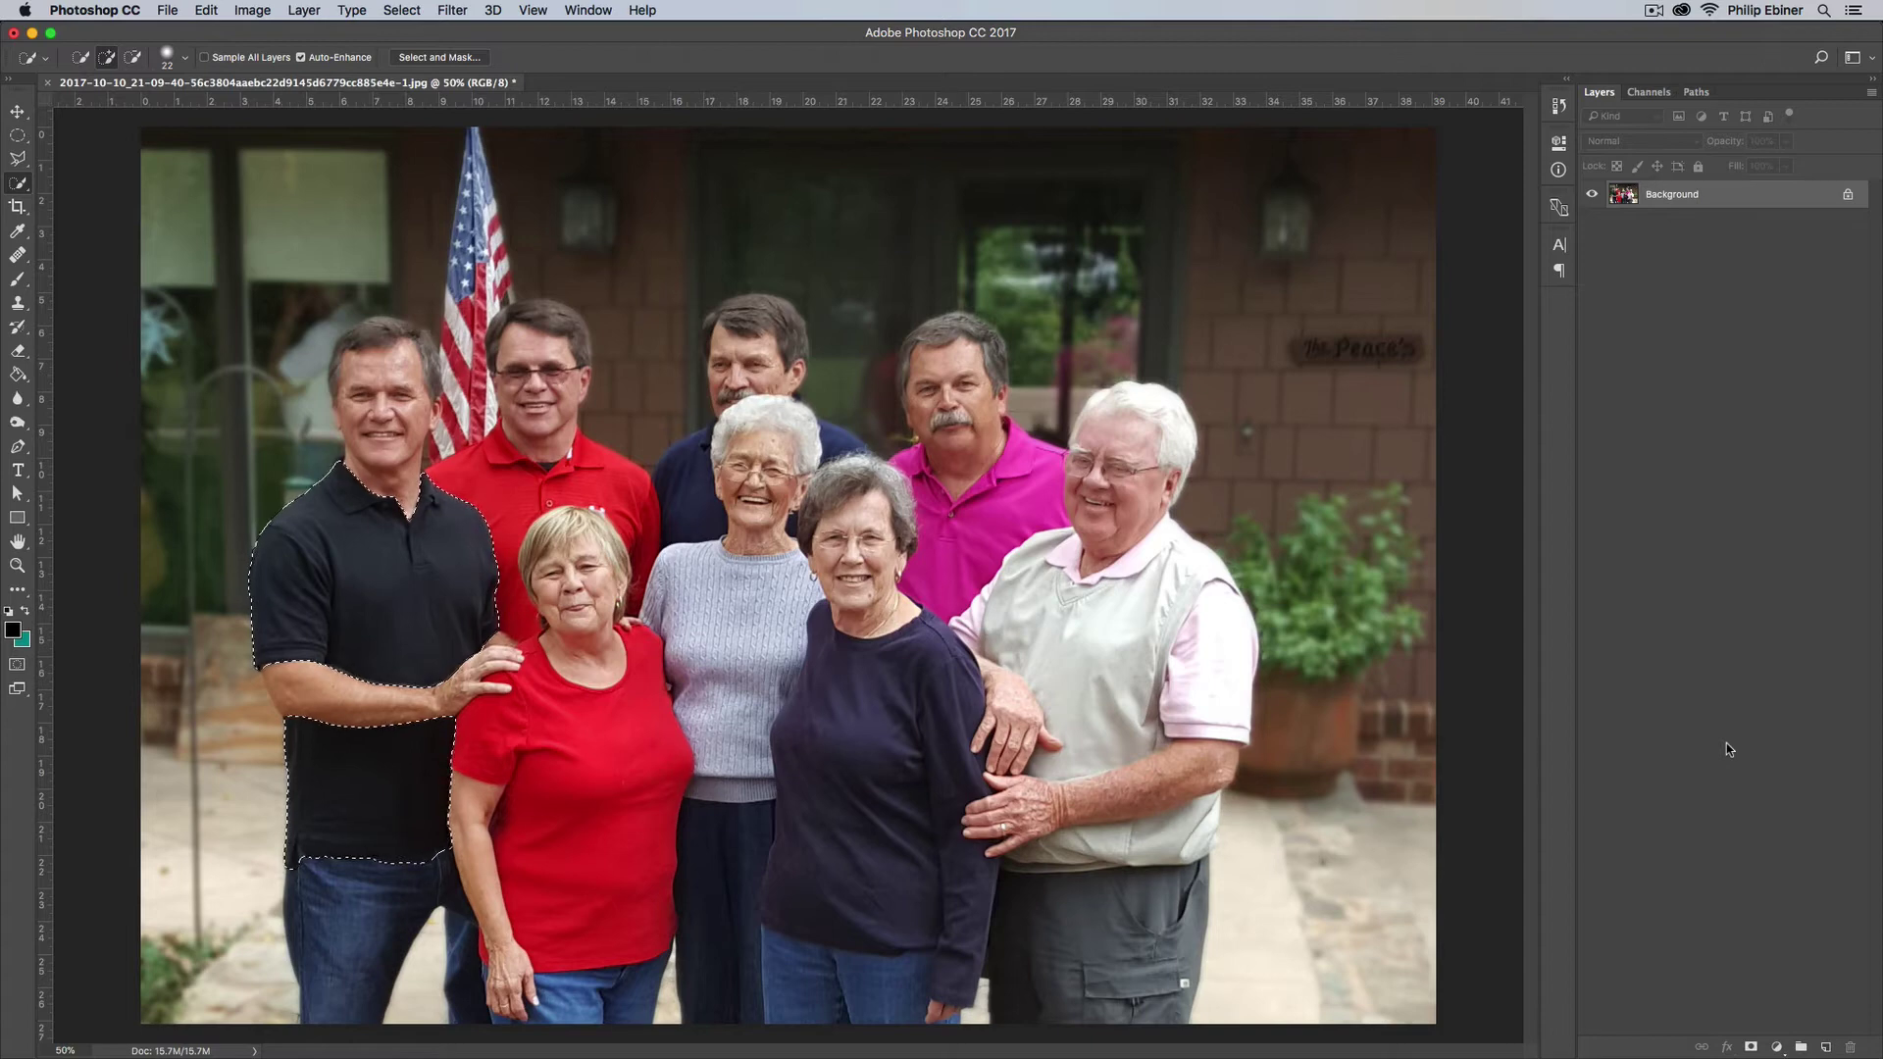
# - Copy the selected shirt to its own layer, and duplicate that layer as a hidden backup
pyautogui.press('super+j')
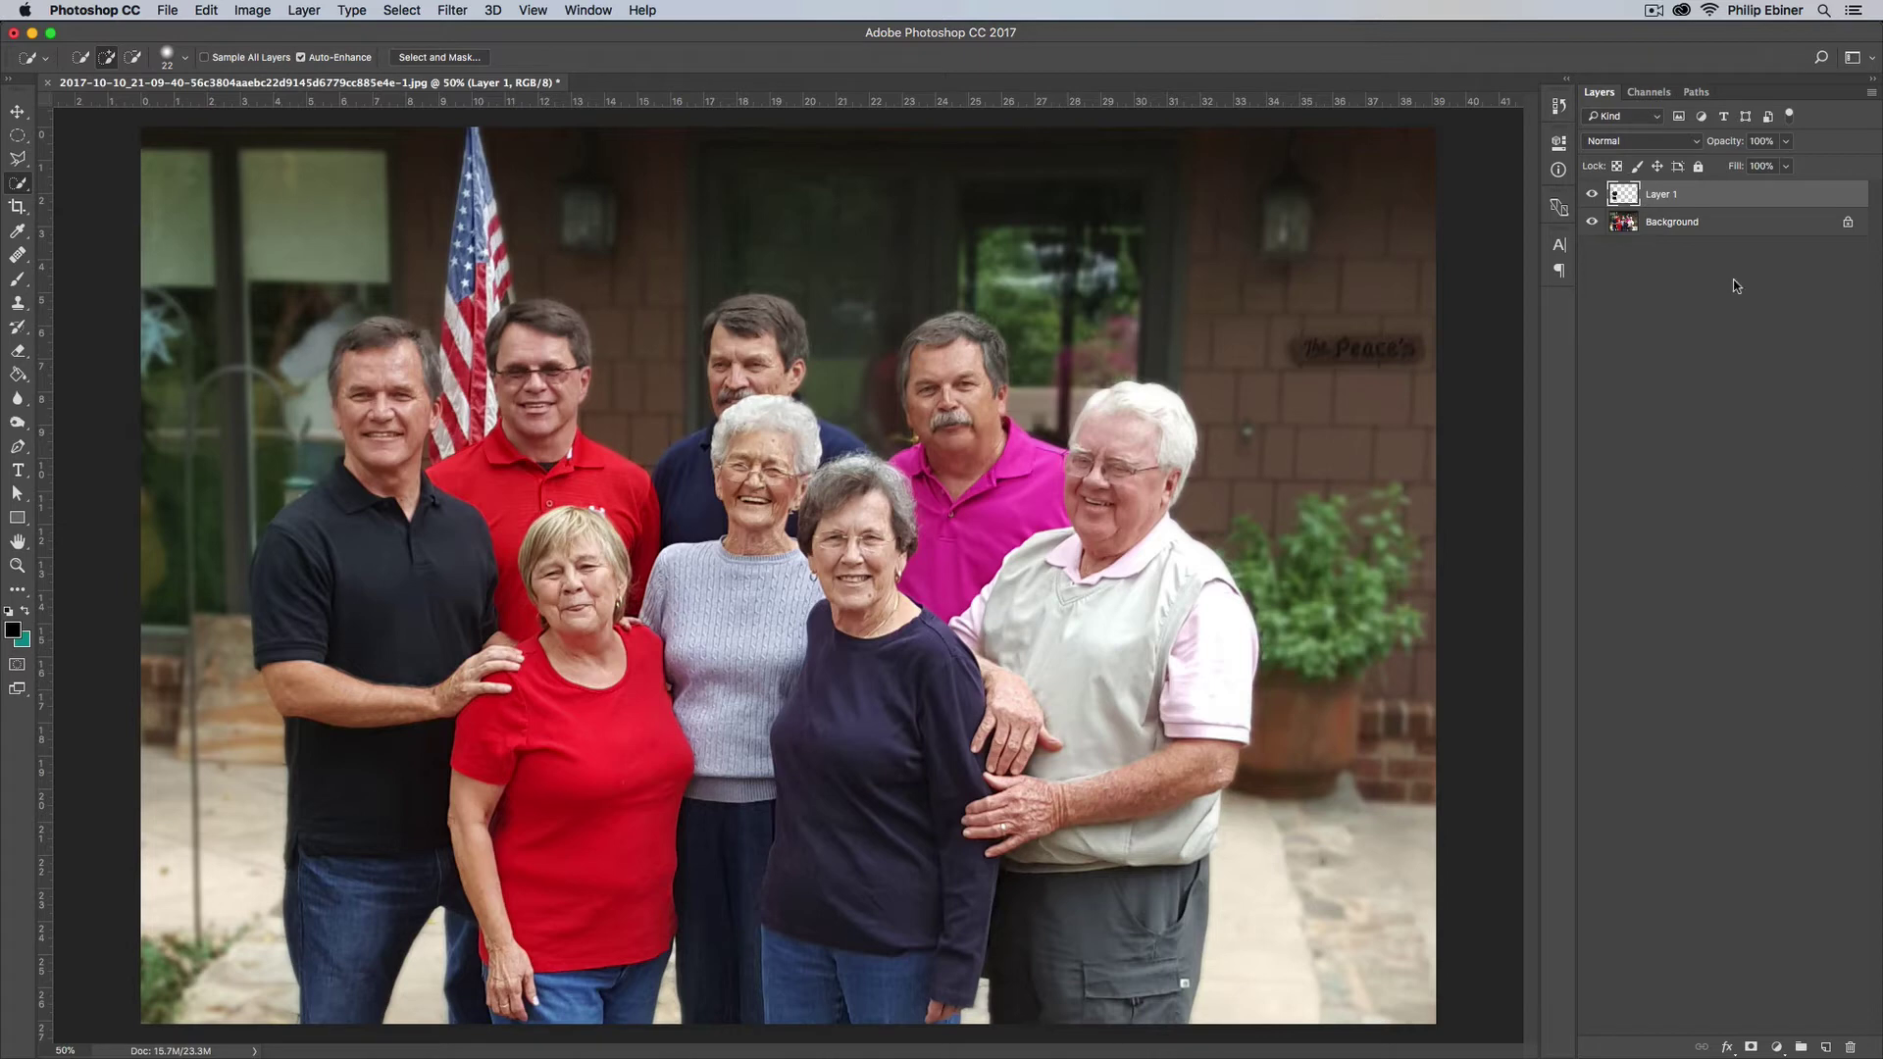
pyautogui.click(1591, 224)
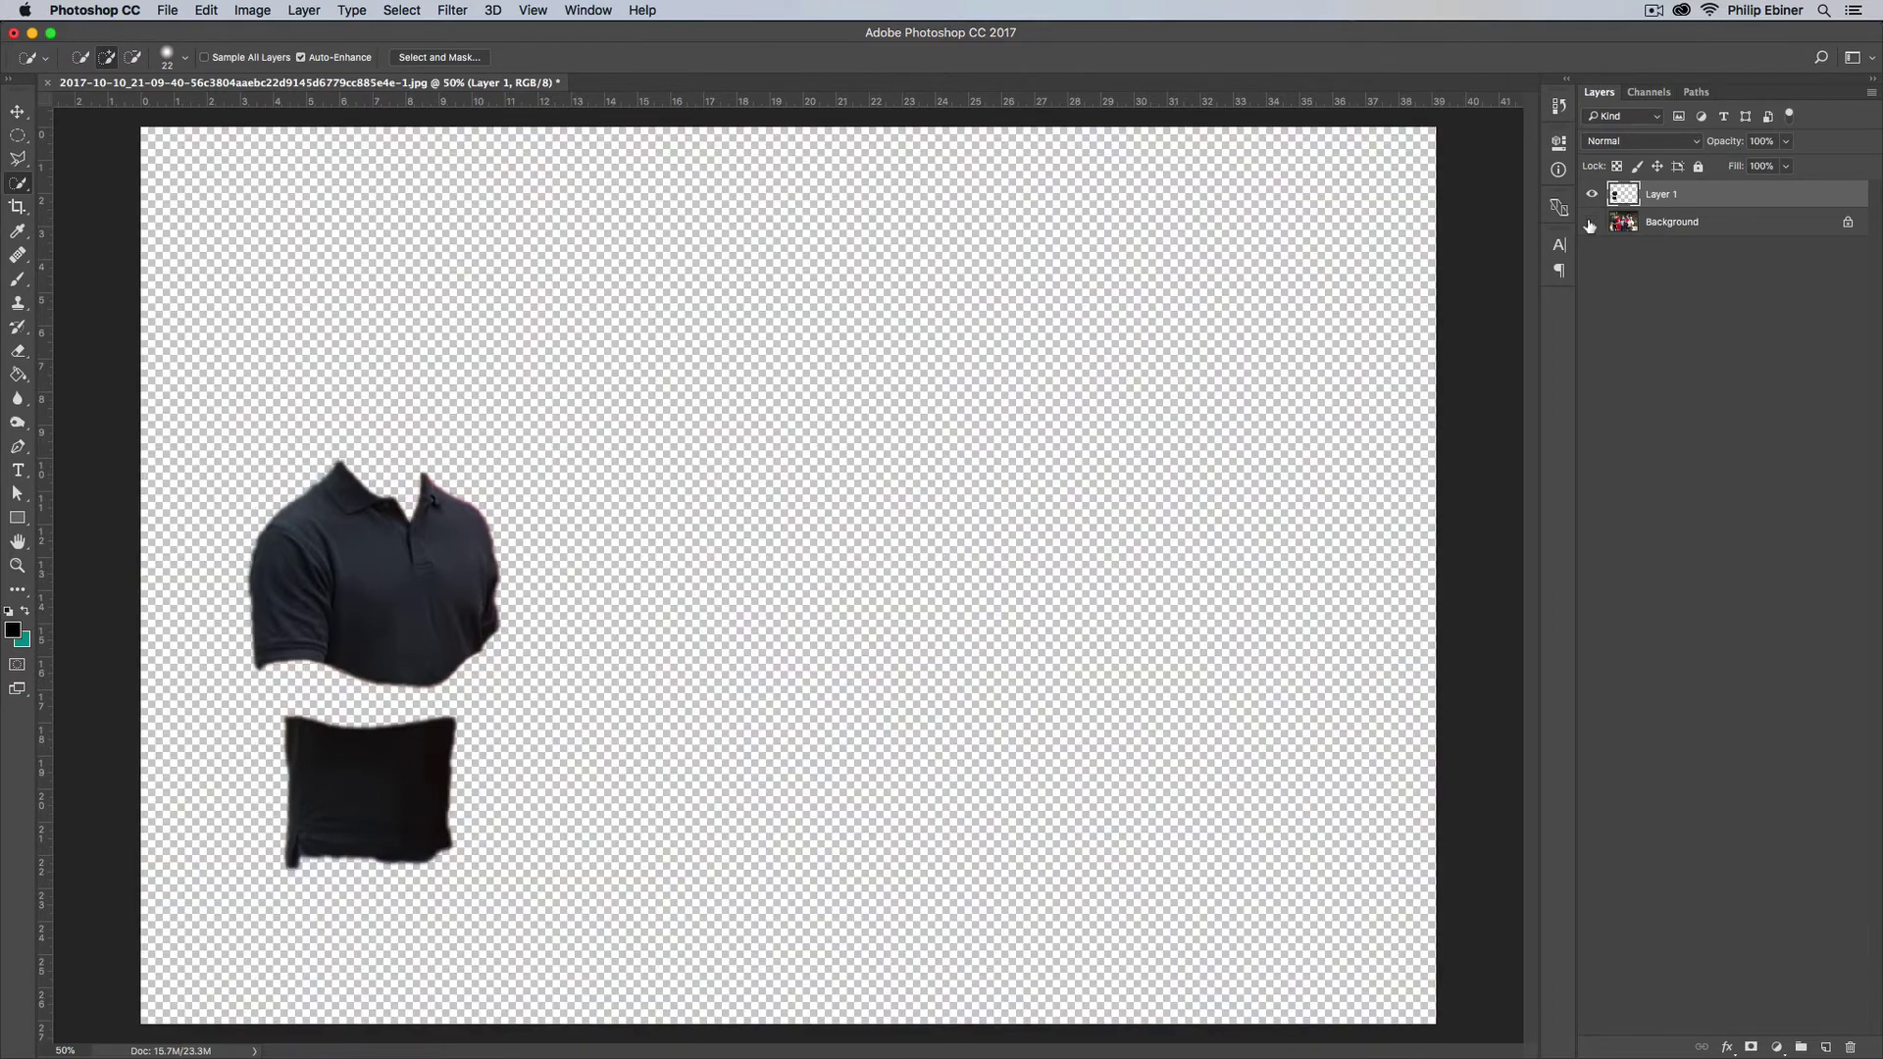
pyautogui.click(1590, 224)
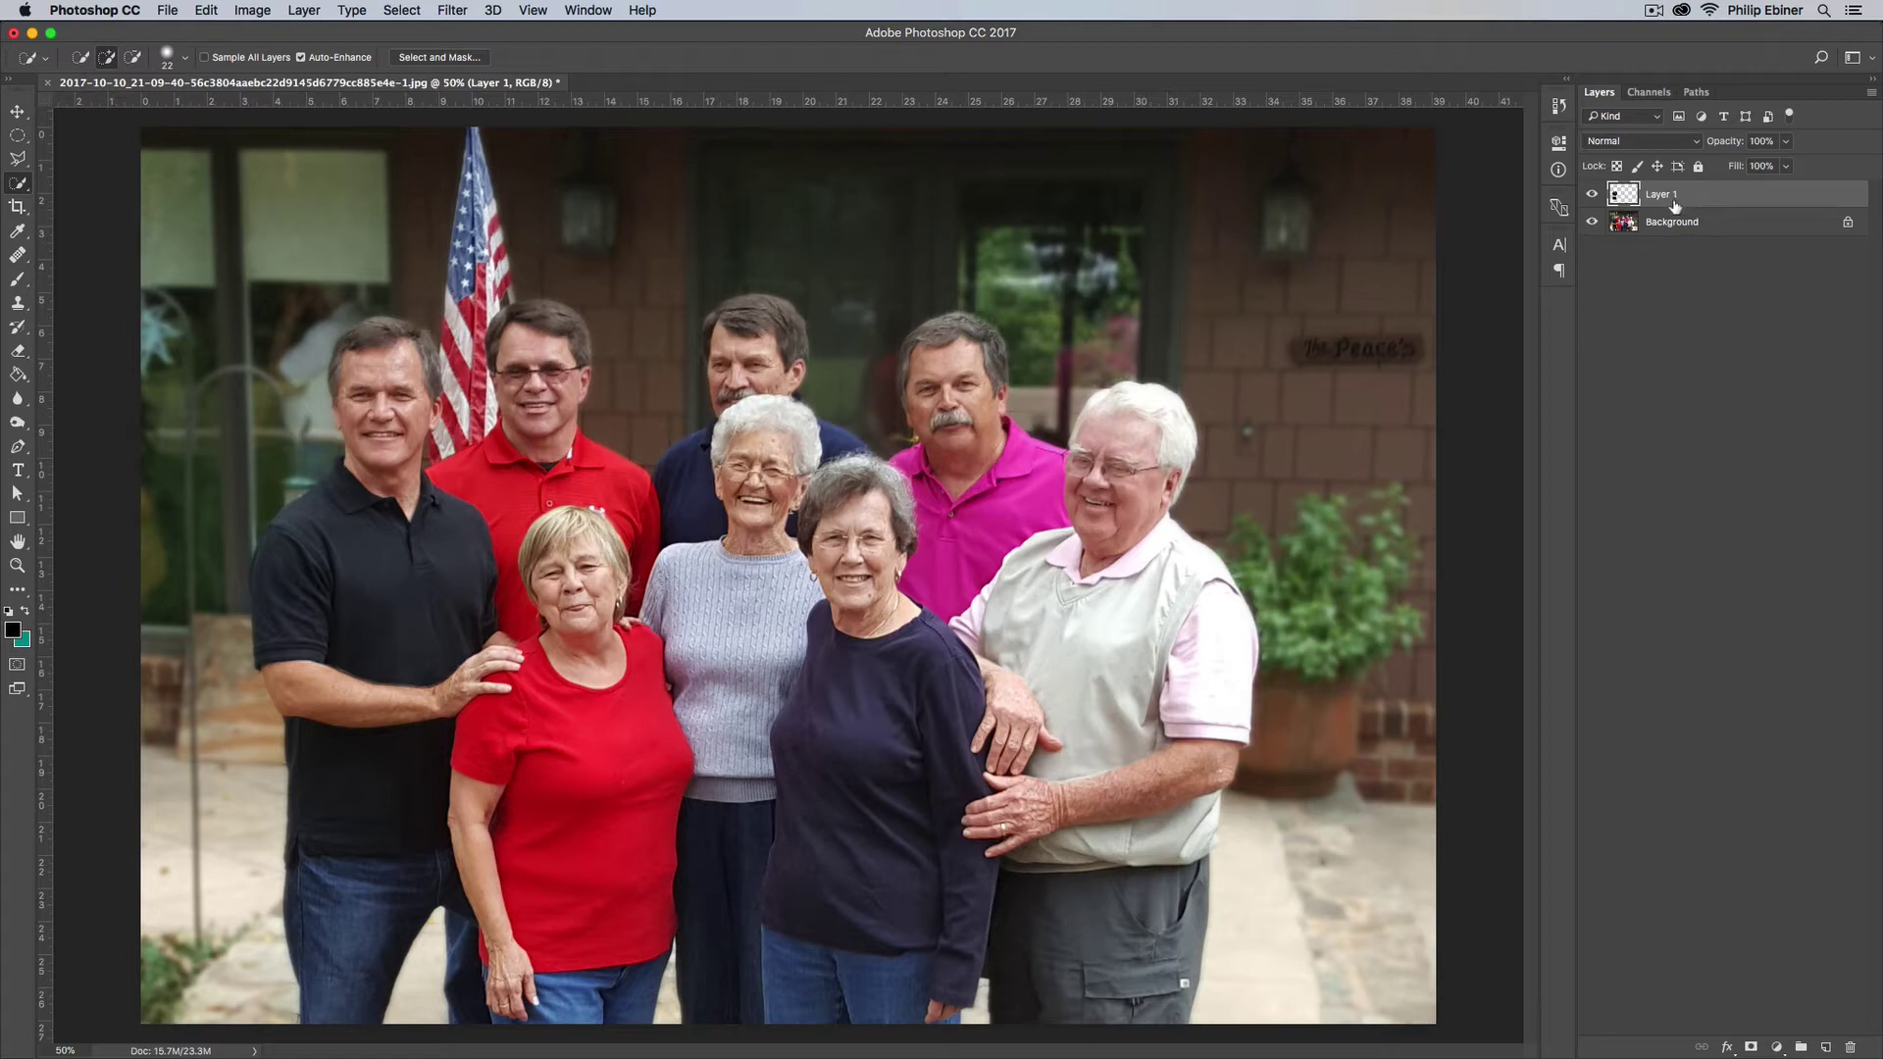
pyautogui.moveTo(1676, 205); pyautogui.dragTo(1825, 1046)
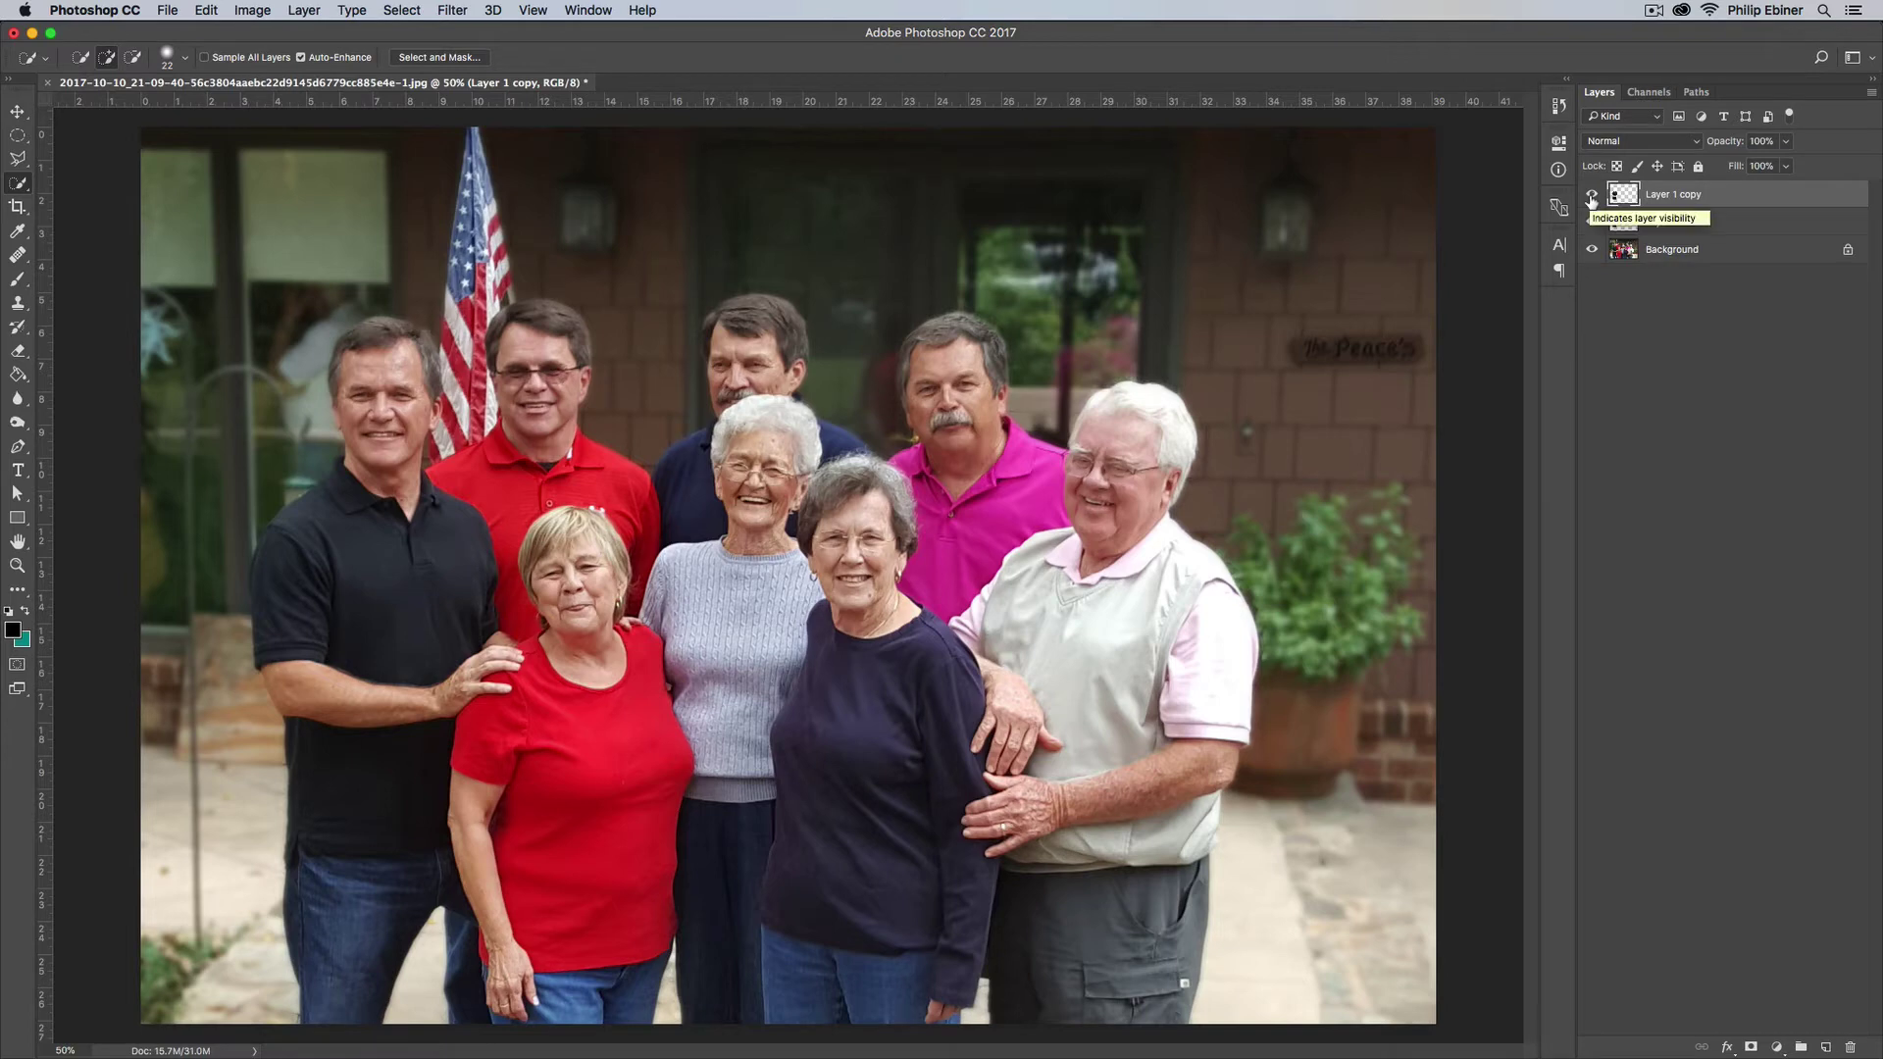
pyautogui.click(1590, 196)
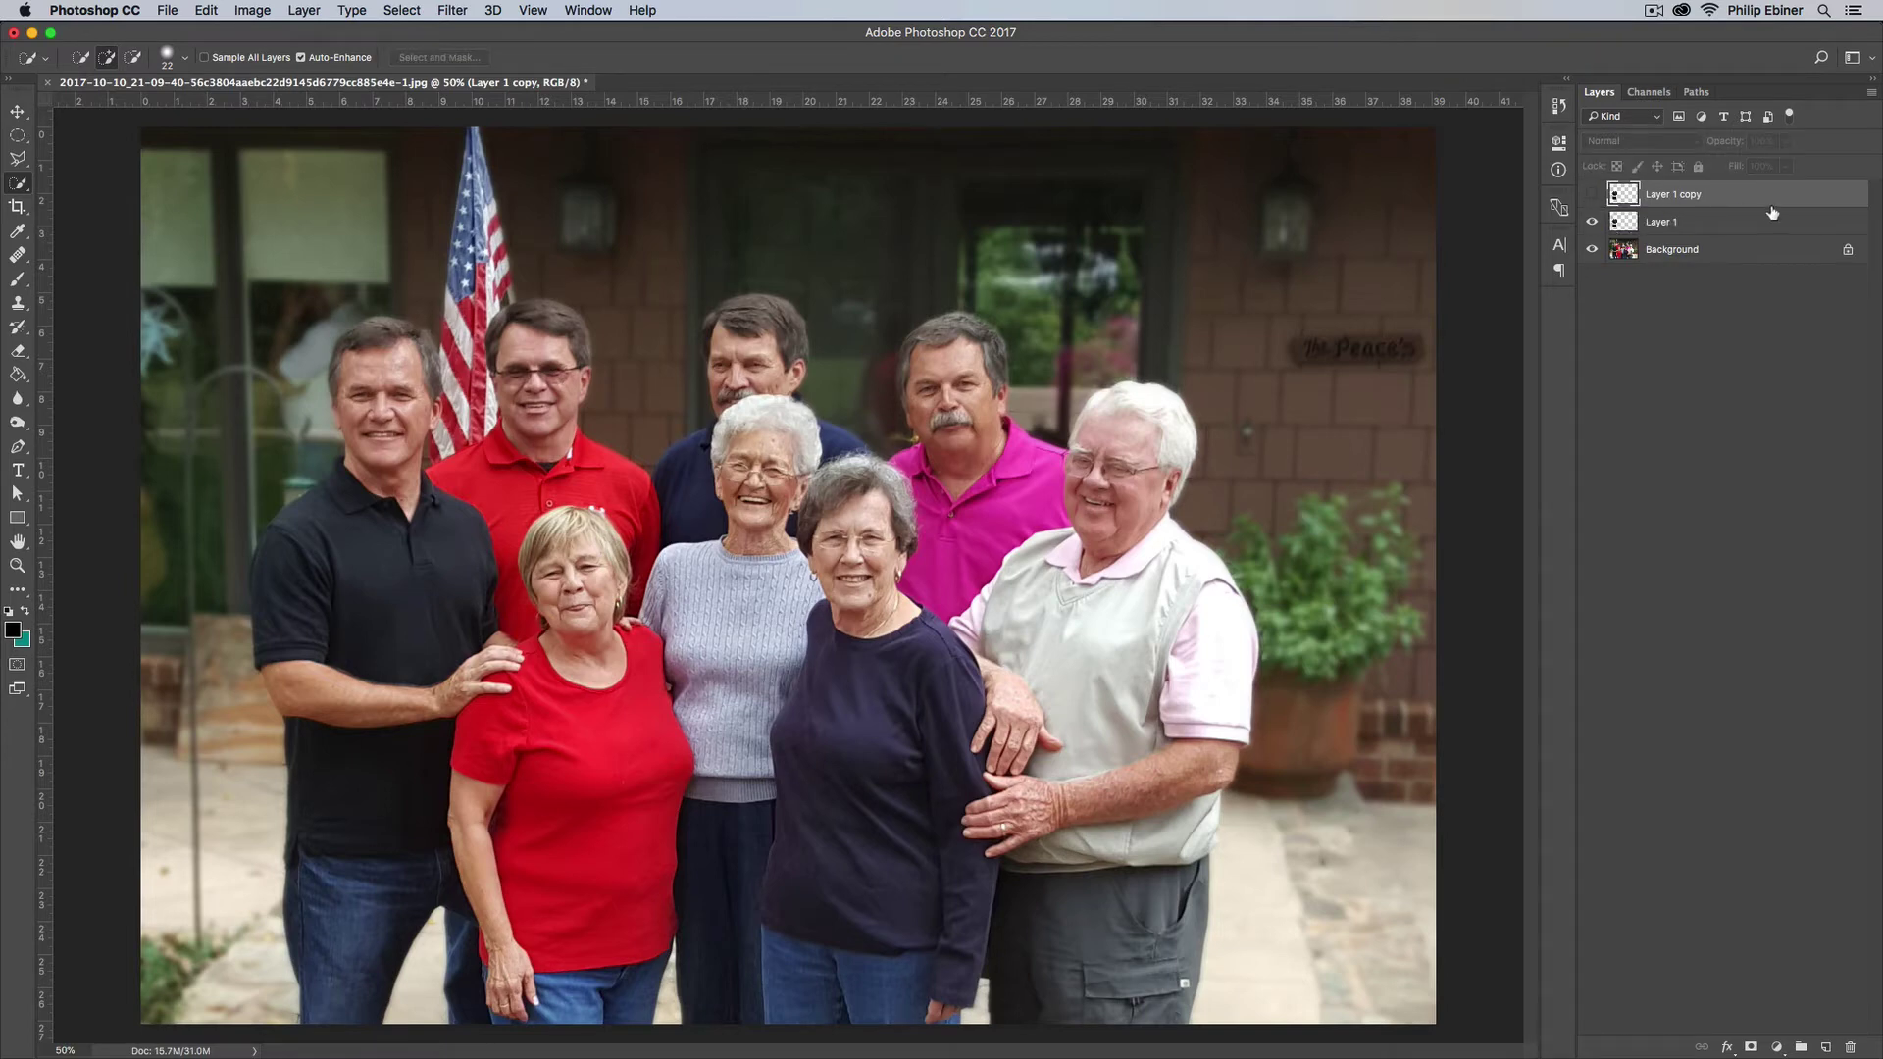
# - Add a Color Overlay effect to Layer 1 and set its blend mode to Normal
pyautogui.click(1673, 224)
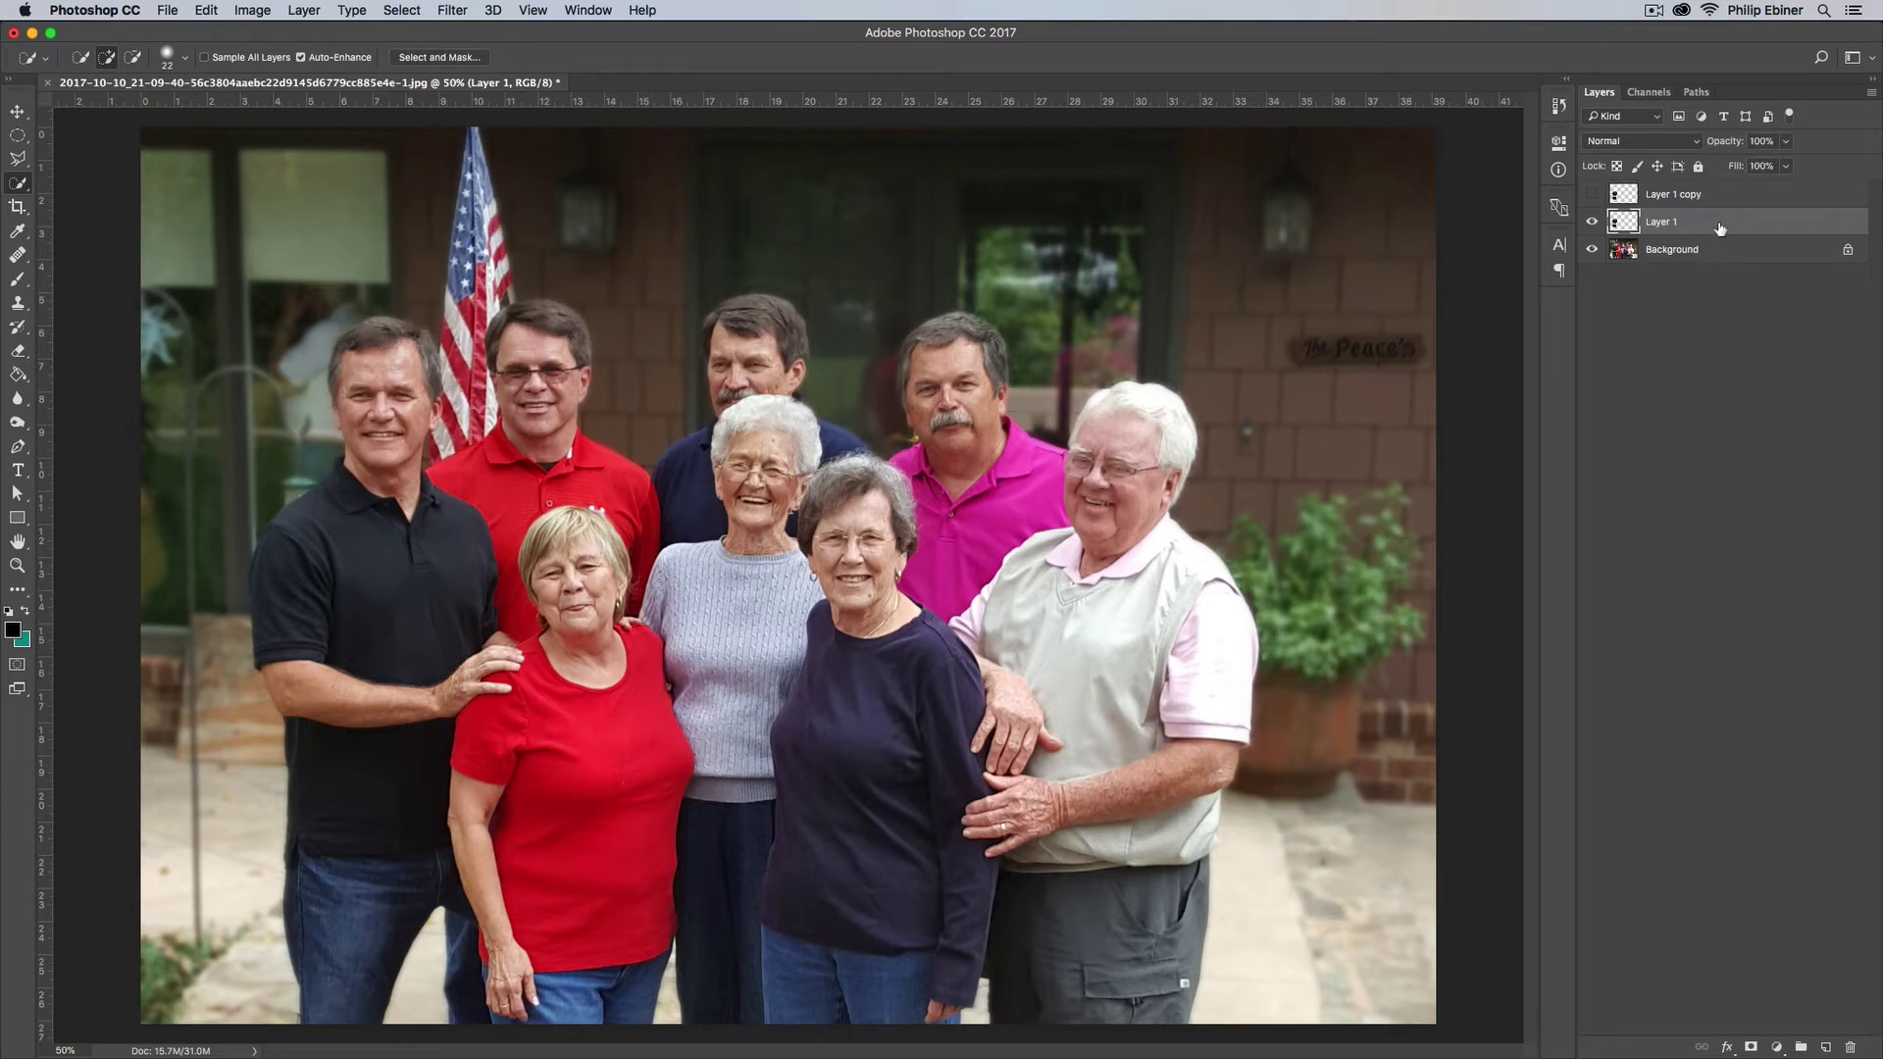
pyautogui.doubleClick(1719, 228)
pyautogui.moveTo(1001, 179); pyautogui.dragTo(1482, 105)
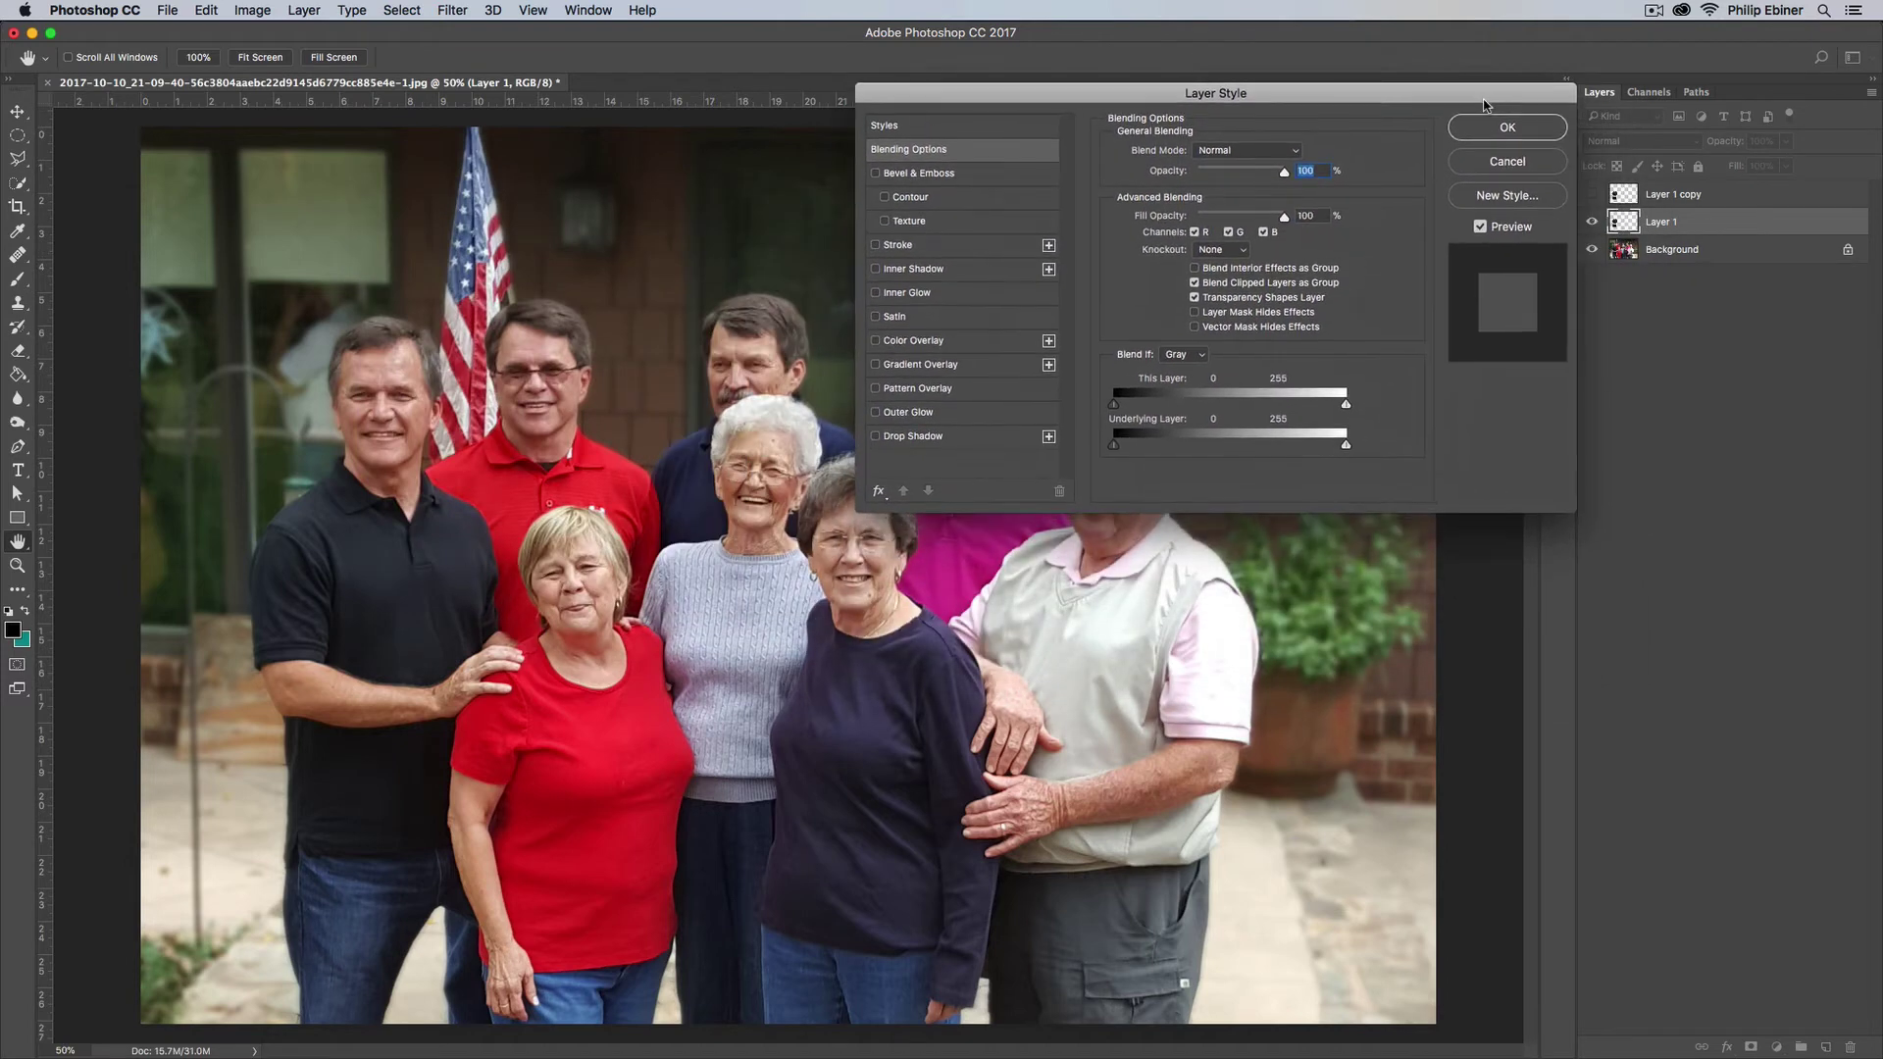
pyautogui.click(875, 340)
pyautogui.click(918, 341)
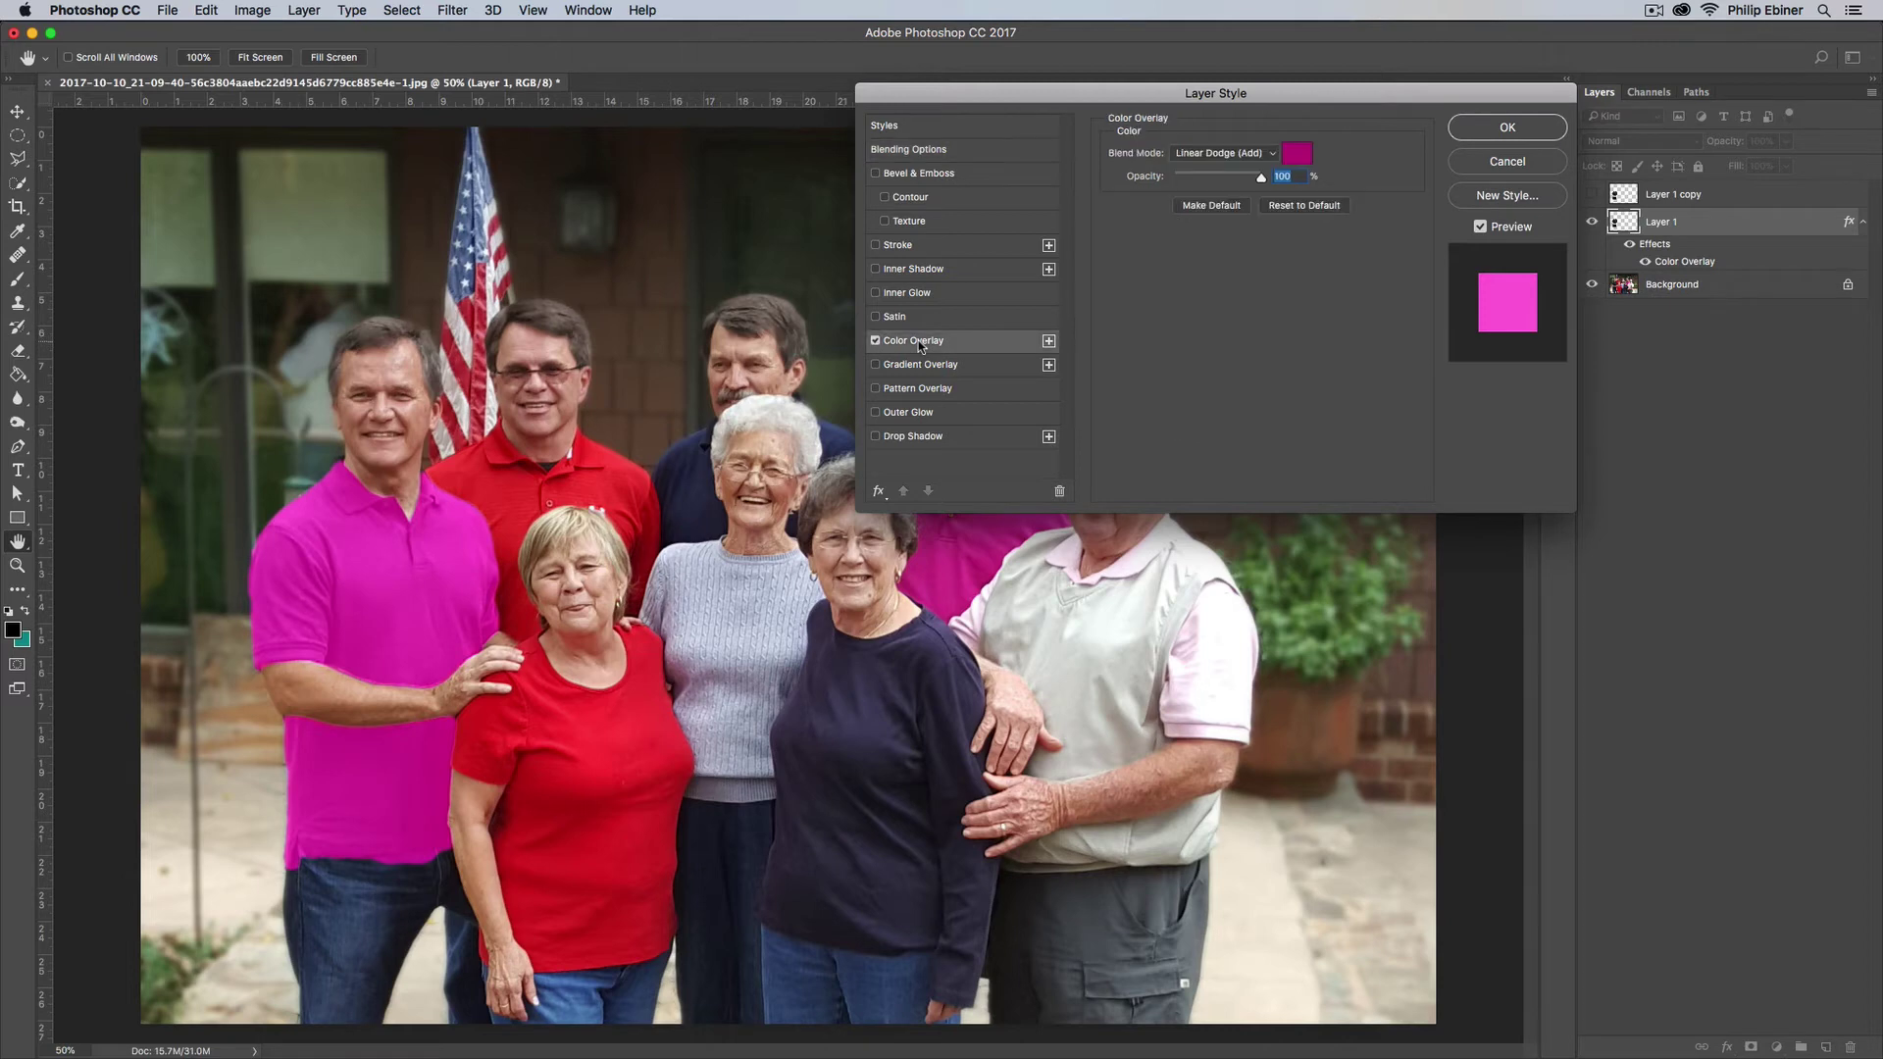
pyautogui.click(1221, 154)
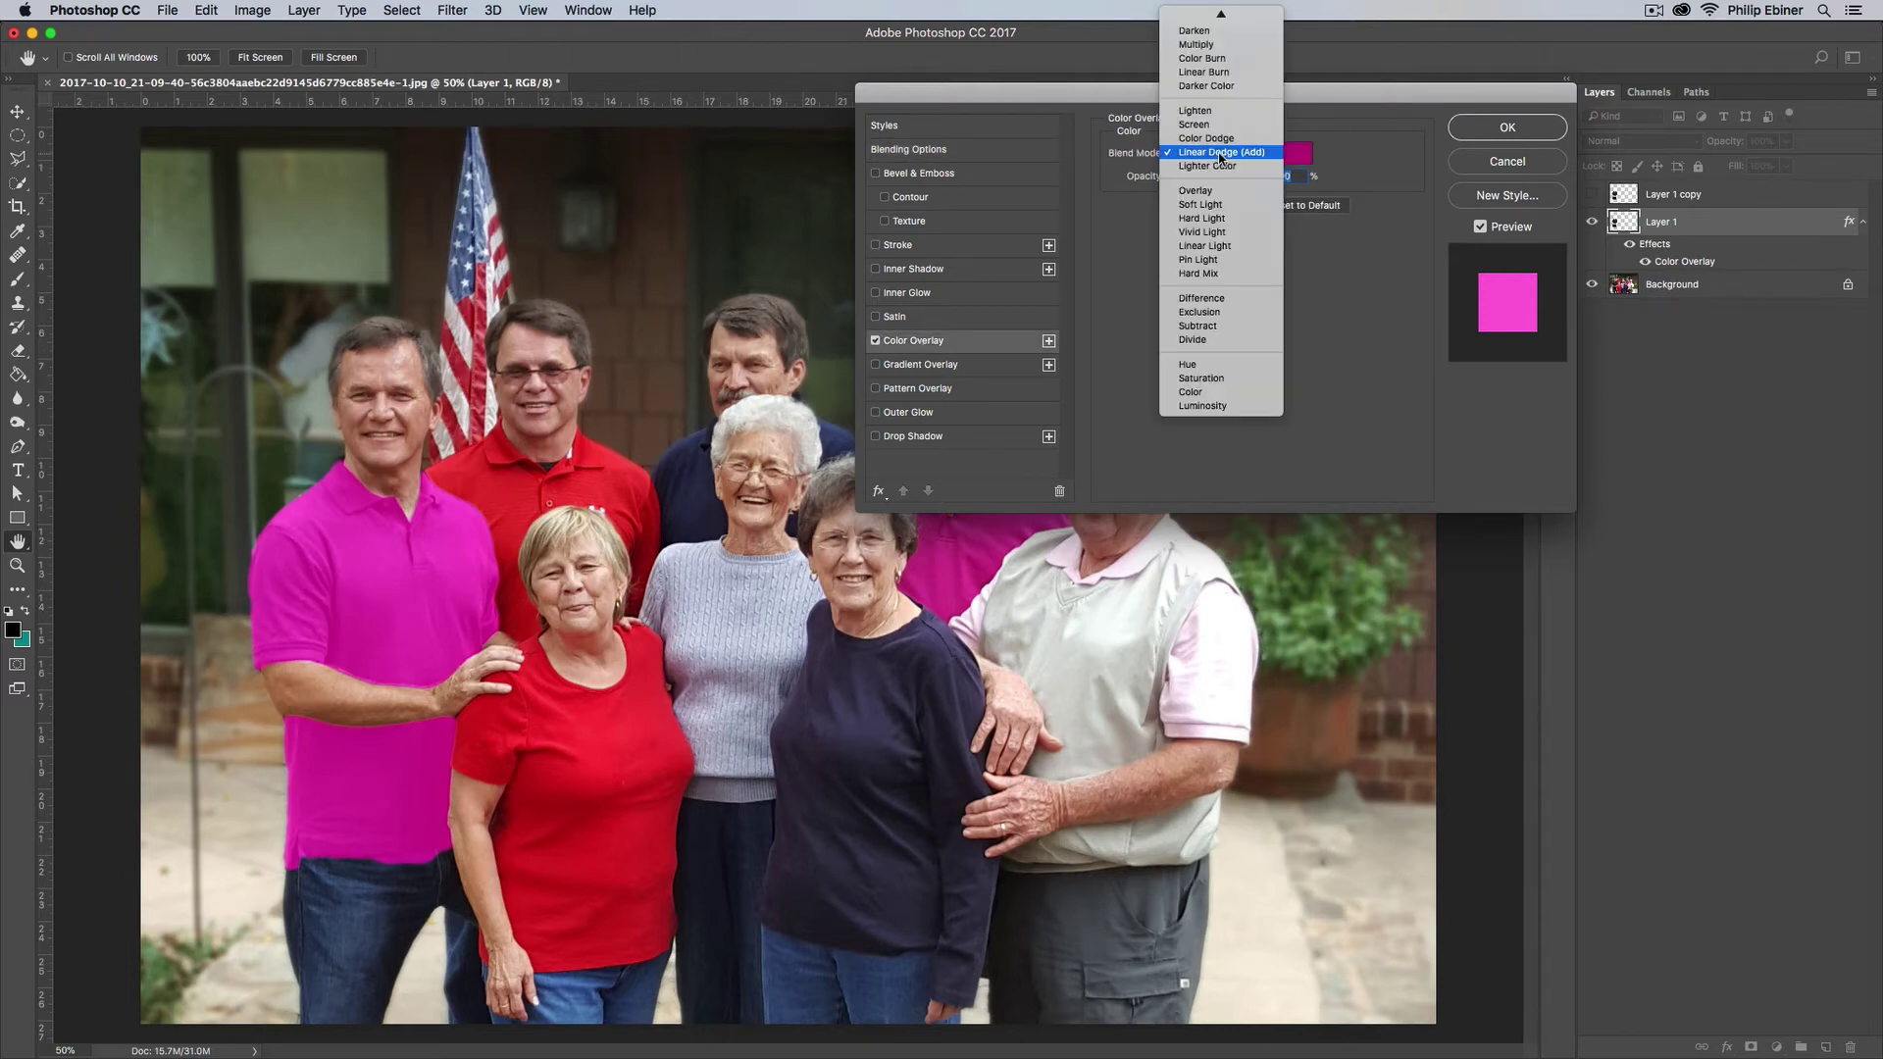
pyautogui.click(1211, 17)
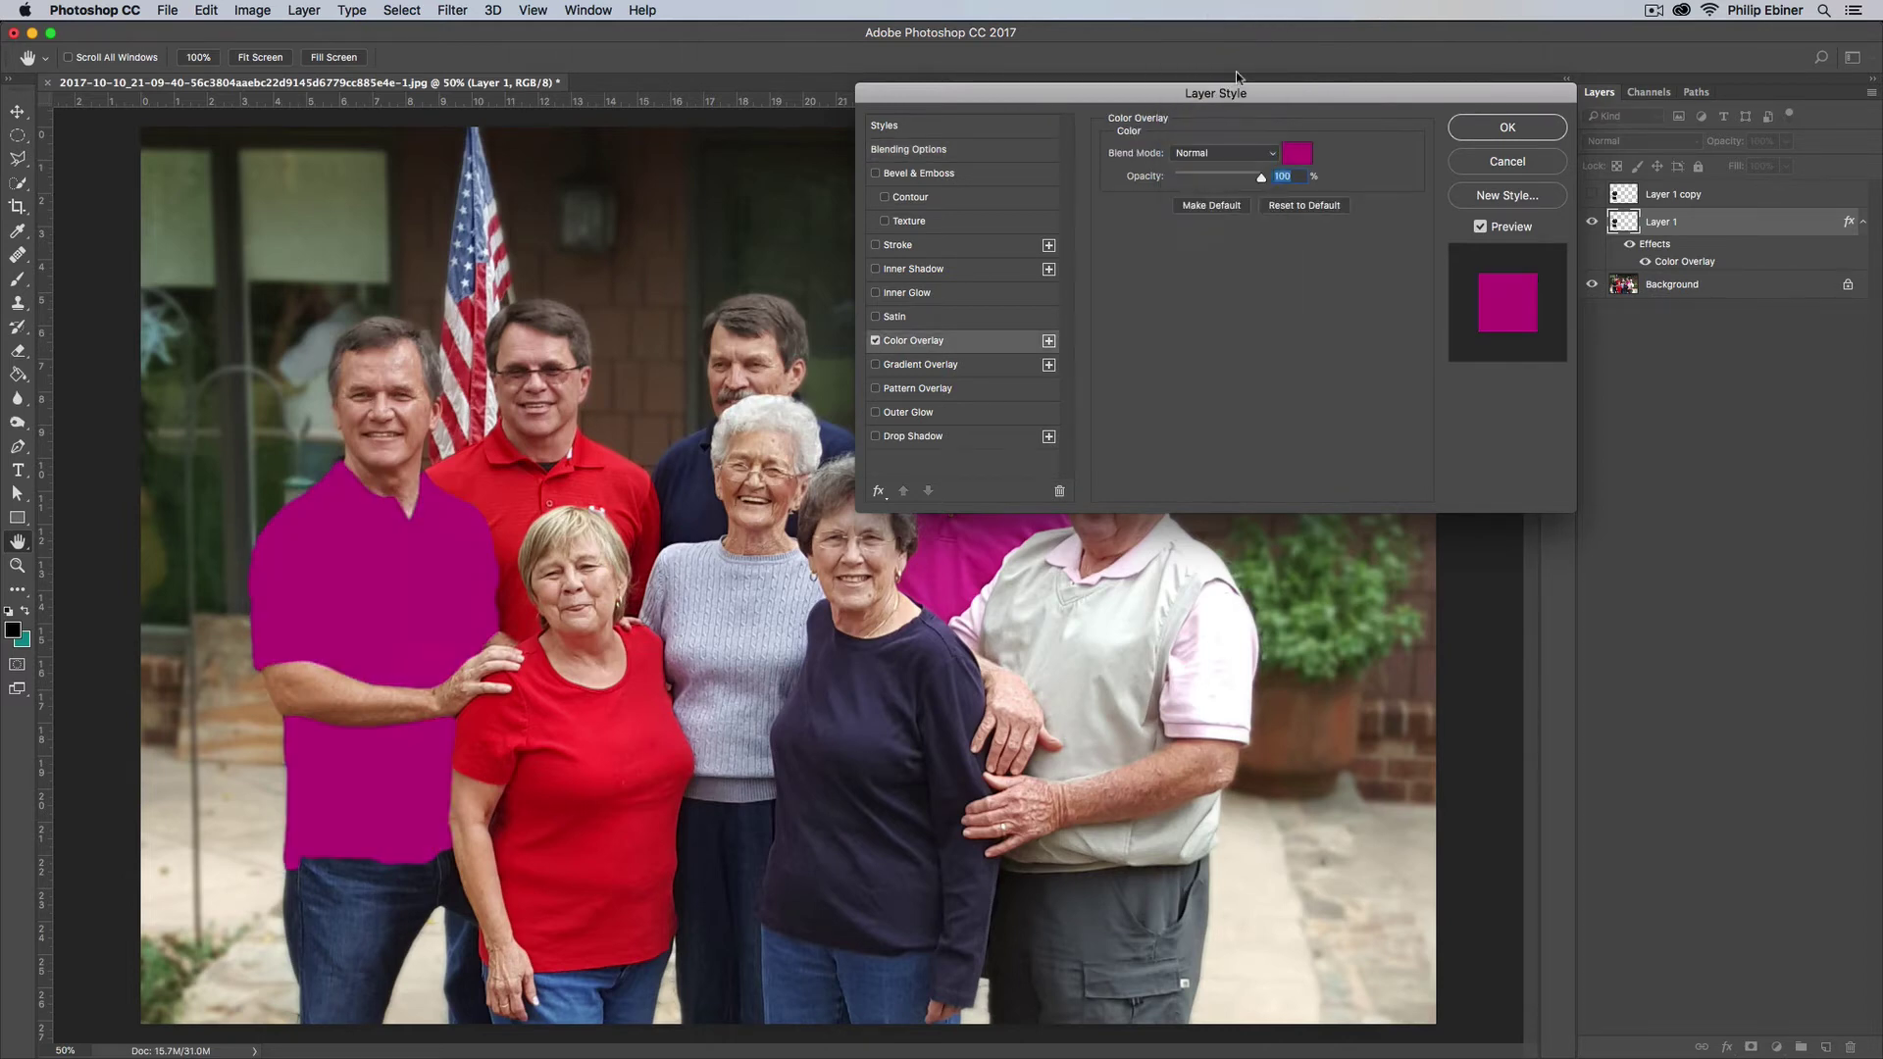
# - Set the shirt's overlay color to white (#ffffff)
pyautogui.click(1297, 154)
pyautogui.click(794, 460)
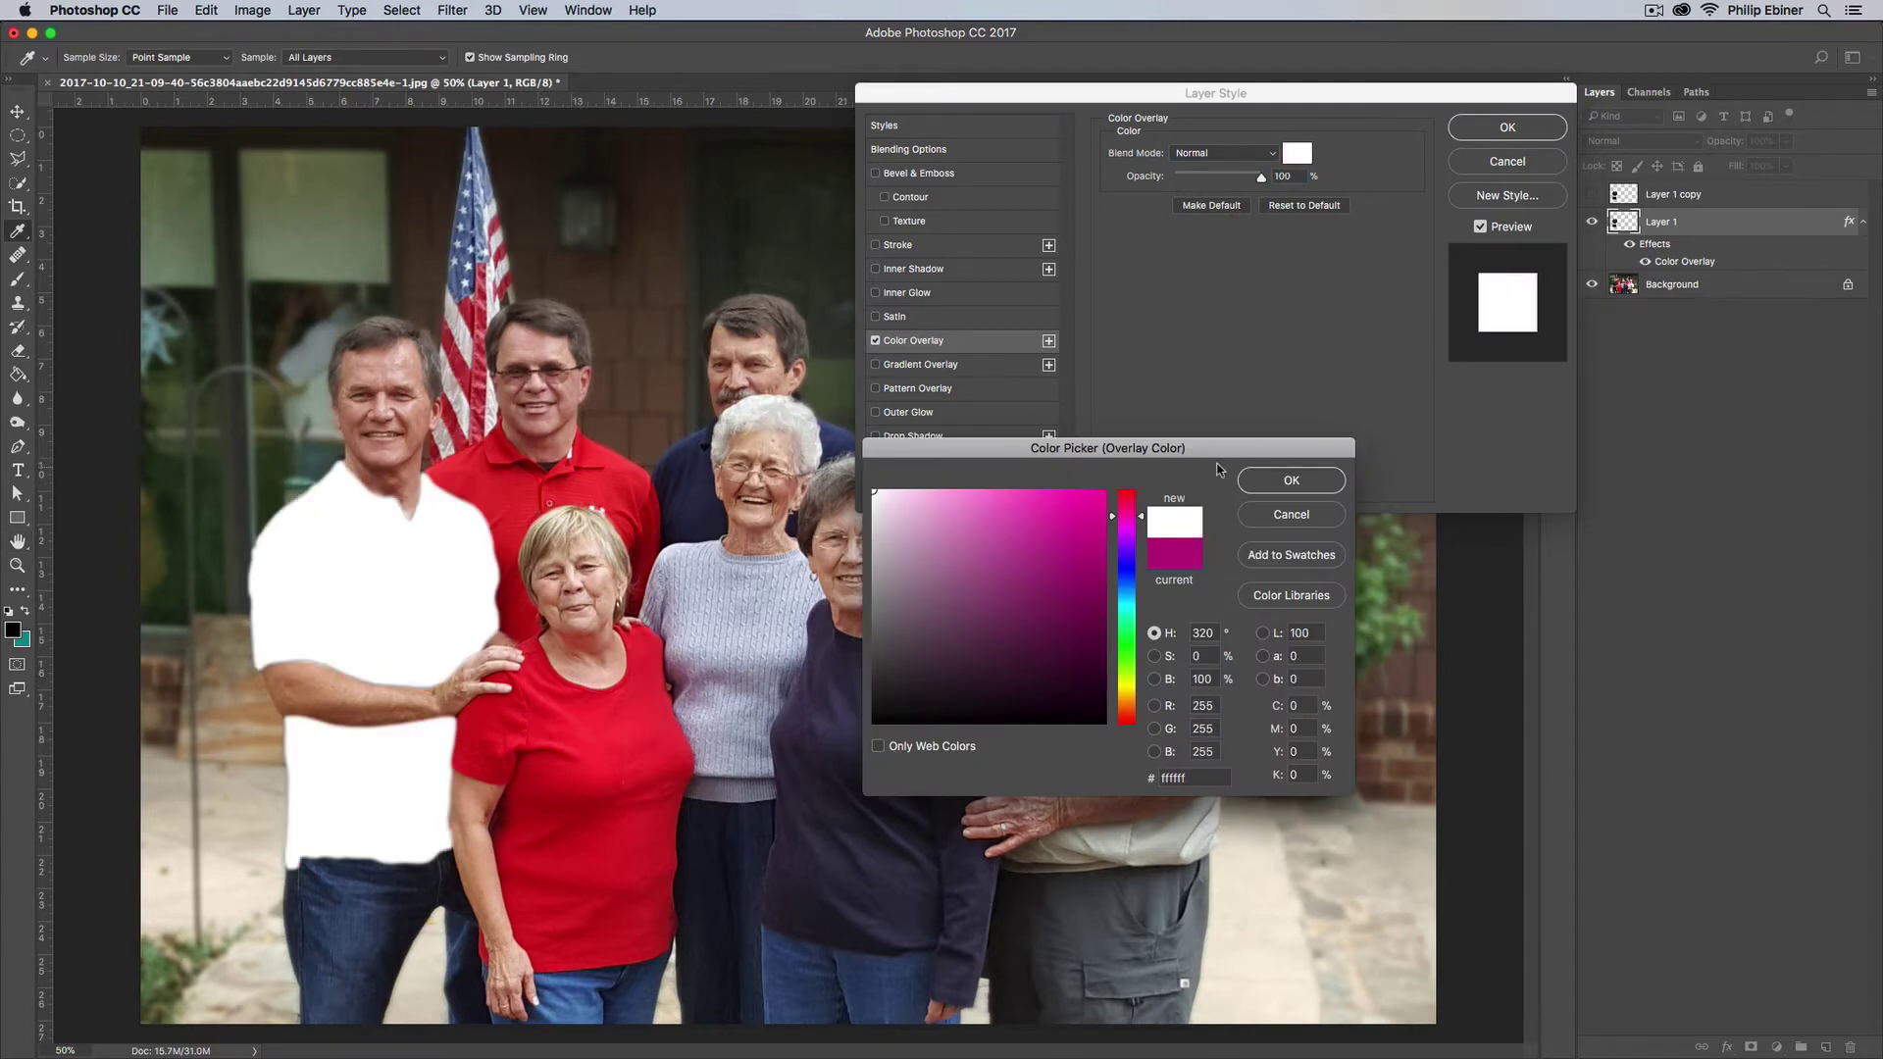
pyautogui.click(1305, 483)
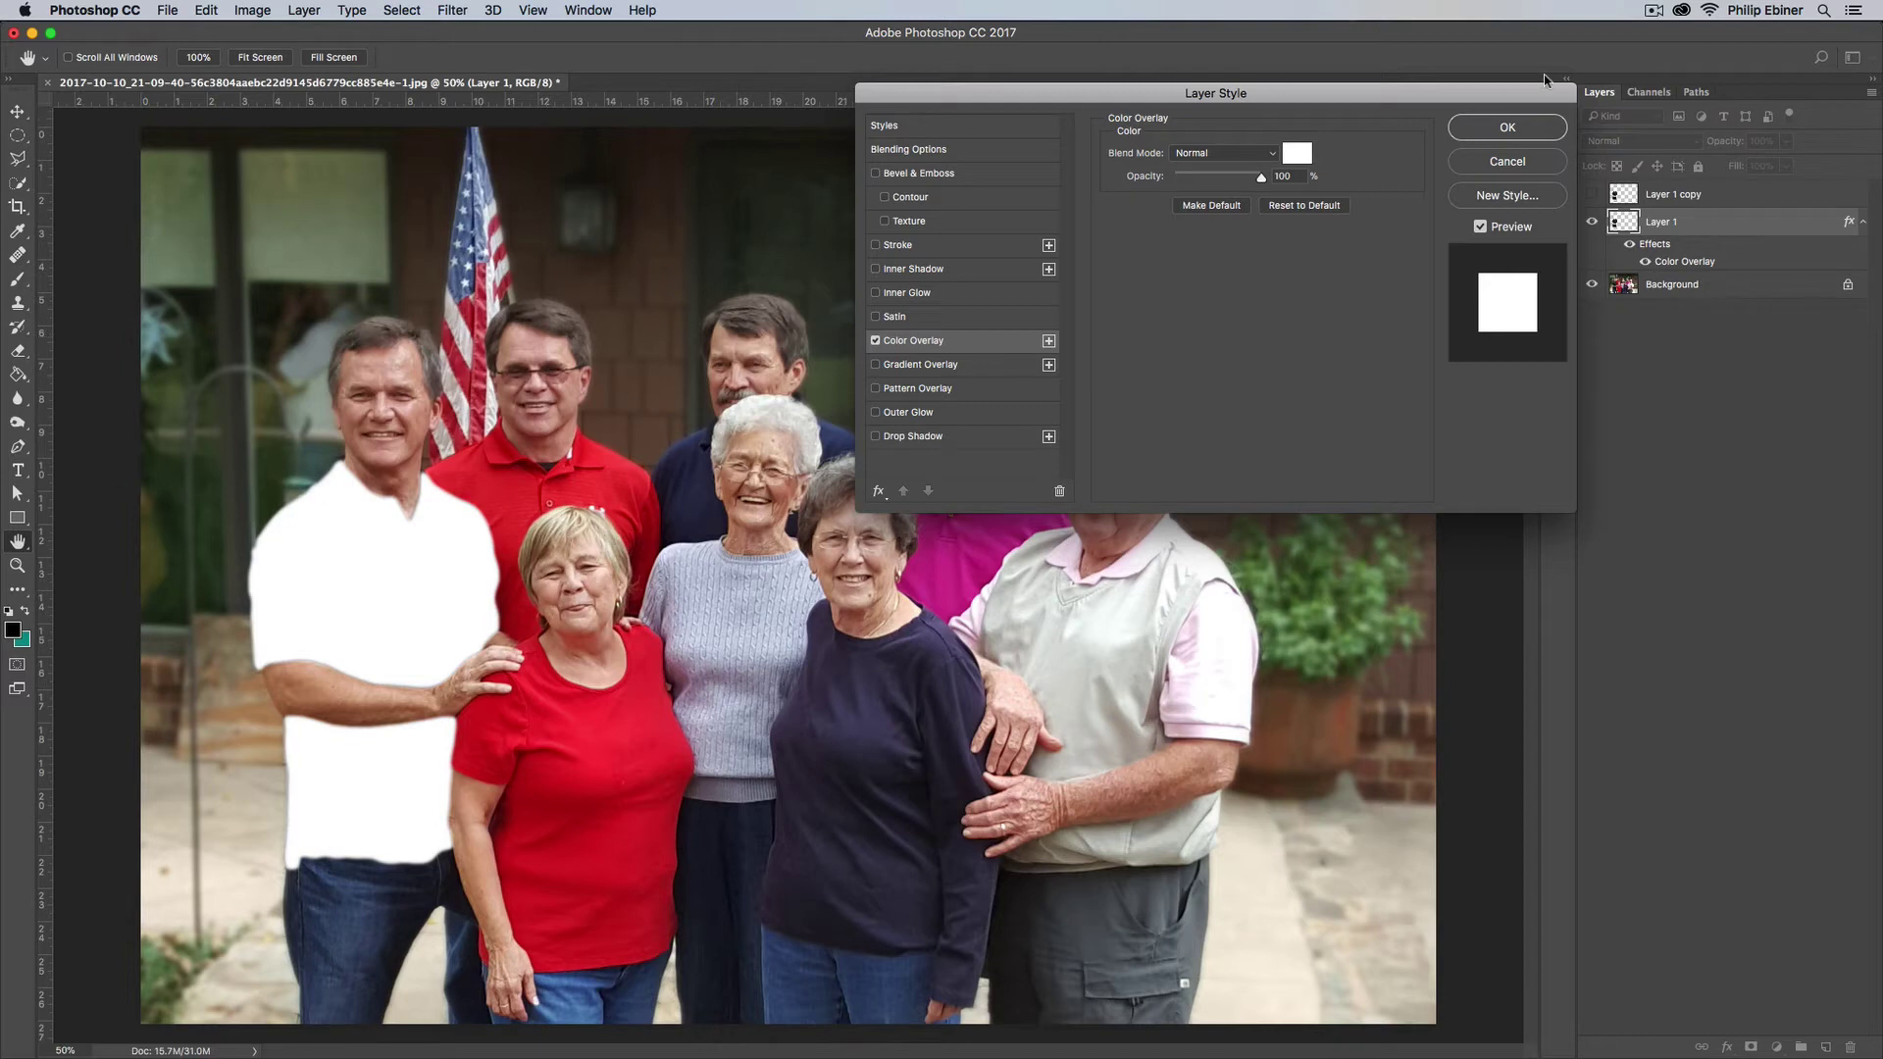
# - Change the overlay color to a pink sampled from the magenta polo shirt in the photo (#ef47b4)
pyautogui.moveTo(1453, 93); pyautogui.dragTo(1646, 207)
pyautogui.click(1489, 265)
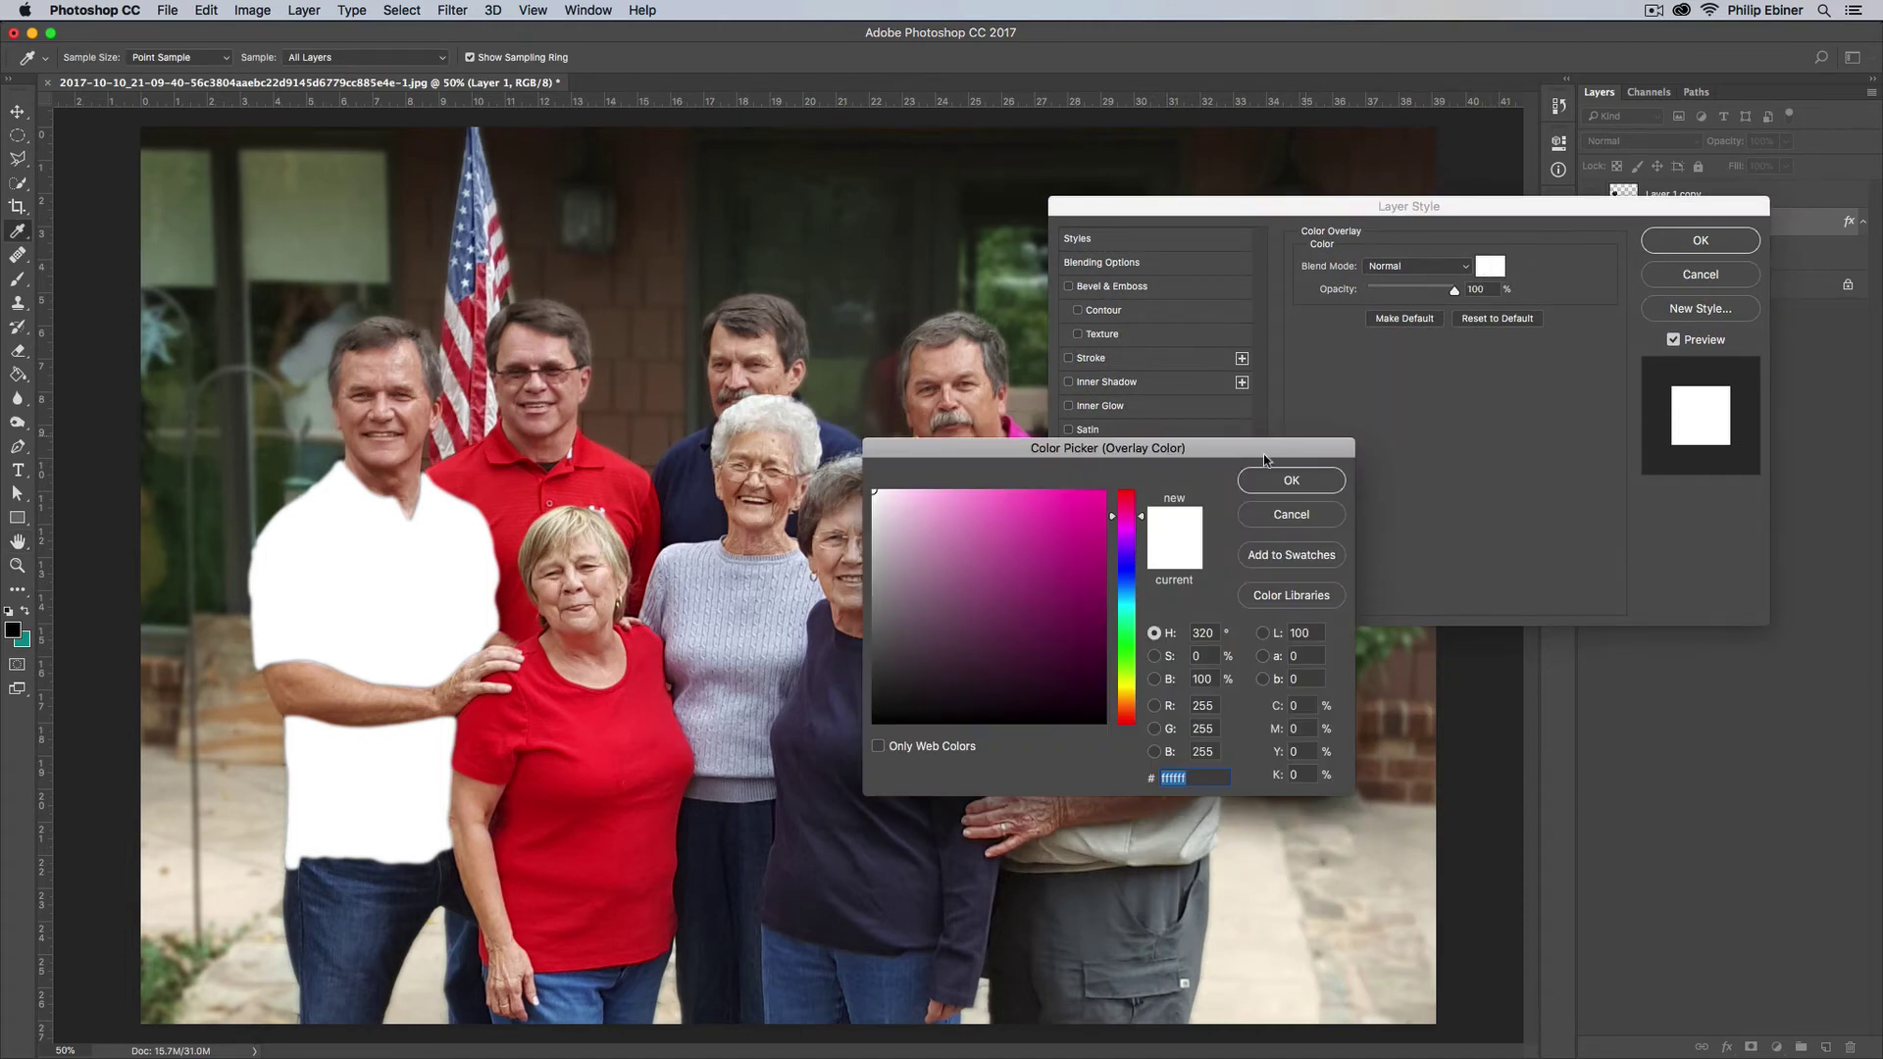
pyautogui.moveTo(1028, 454); pyautogui.dragTo(1324, 561)
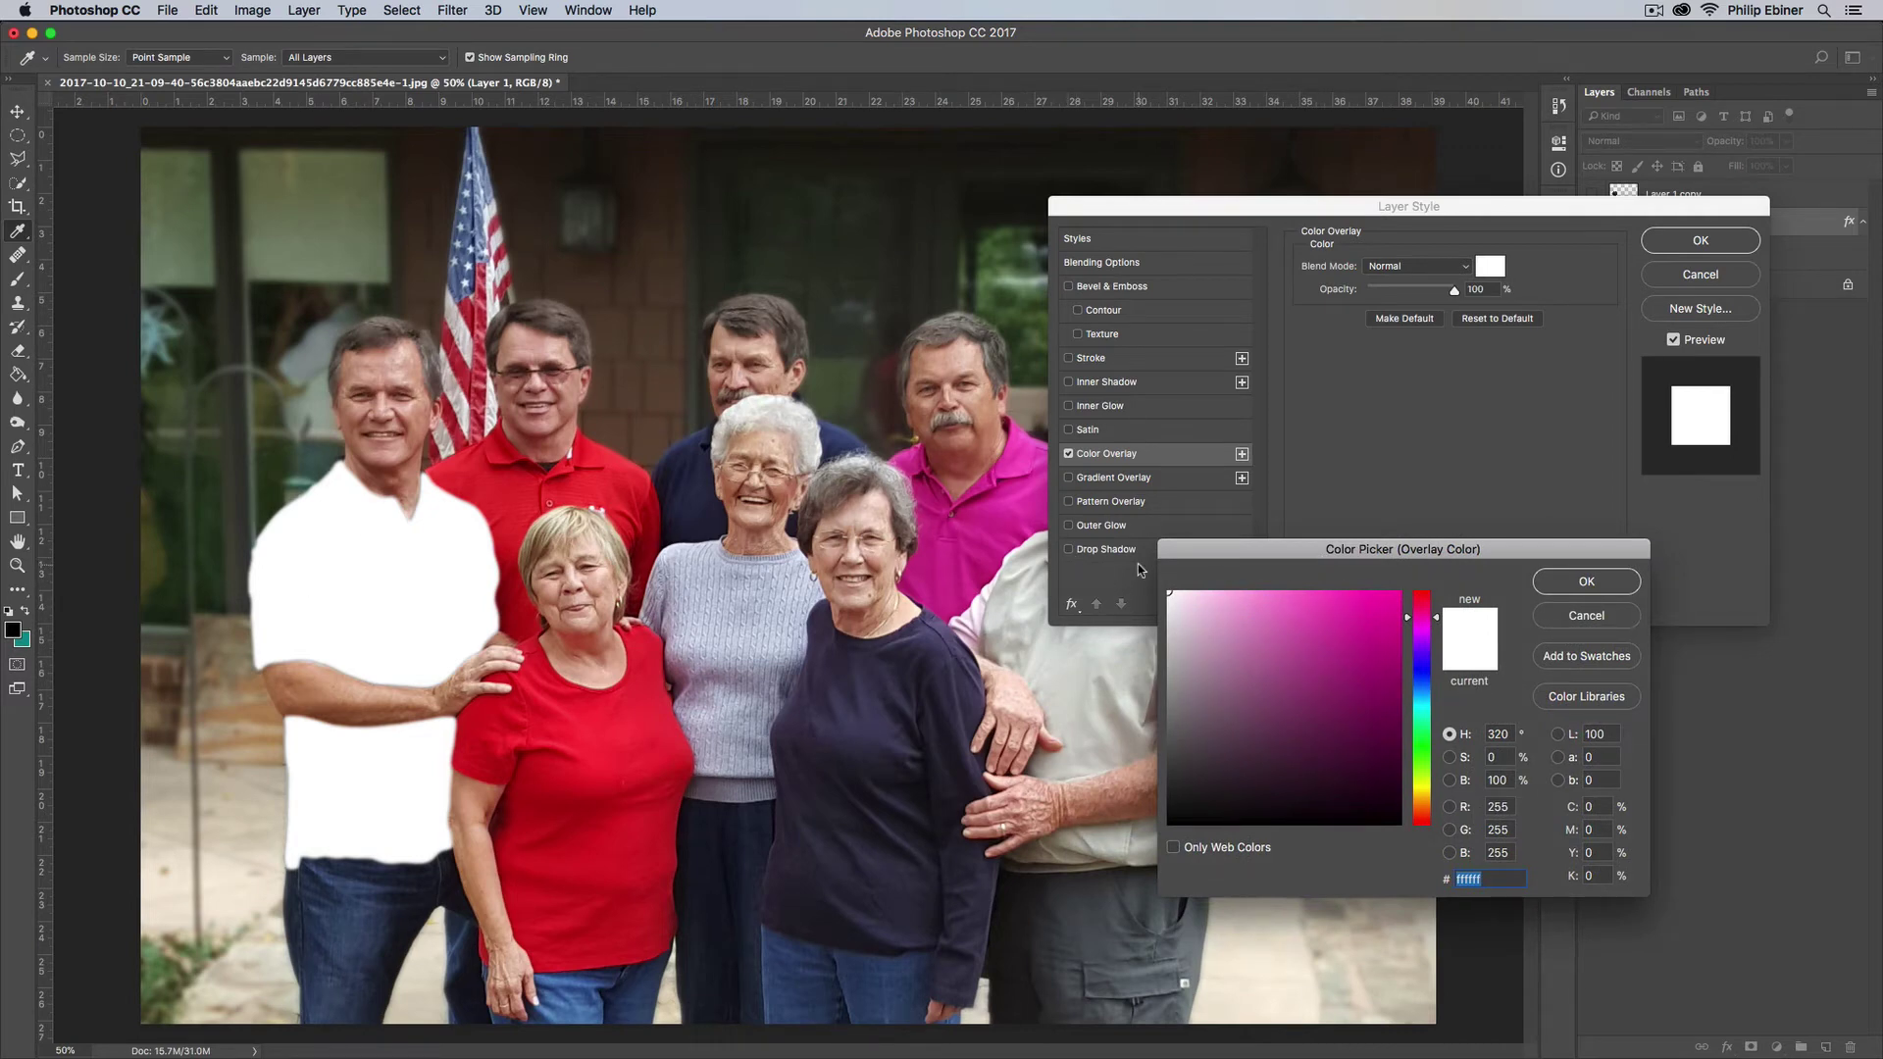
pyautogui.click(1018, 453)
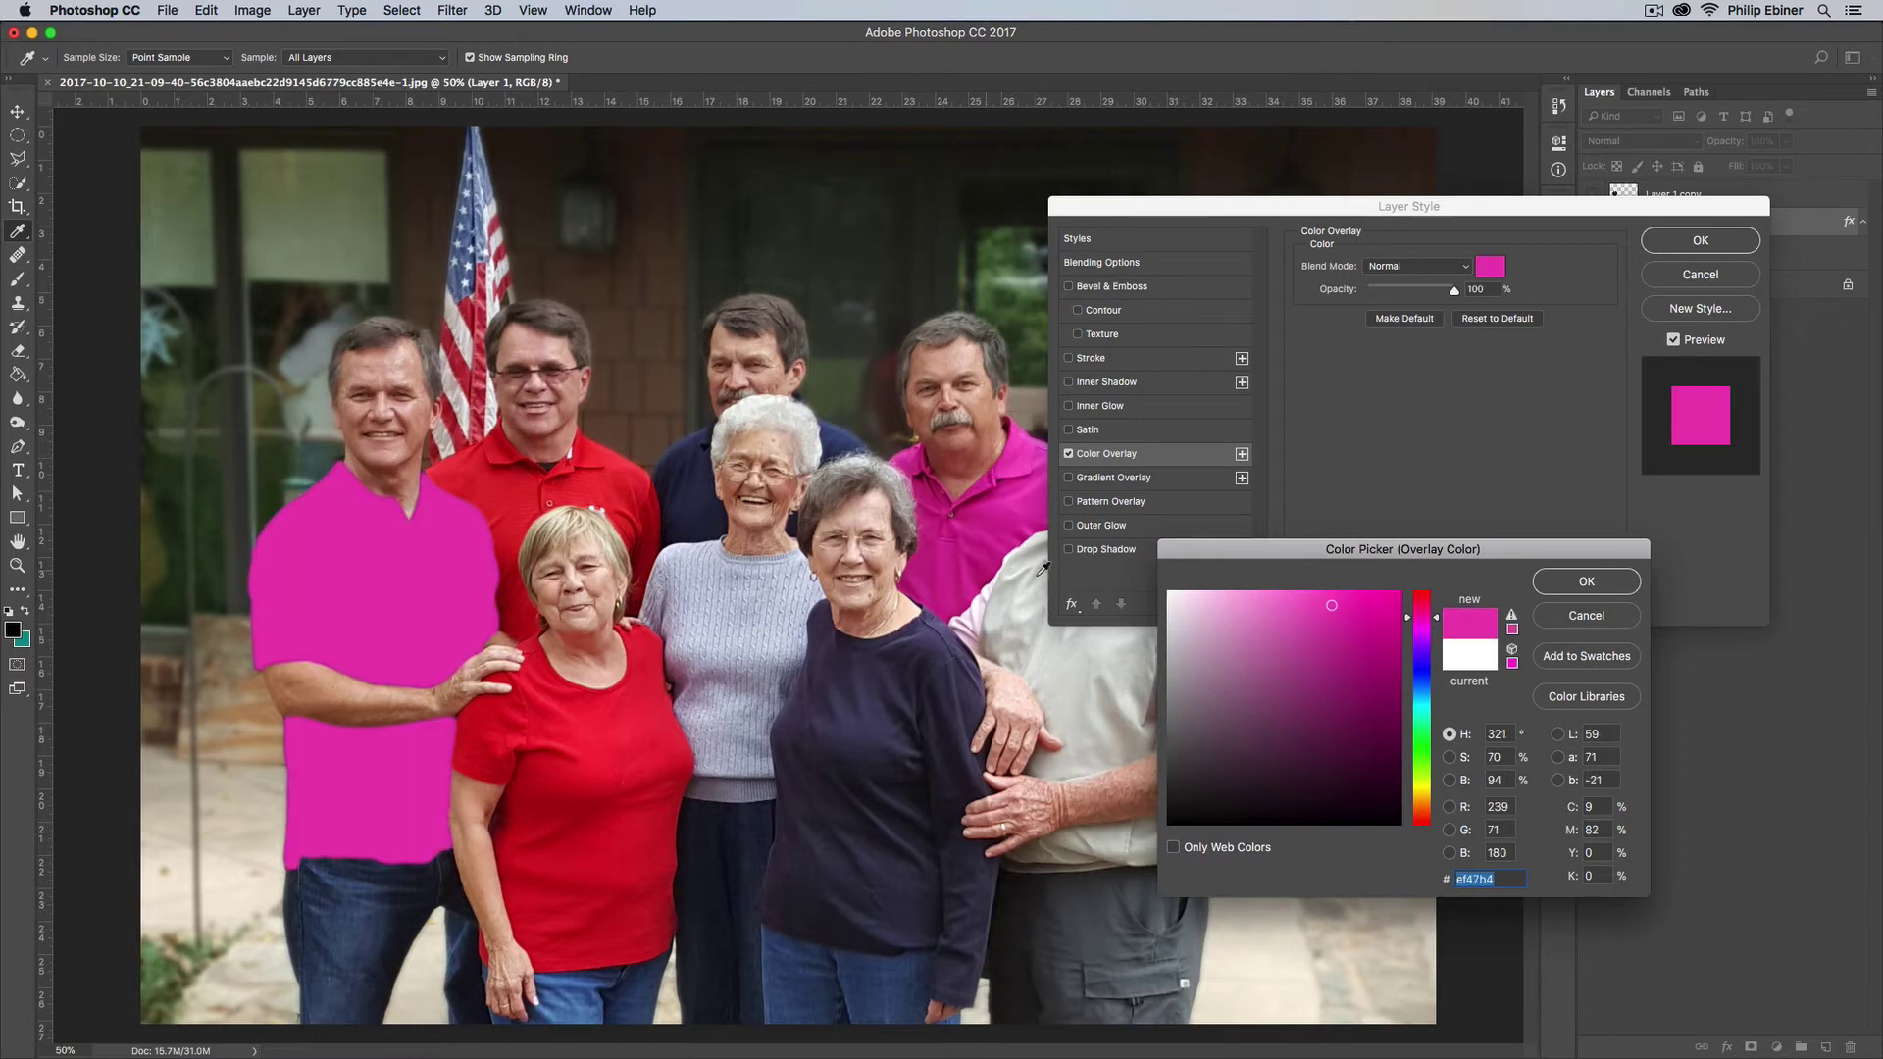
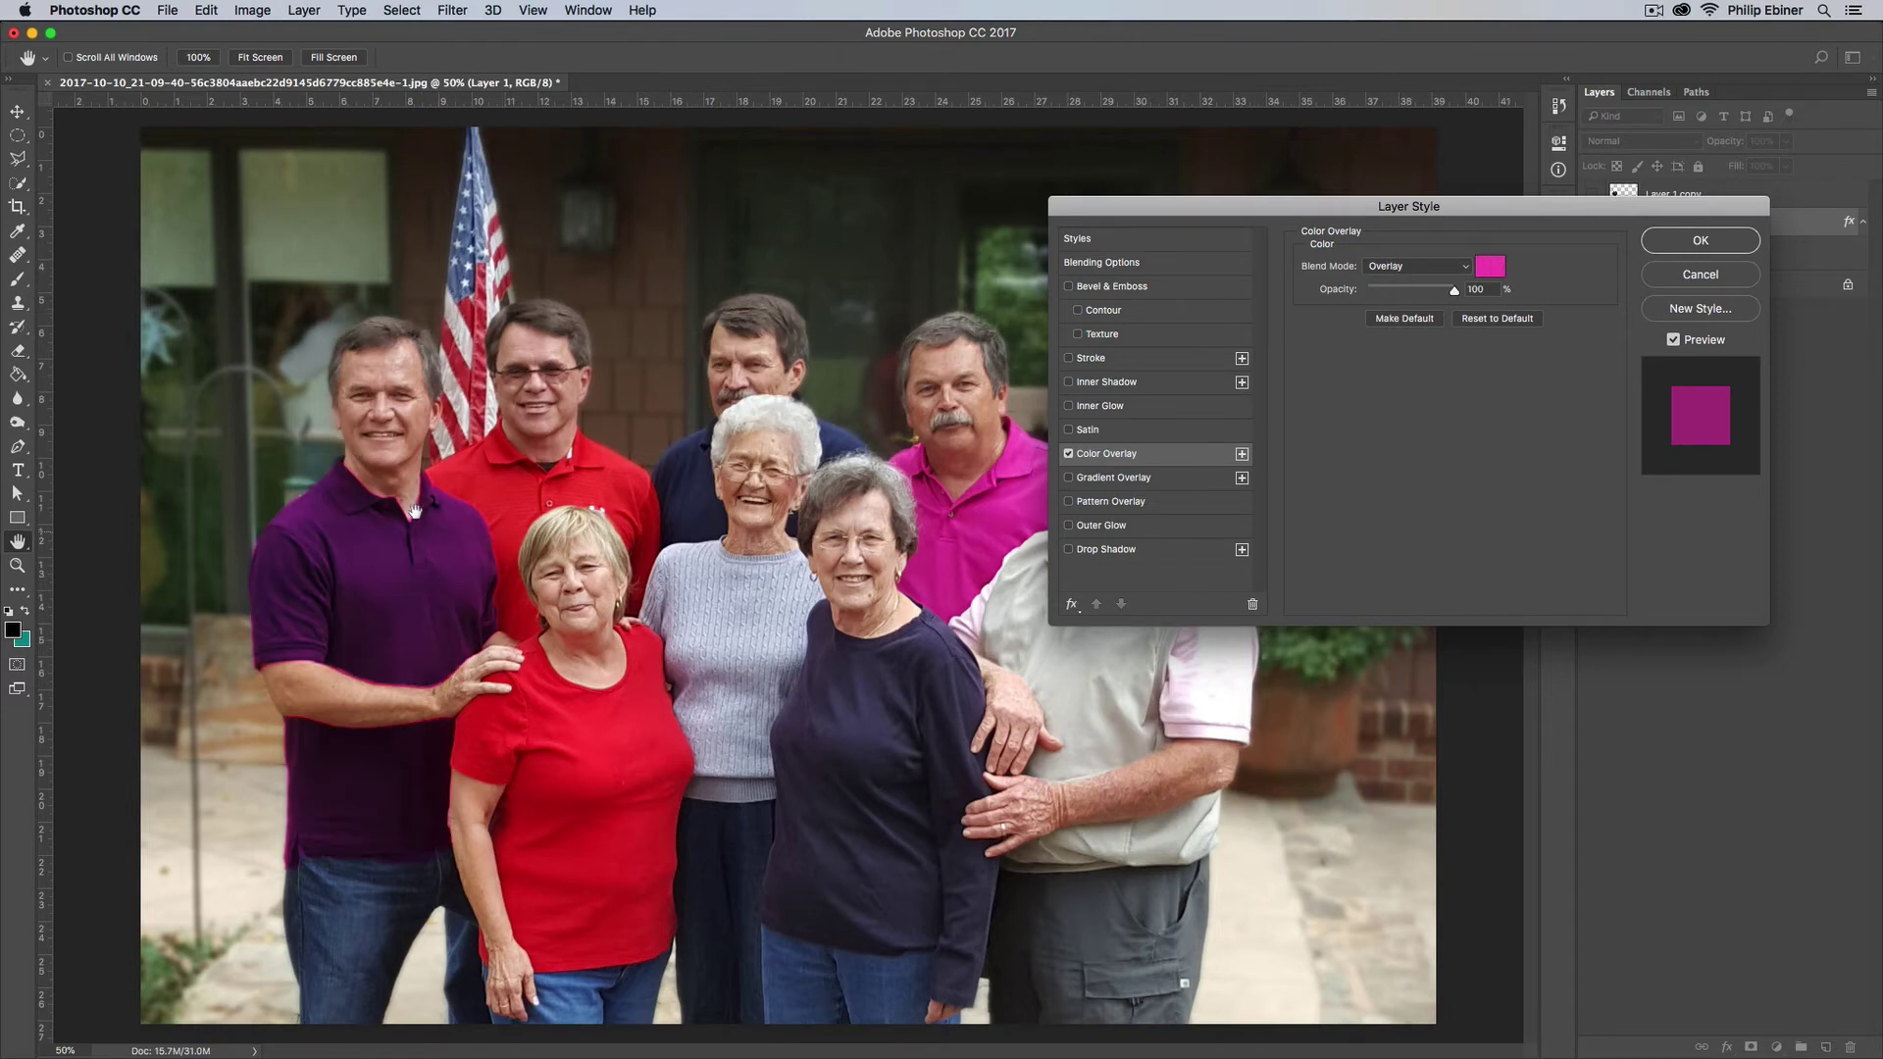
# - Try the Vivid Light and Linear Light blend modes on the color overlay, and test Vivid Light at 64% opacity
pyautogui.click(1456, 266)
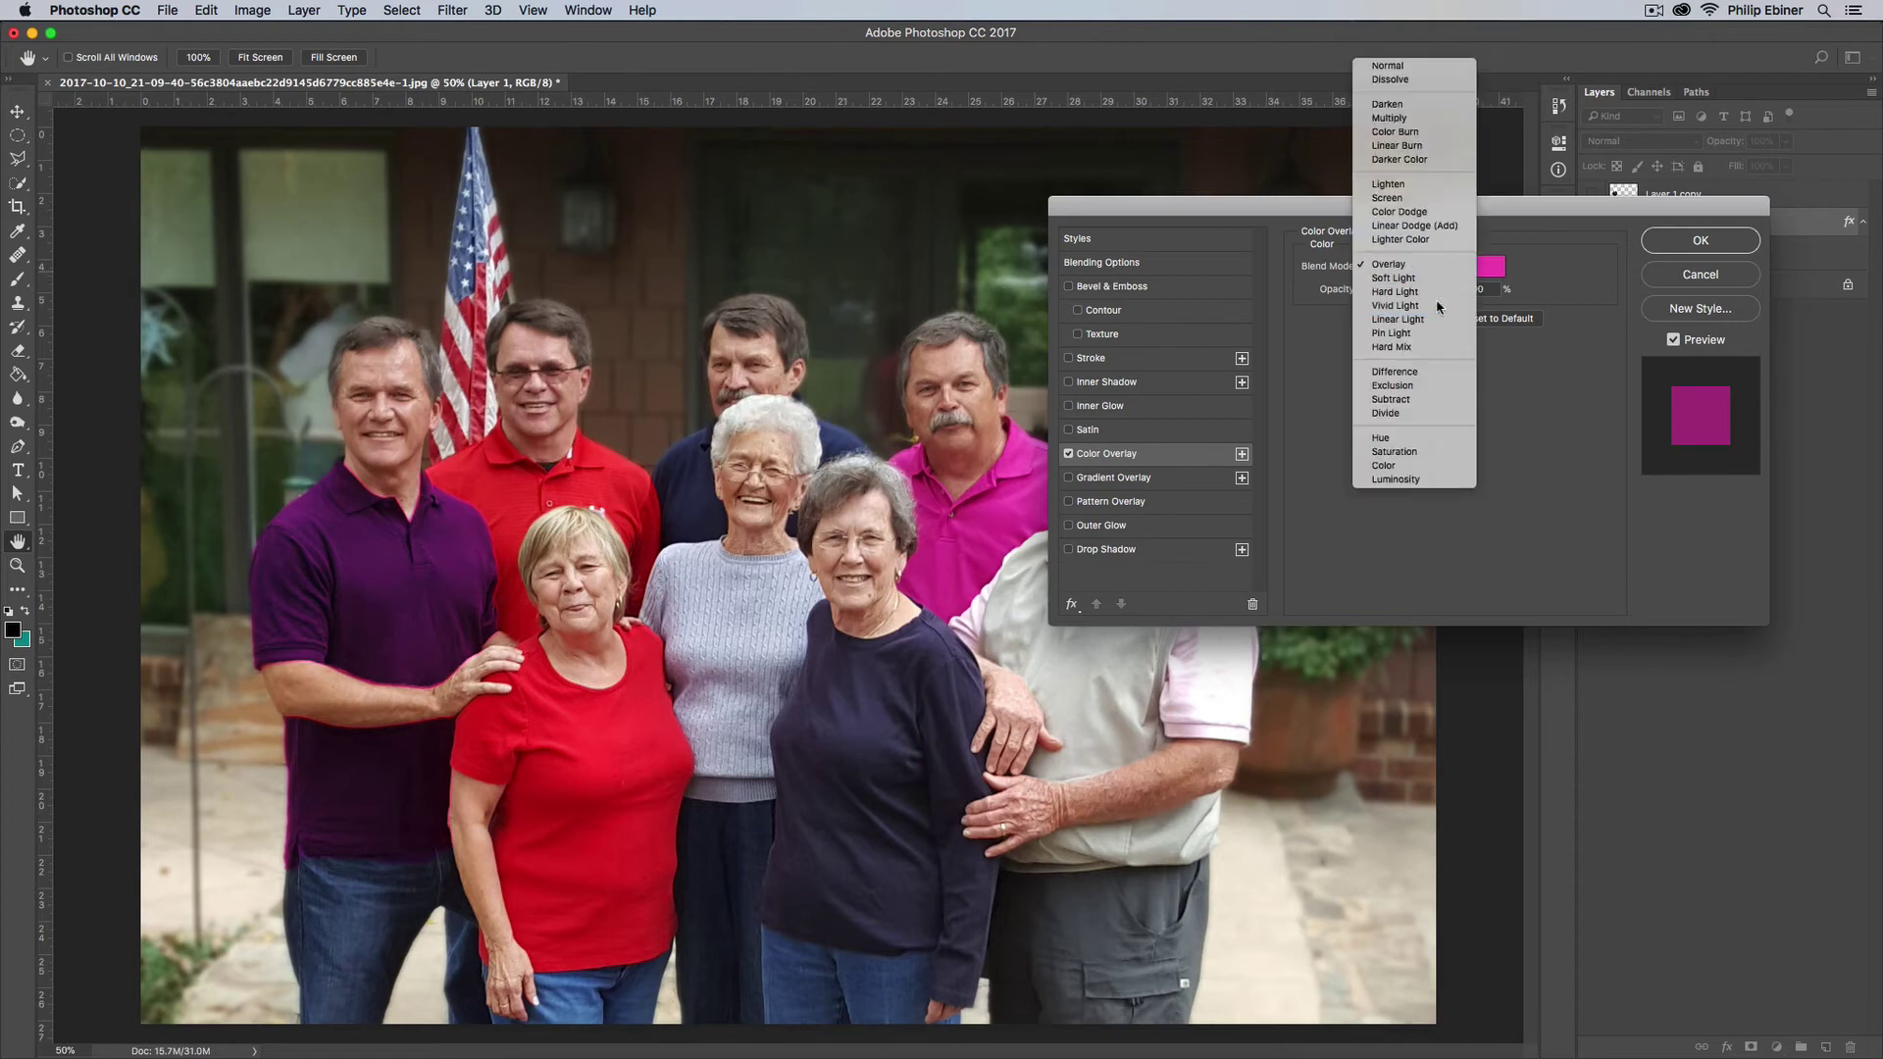
pyautogui.click(1429, 314)
pyautogui.click(1418, 267)
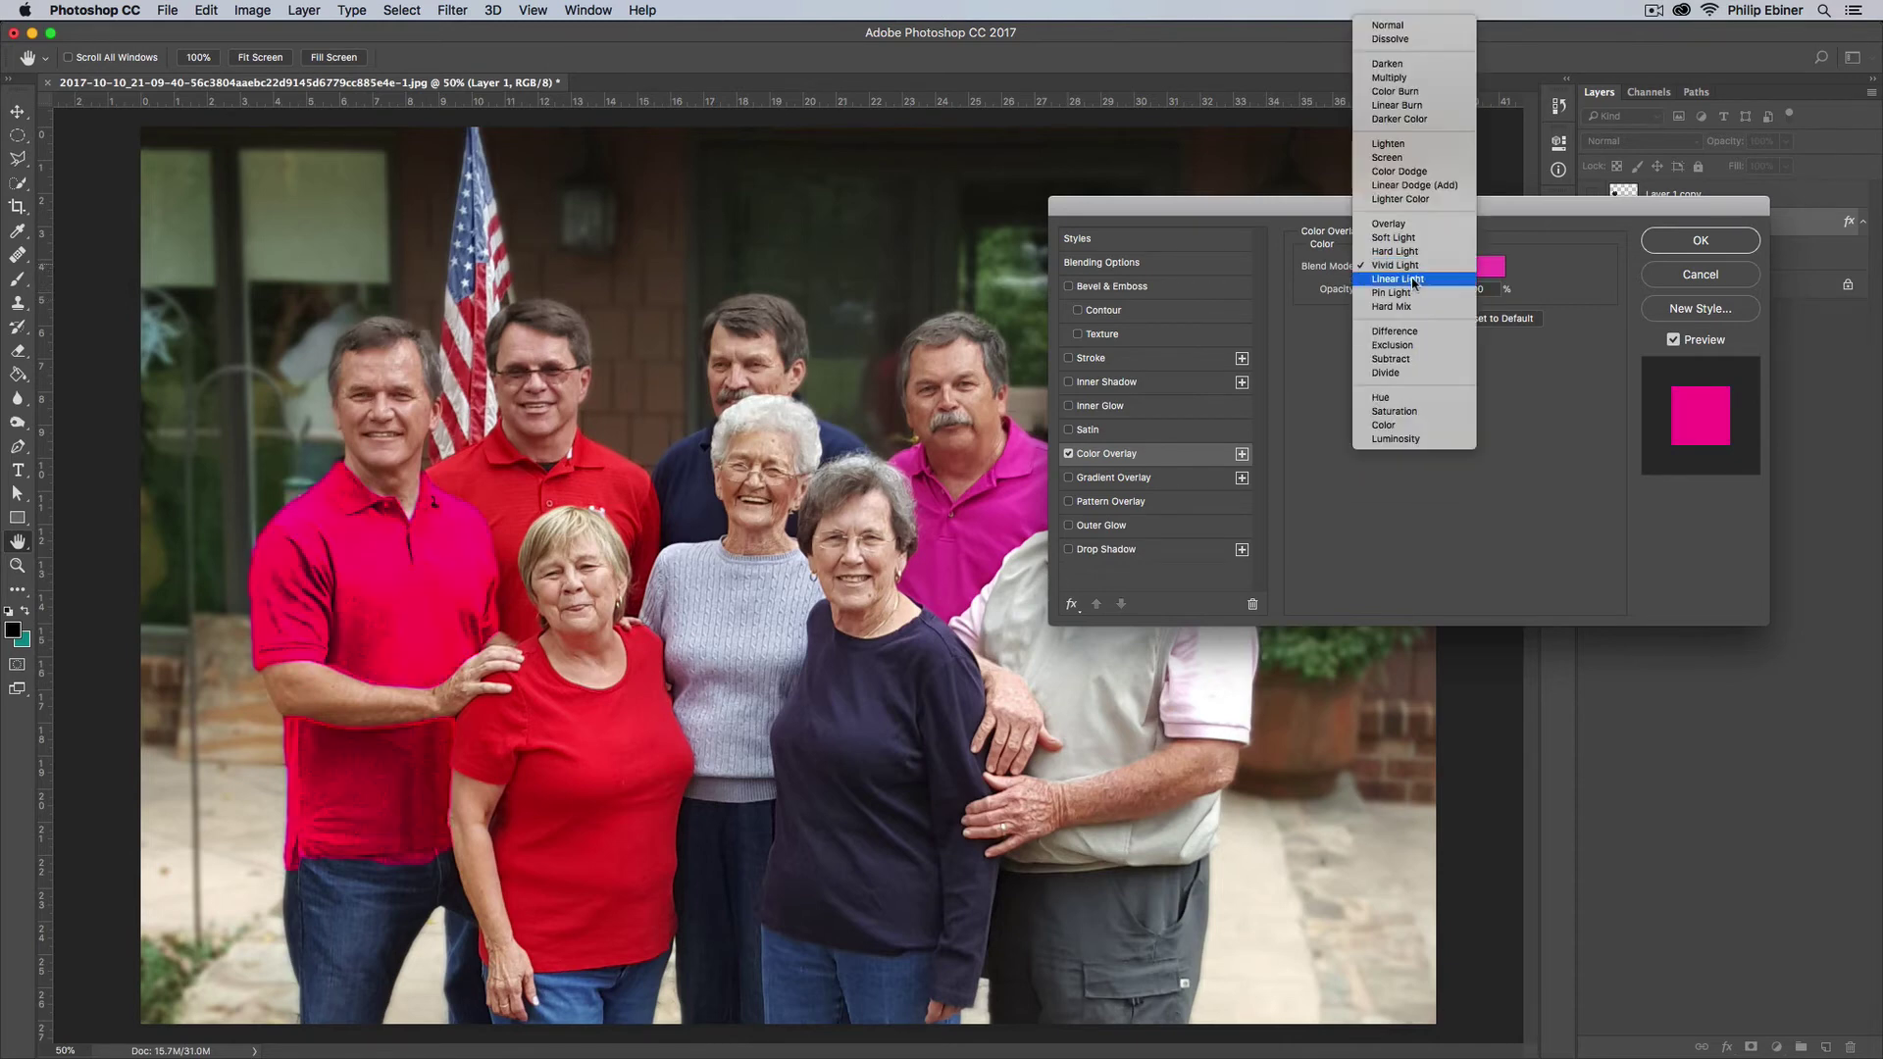
pyautogui.click(1413, 279)
pyautogui.click(1413, 267)
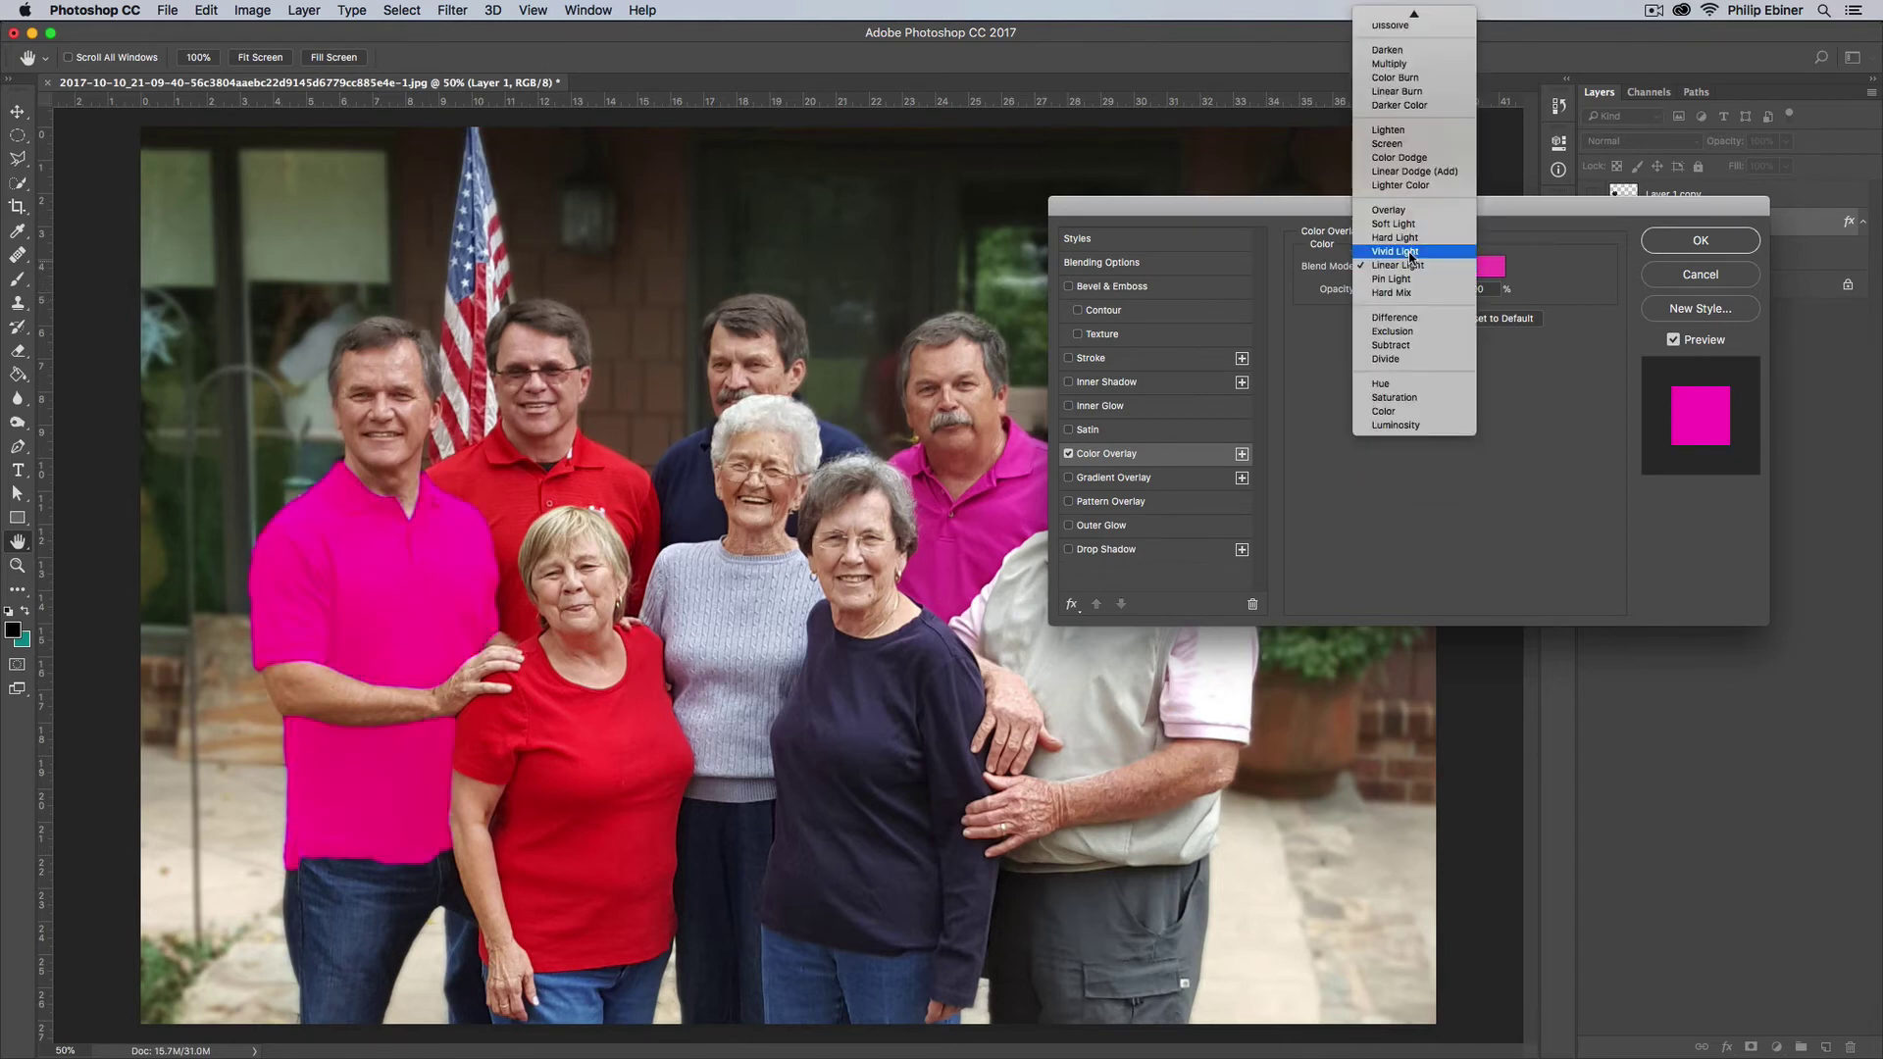
pyautogui.click(1414, 251)
pyautogui.moveTo(1442, 291)
pyautogui.mouseDown()
pyautogui.moveTo(1407, 295)
pyautogui.moveTo(1440, 294)
pyautogui.moveTo(1423, 296)
pyautogui.mouseUp()
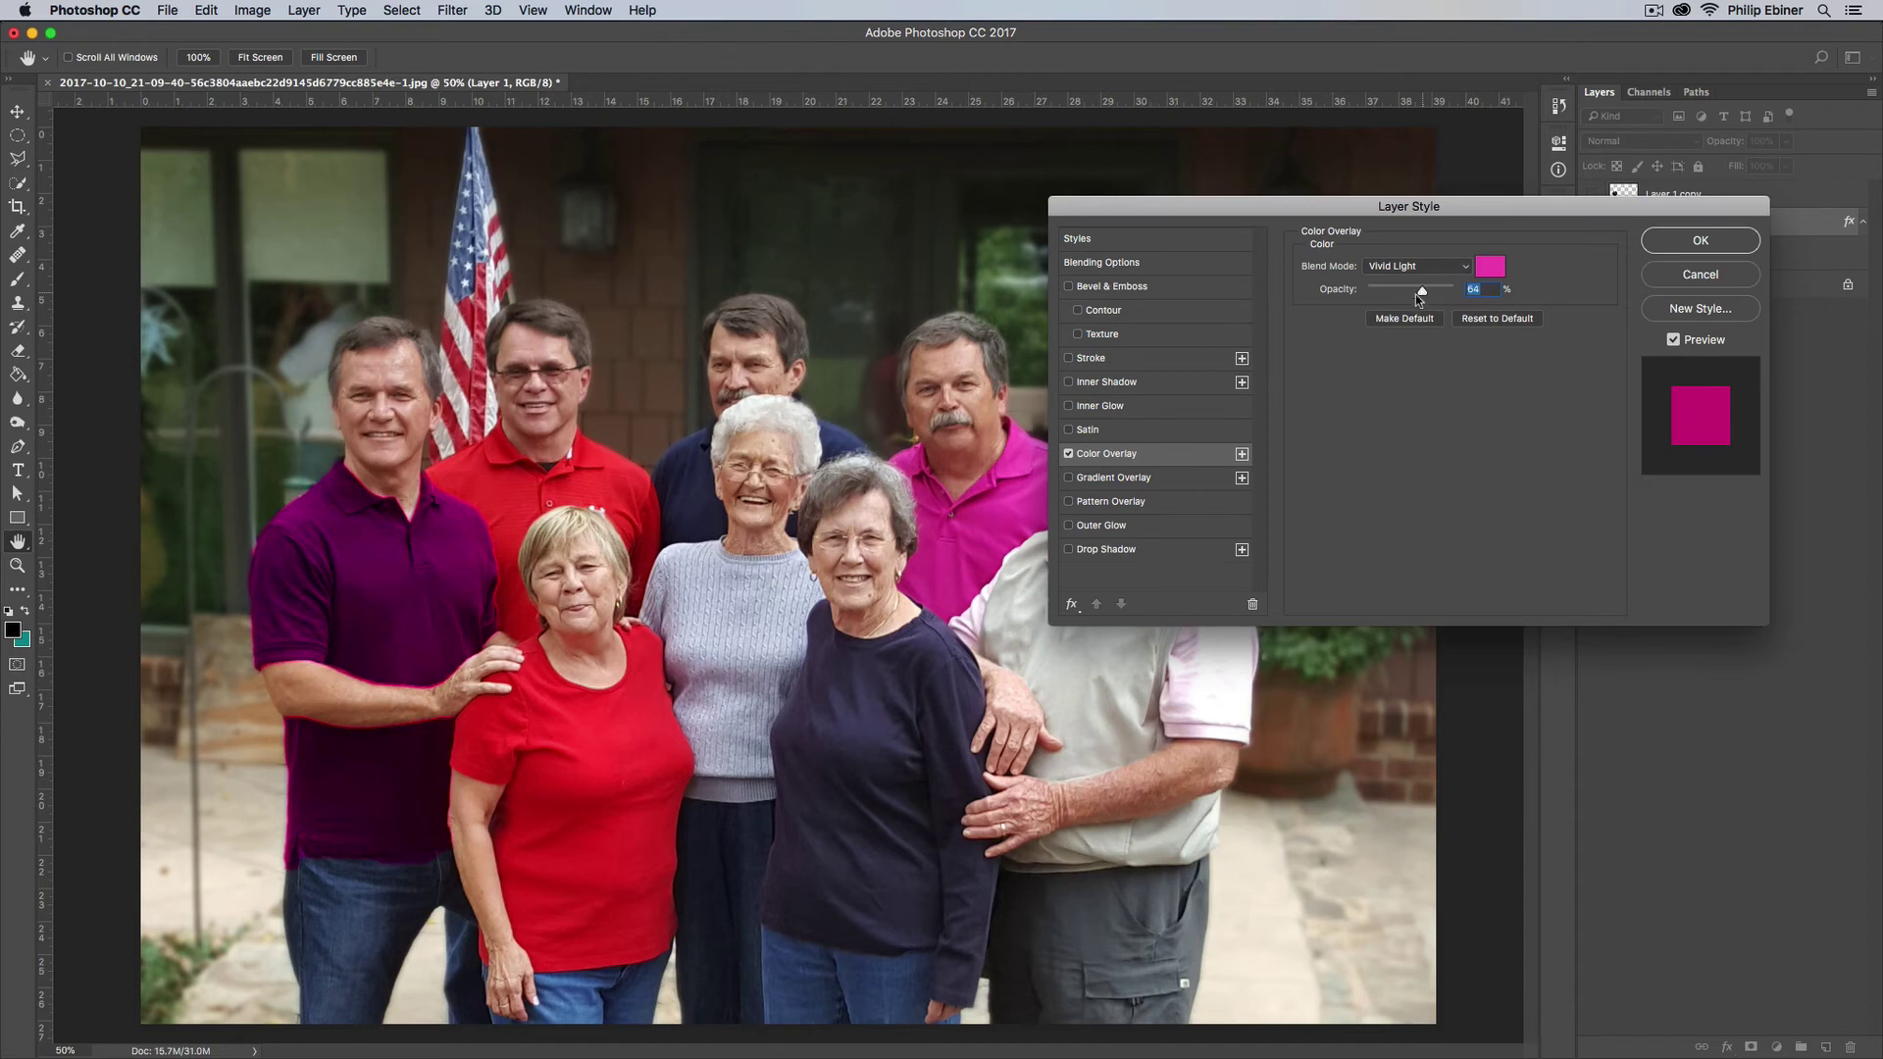
pyautogui.moveTo(1420, 293); pyautogui.dragTo(1456, 292)
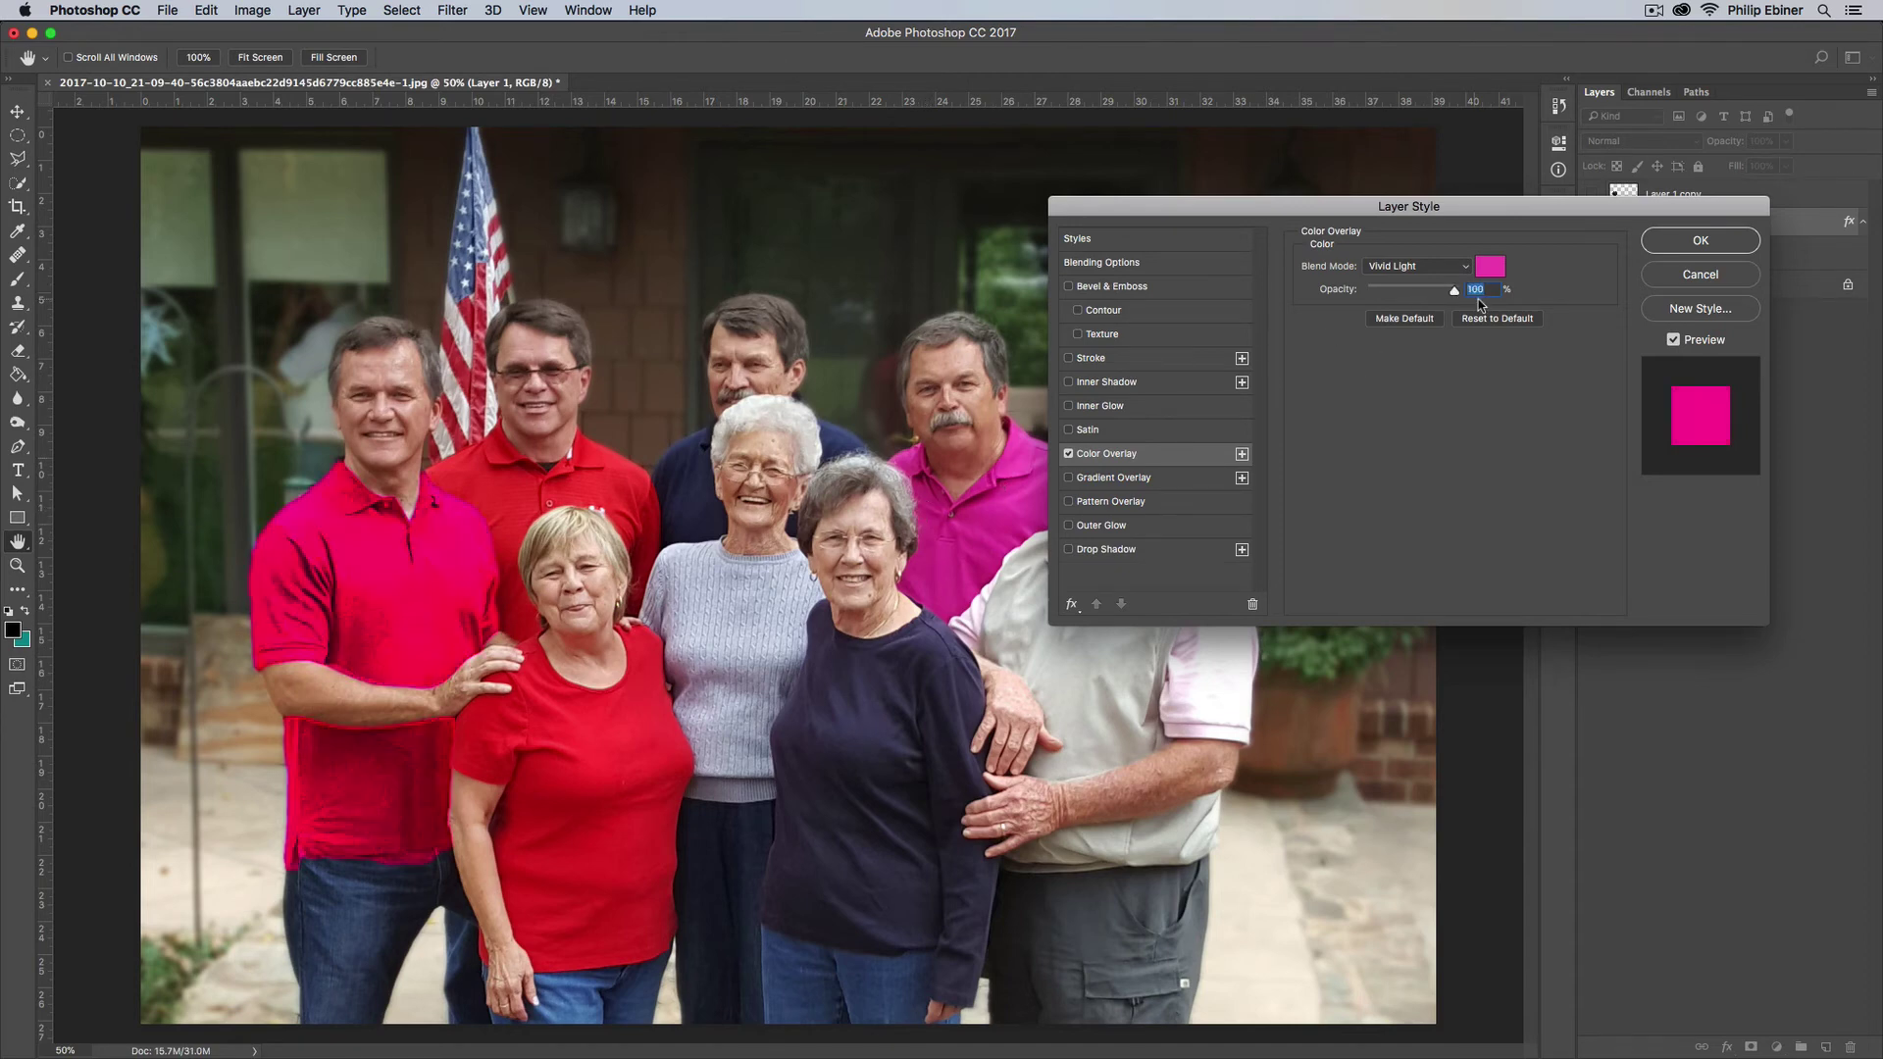
# - Set the overlay's blend mode to Linear Dodge (Add), deepen its color to a darker, more saturated magenta, and apply the layer style
pyautogui.click(1417, 266)
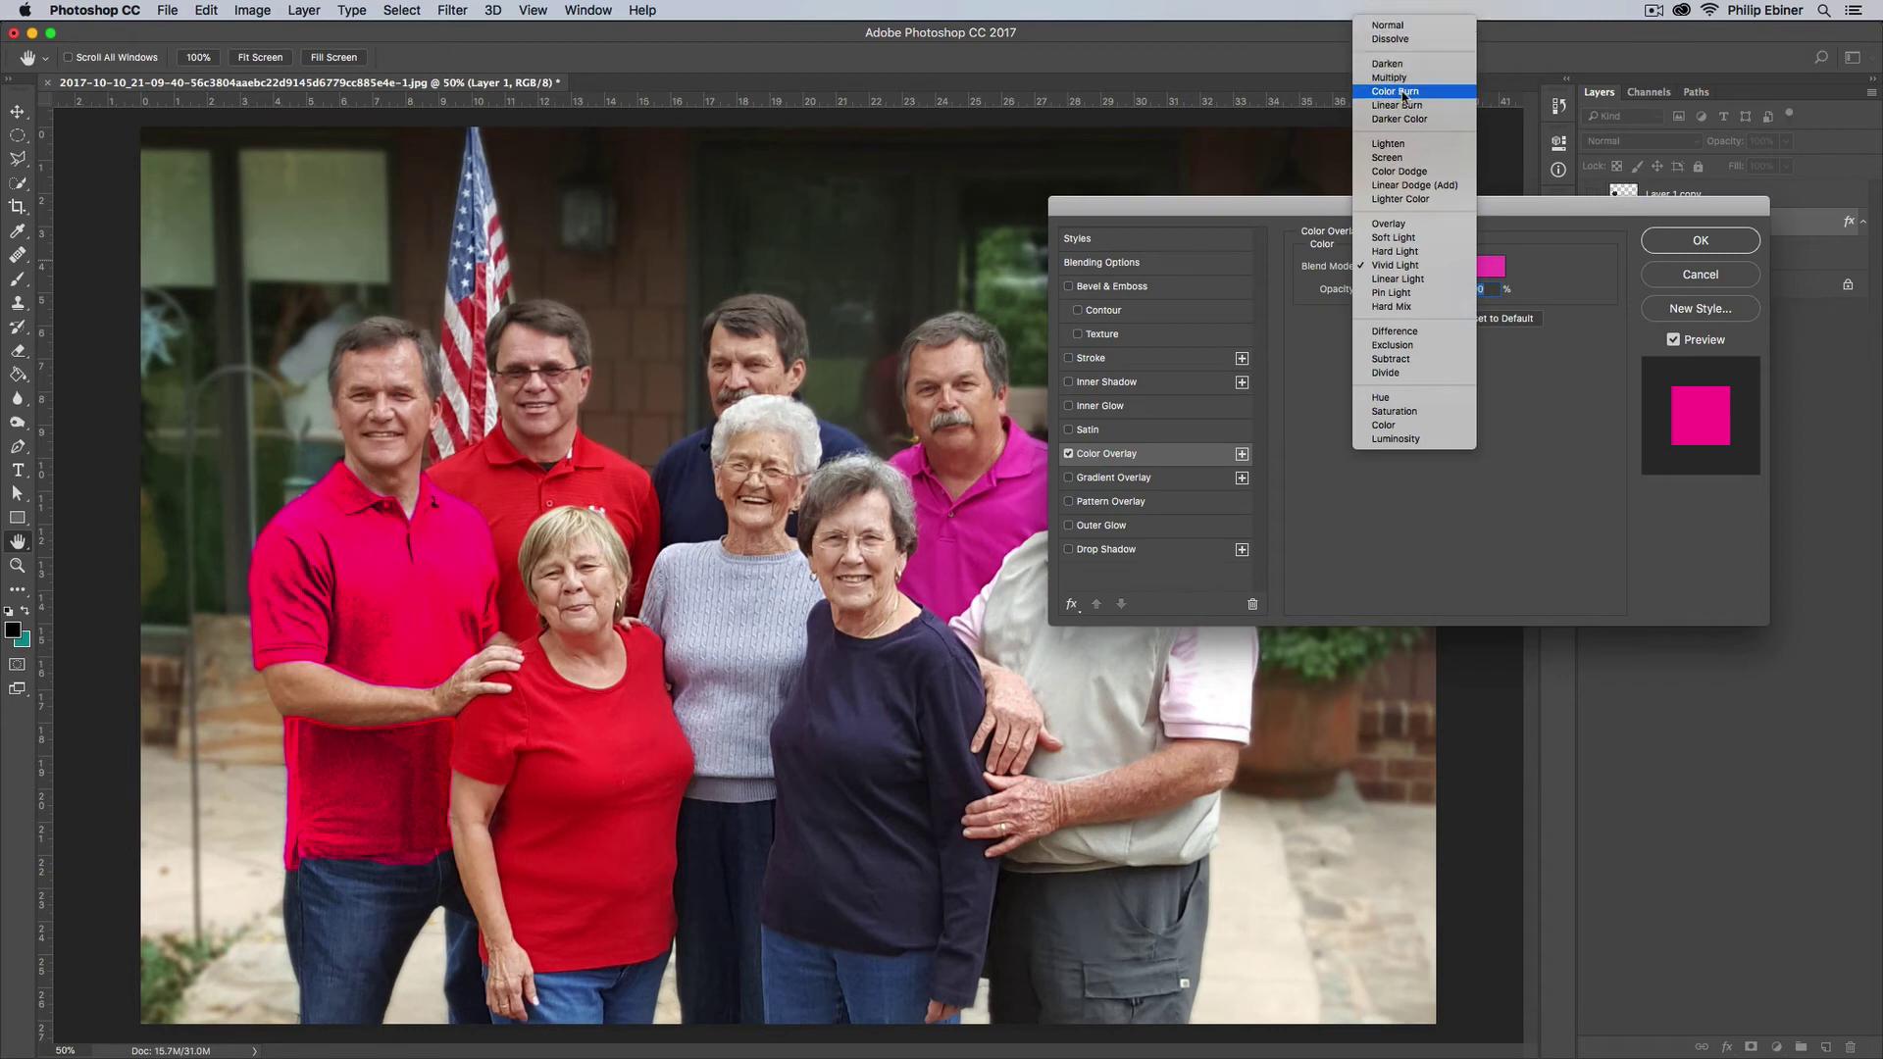
pyautogui.click(1406, 184)
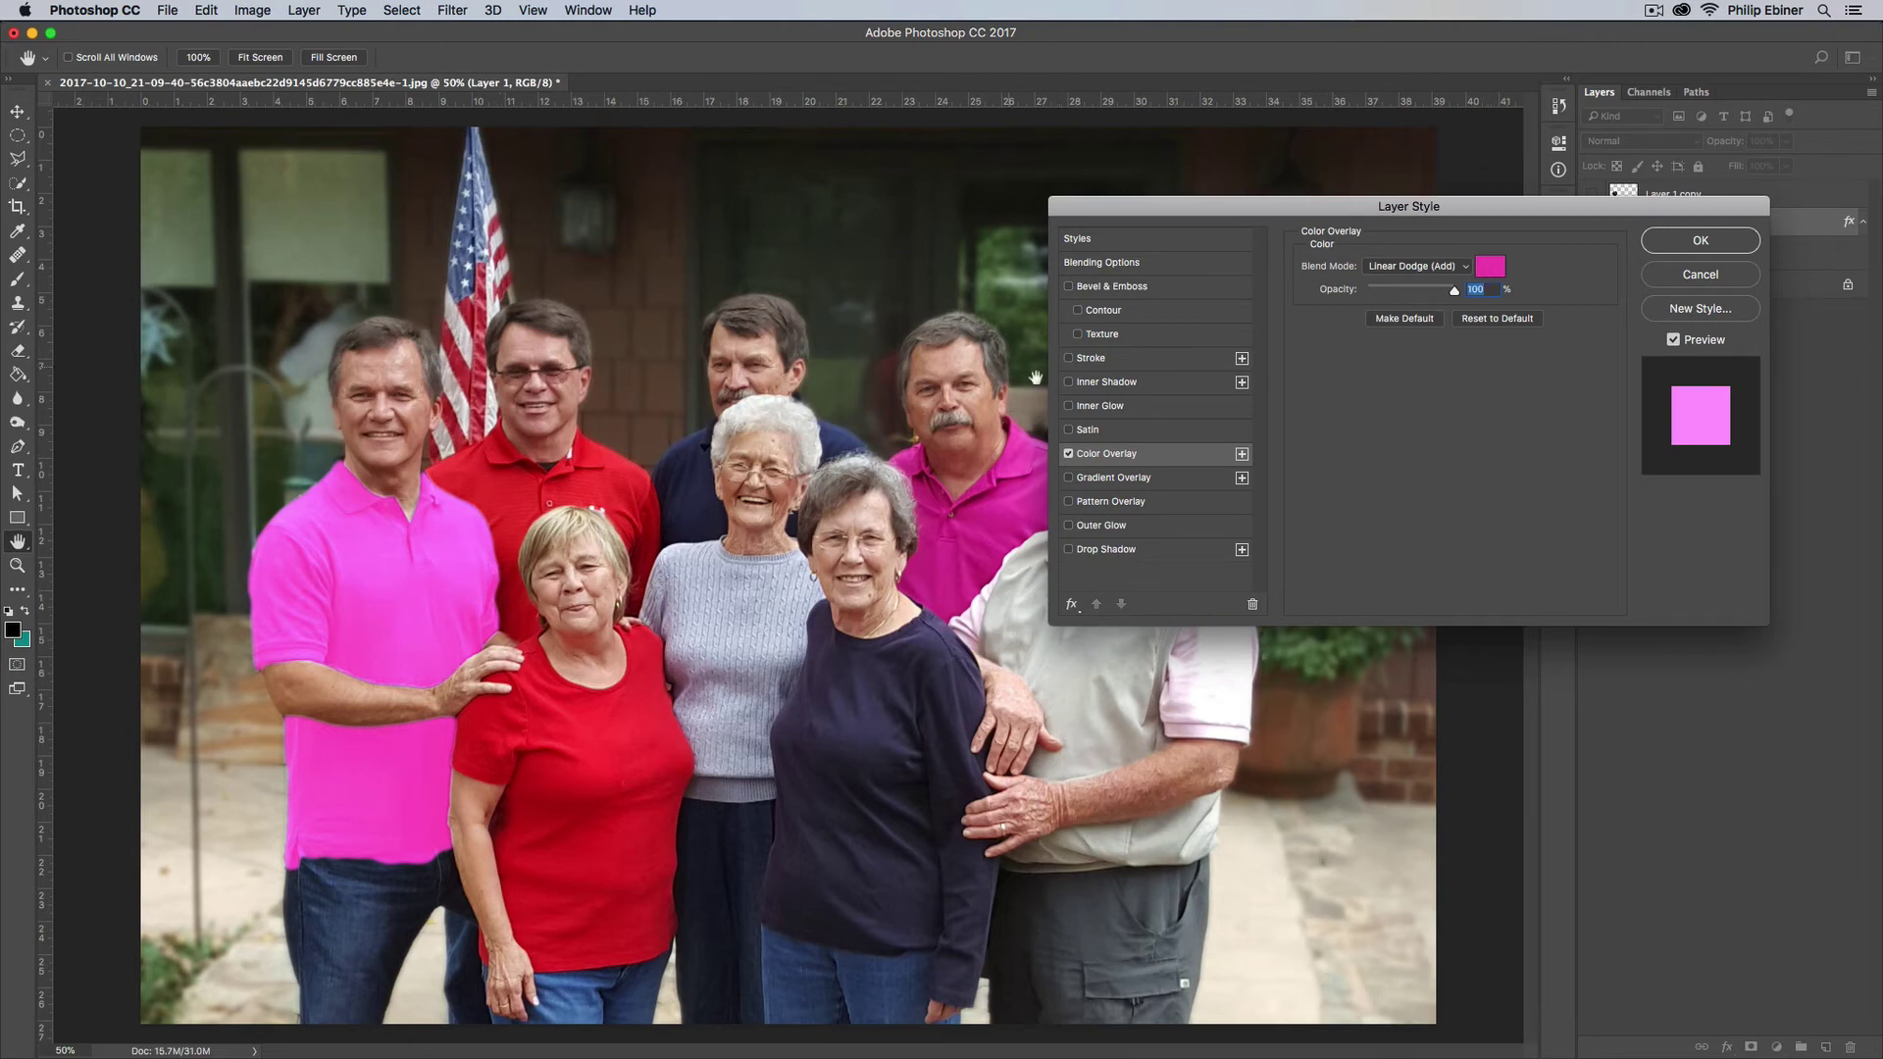
pyautogui.click(1491, 258)
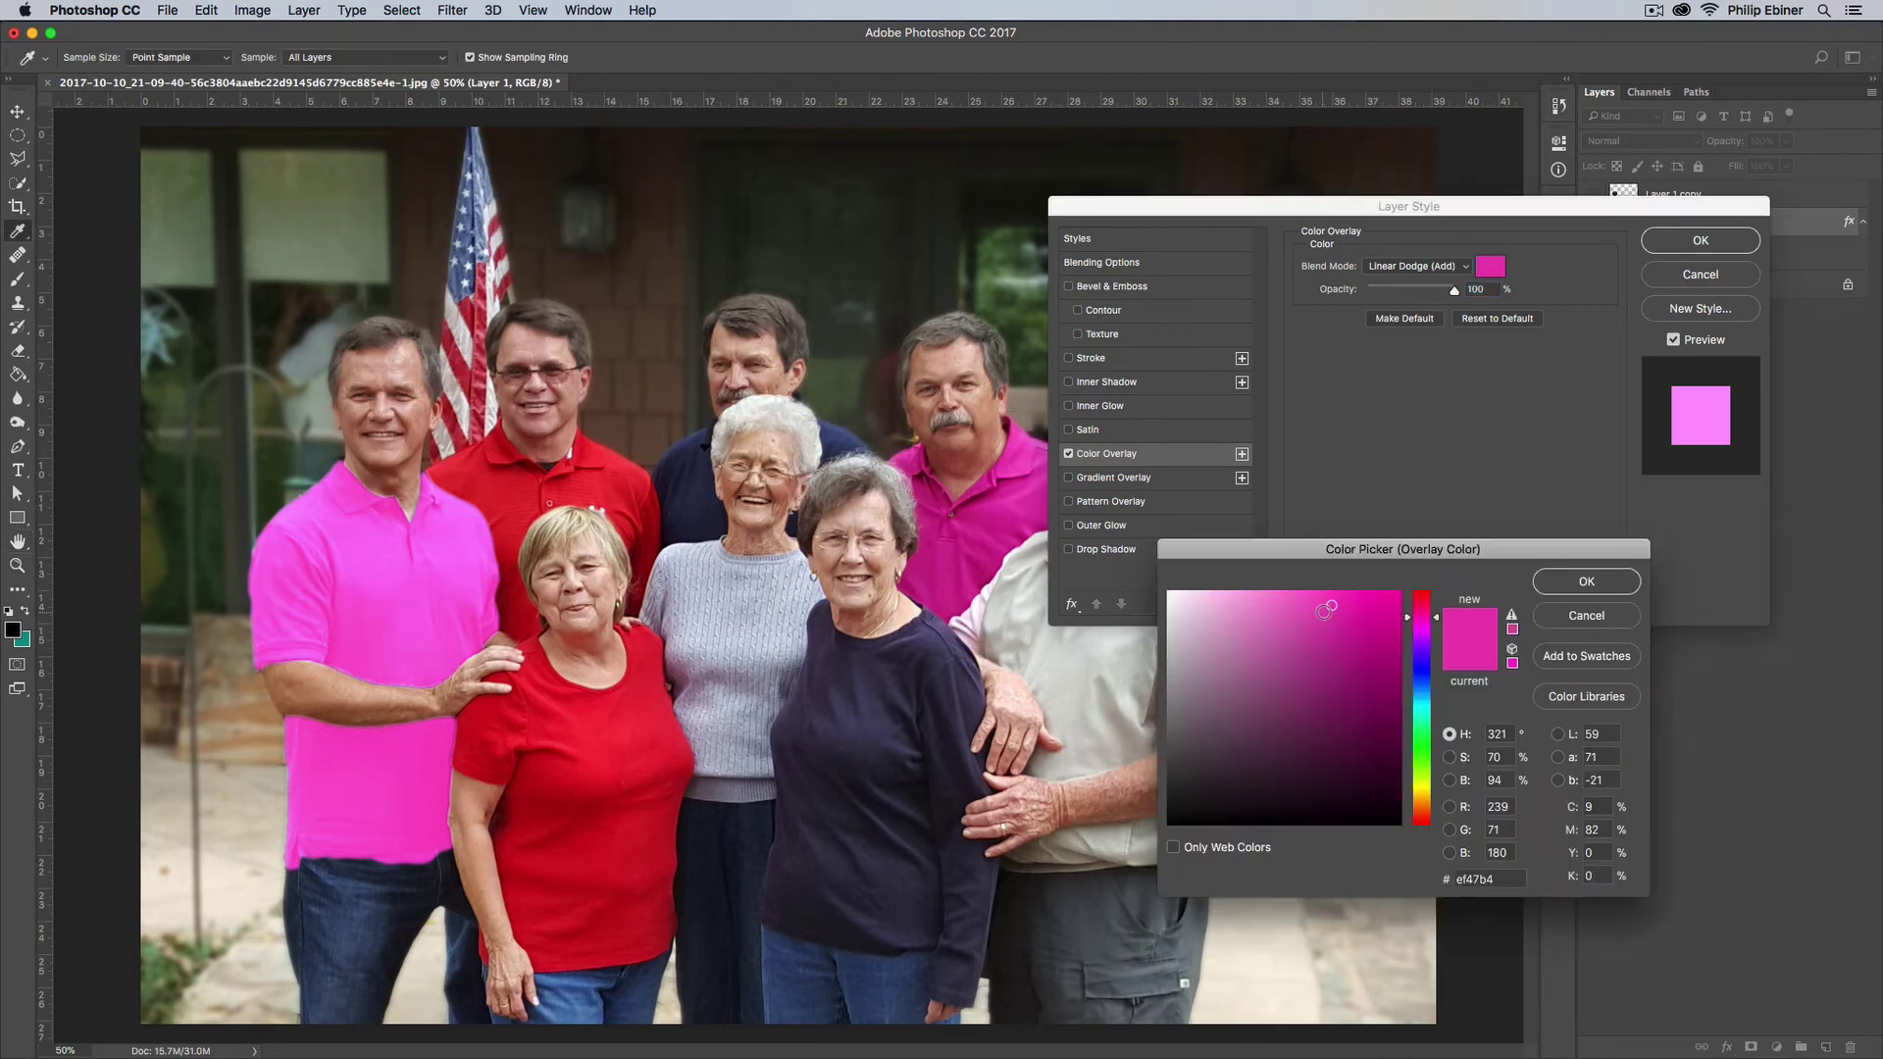
pyautogui.moveTo(1324, 614)
pyautogui.mouseDown()
pyautogui.moveTo(1369, 624)
pyautogui.moveTo(1368, 653)
pyautogui.moveTo(1388, 638)
pyautogui.mouseUp()
pyautogui.click(1434, 620)
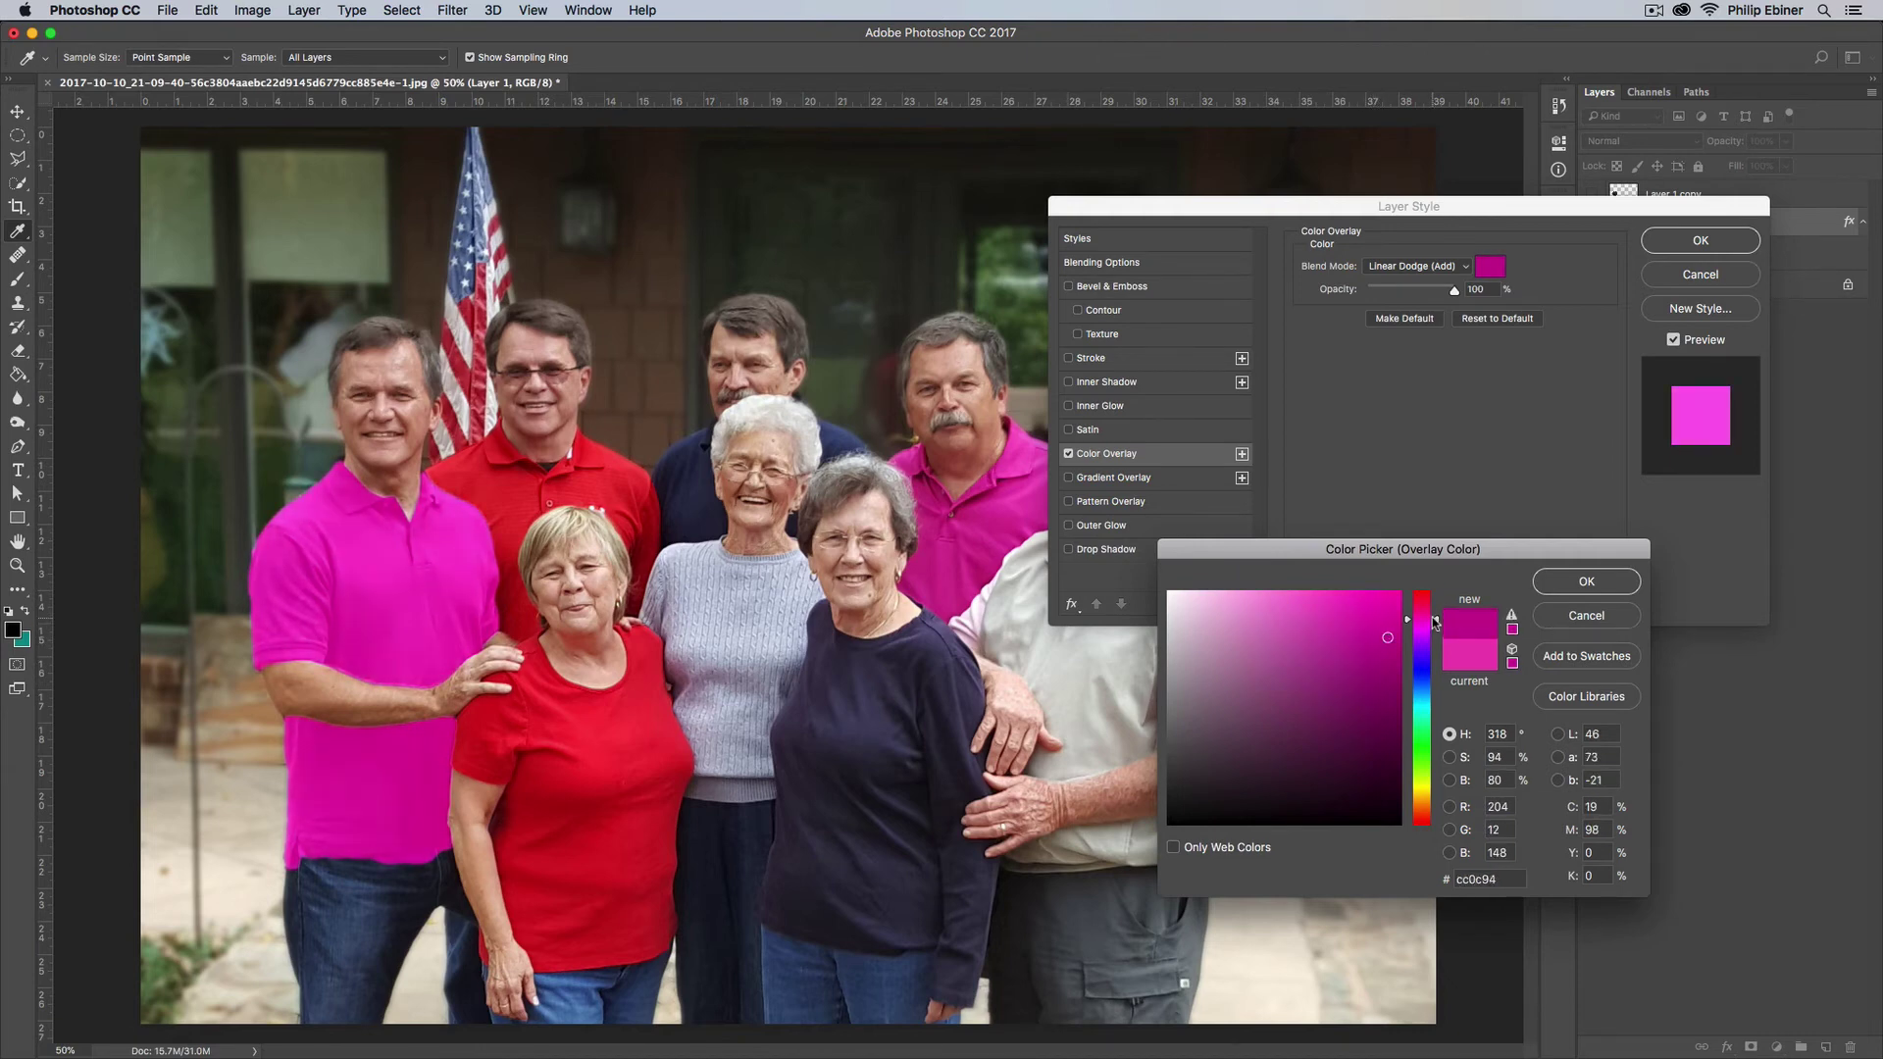
pyautogui.moveTo(1434, 620); pyautogui.dragTo(1435, 616)
pyautogui.click(1384, 631)
pyautogui.moveTo(1385, 632); pyautogui.dragTo(1390, 647)
pyautogui.click(1586, 581)
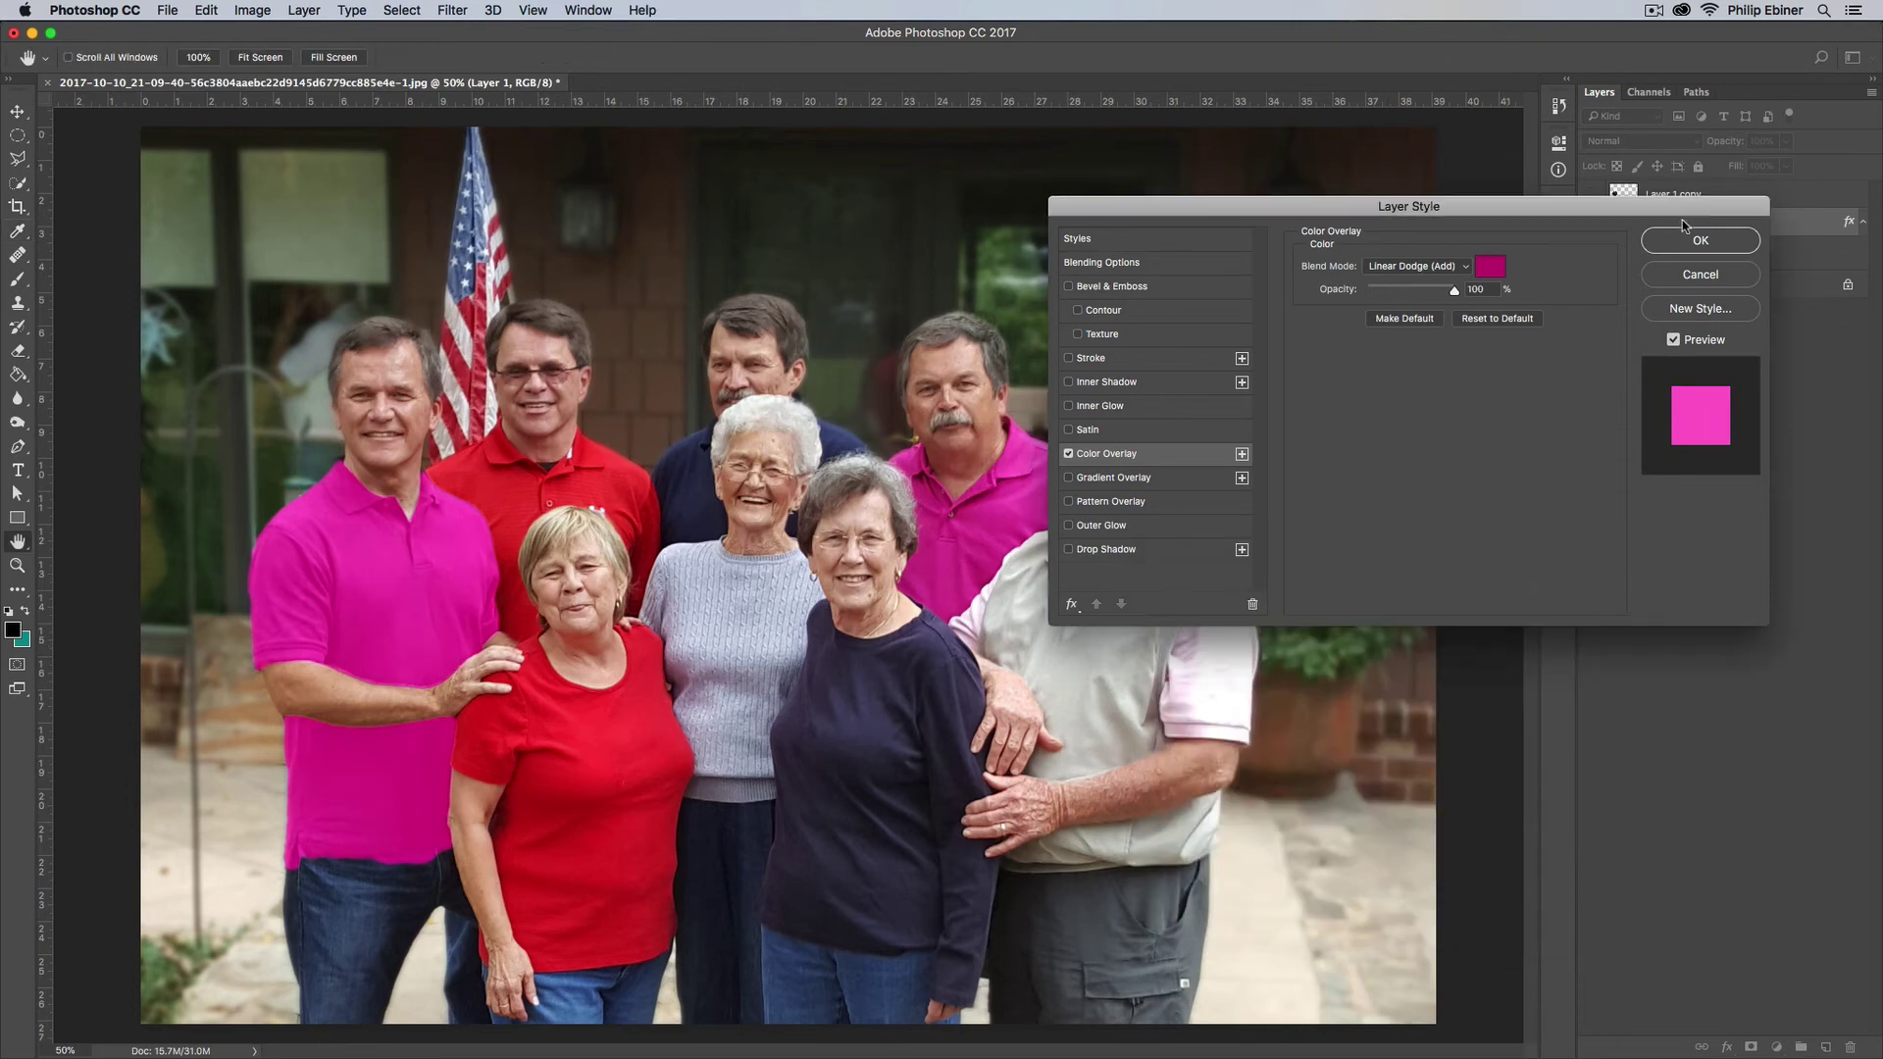
pyautogui.click(1690, 243)
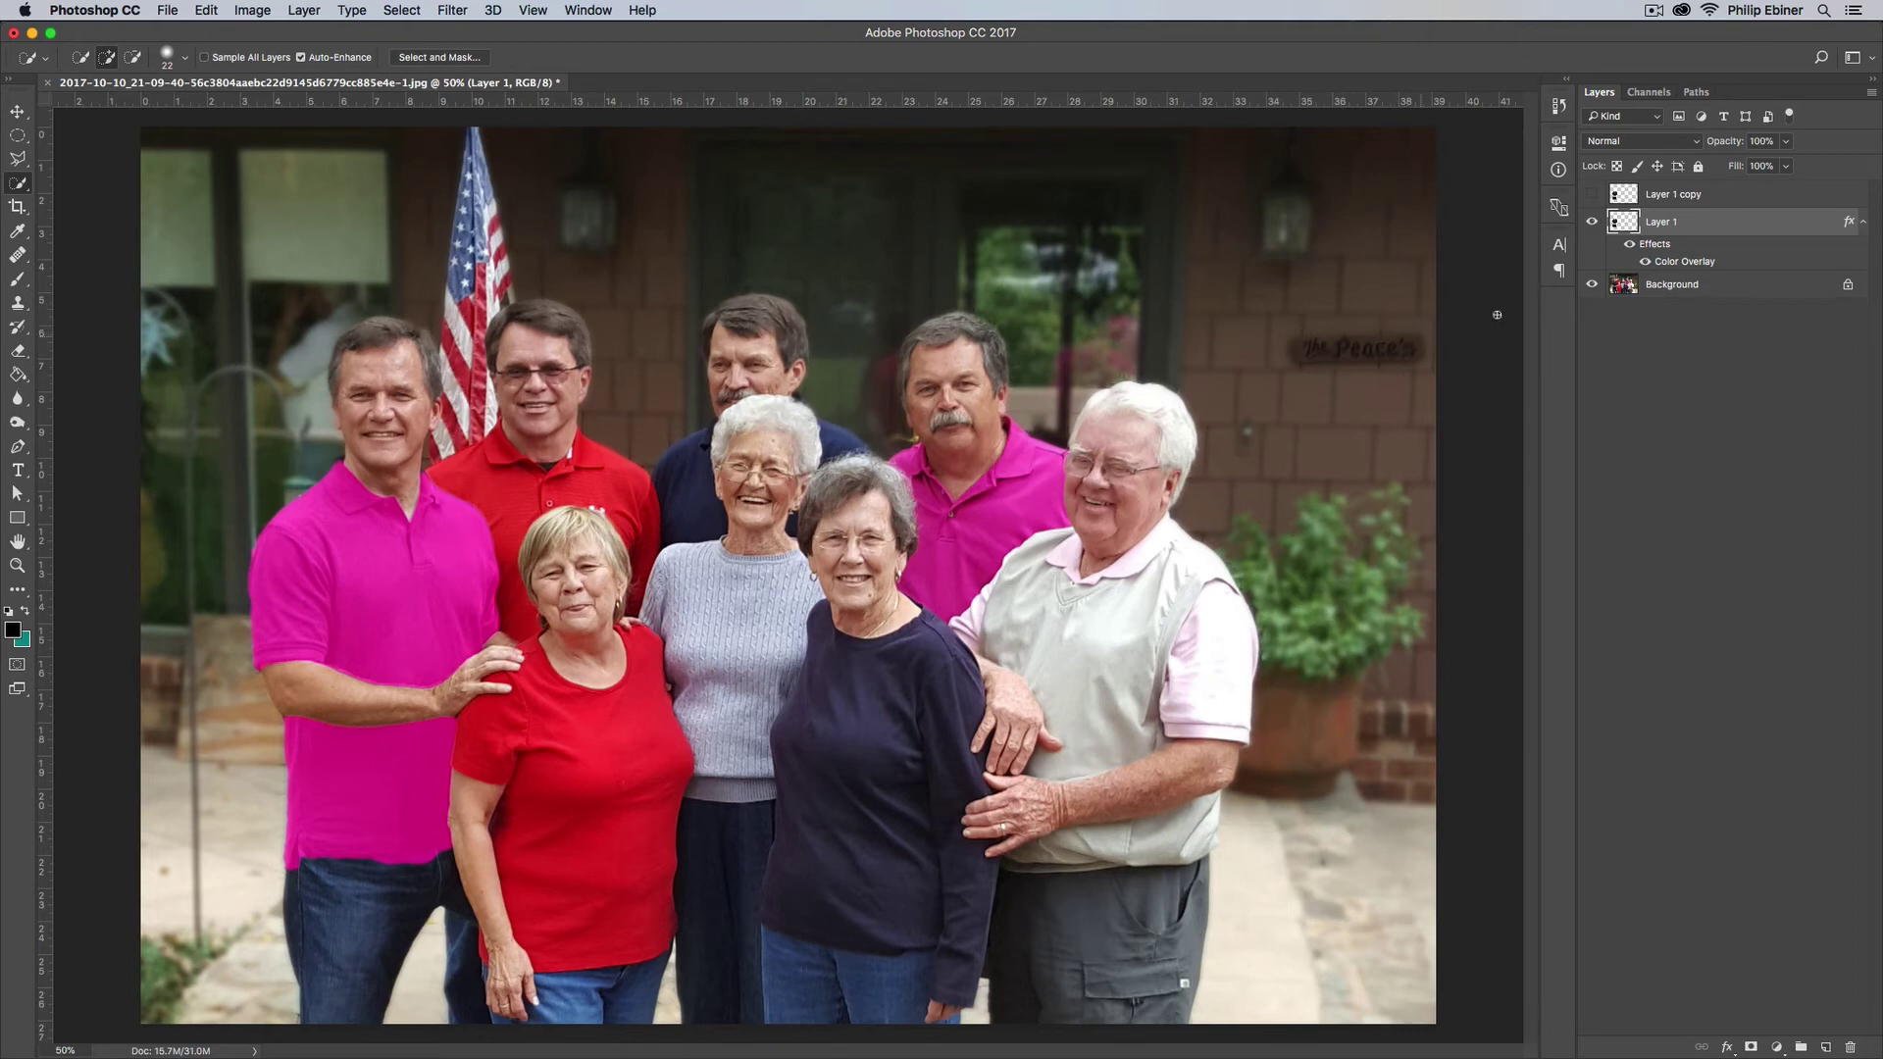
# - Compare the photo with and without the recolored Layer 1, and hide it and show the Layer 1 copy instead
pyautogui.click(1591, 224)
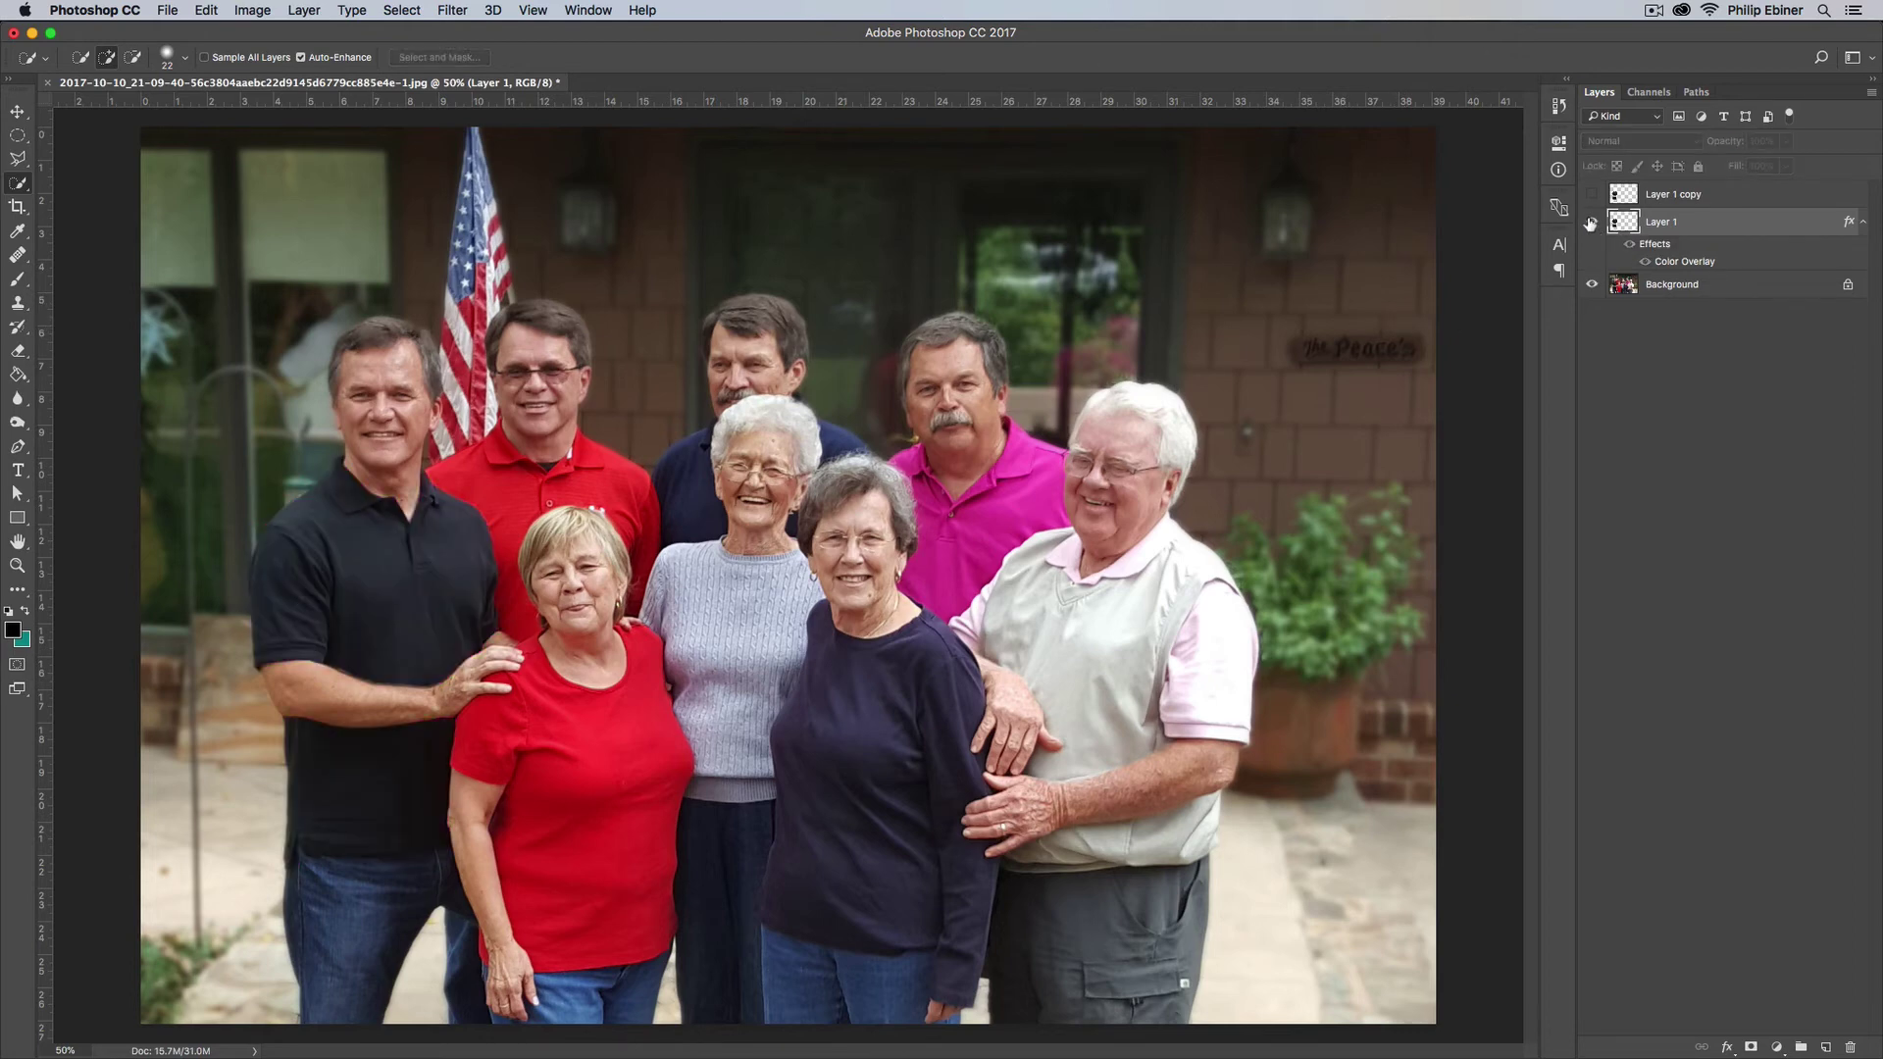
pyautogui.click(1590, 224)
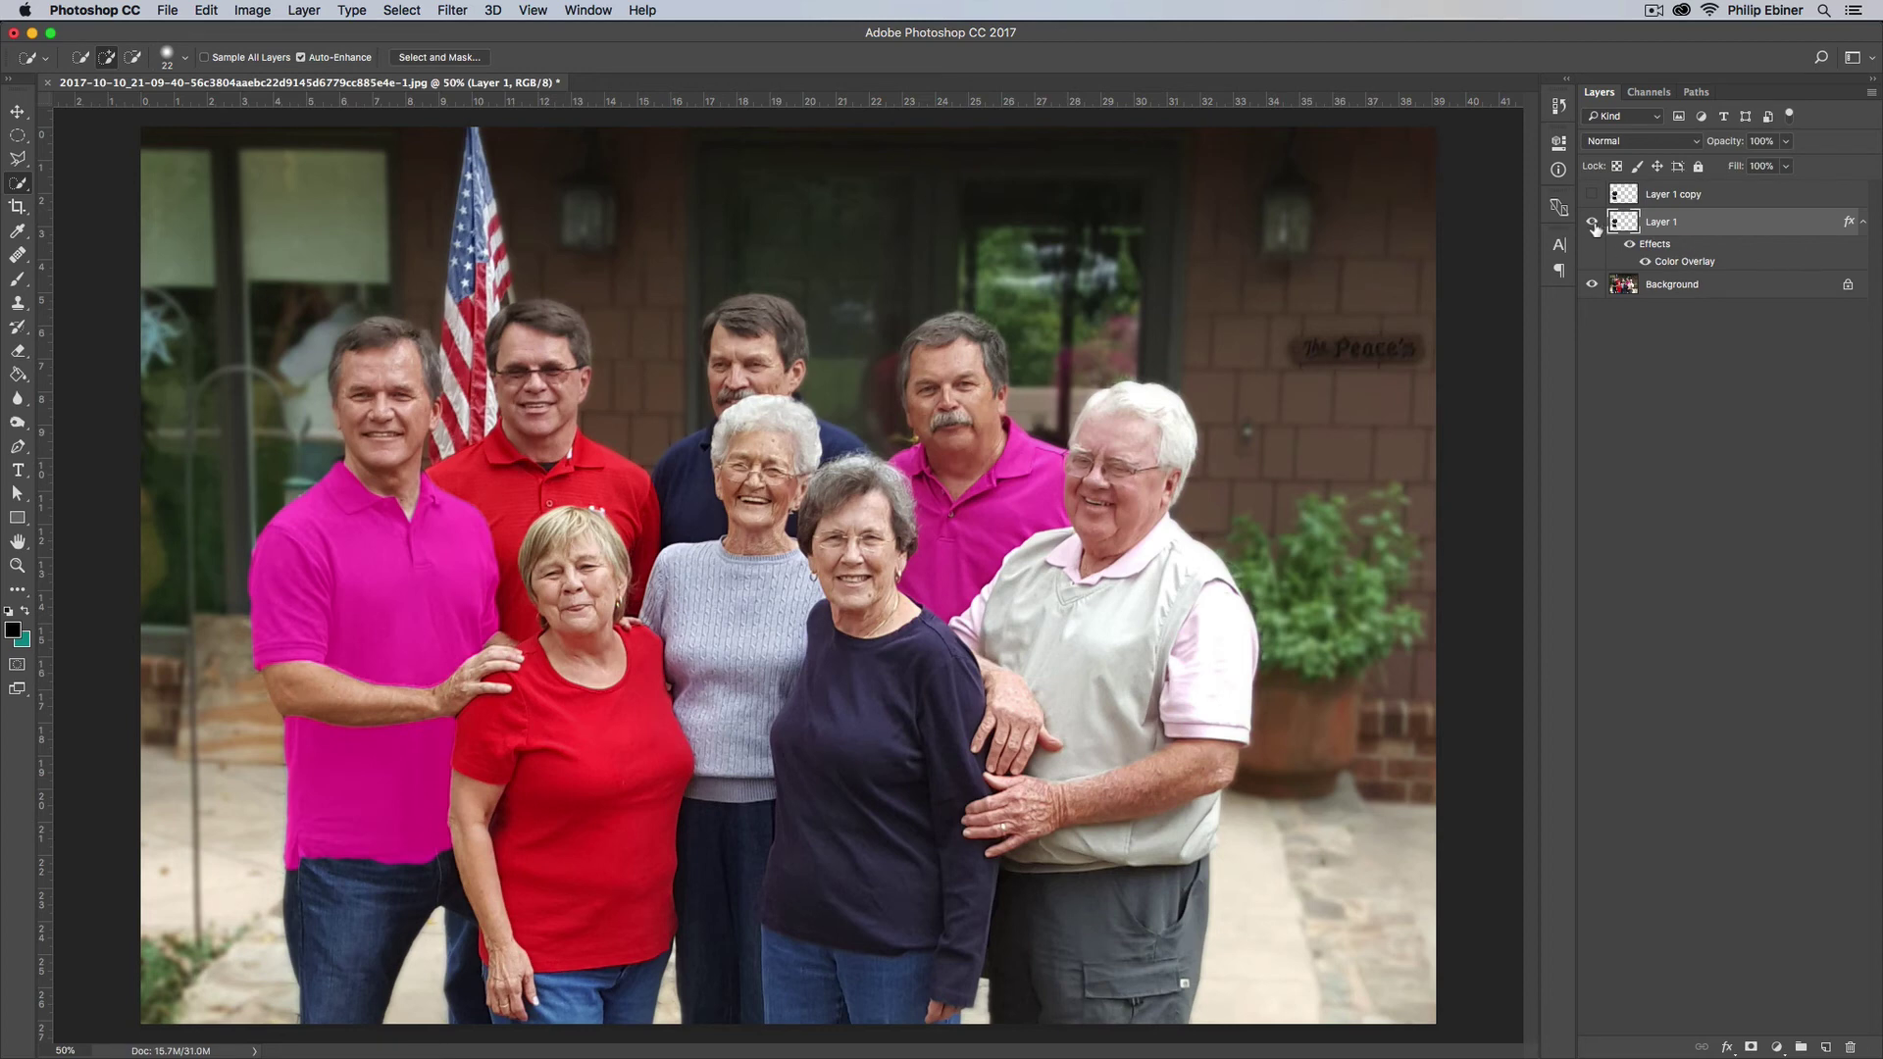
pyautogui.click(1592, 225)
pyautogui.click(1726, 201)
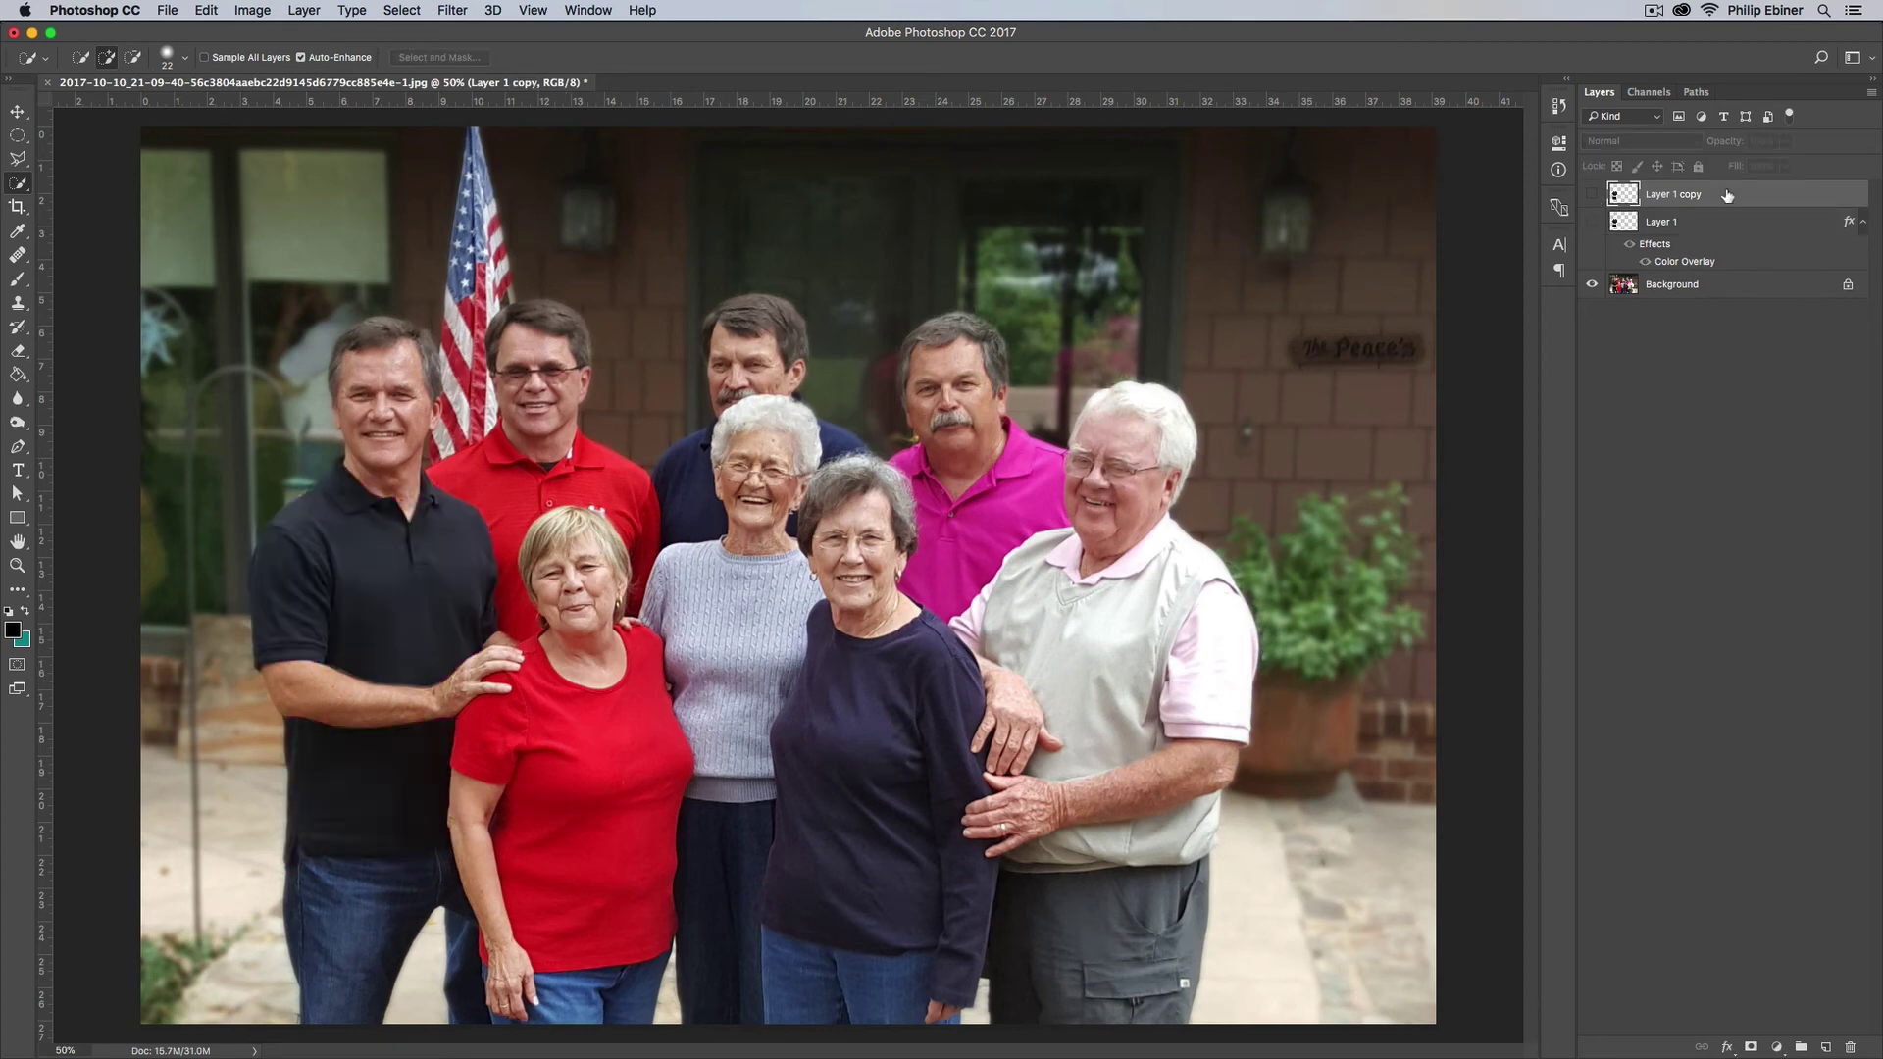
pyautogui.click(1592, 194)
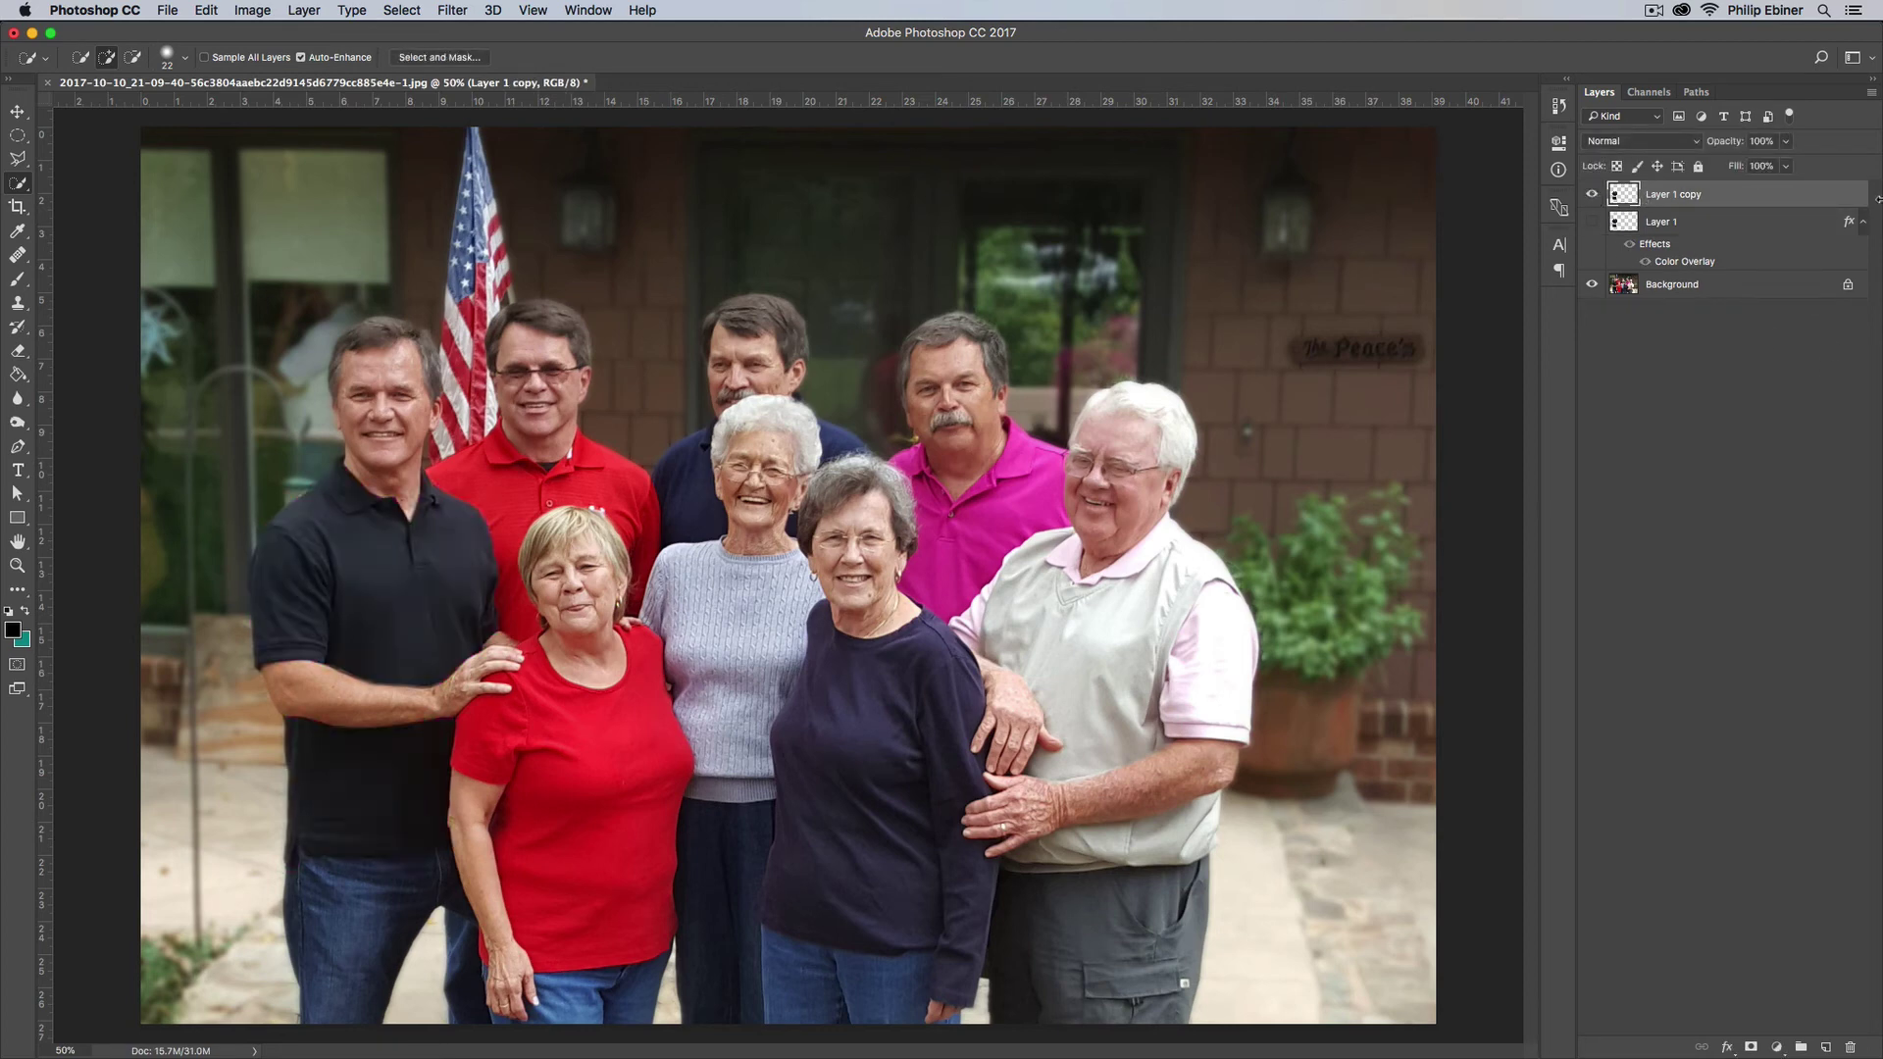
pyautogui.click(1593, 285)
pyautogui.click(1593, 284)
# - Add a Hue/Saturation adjustment layer that is clipped to the Layer 1 copy
pyautogui.click(303, 11)
pyautogui.moveTo(435, 260)
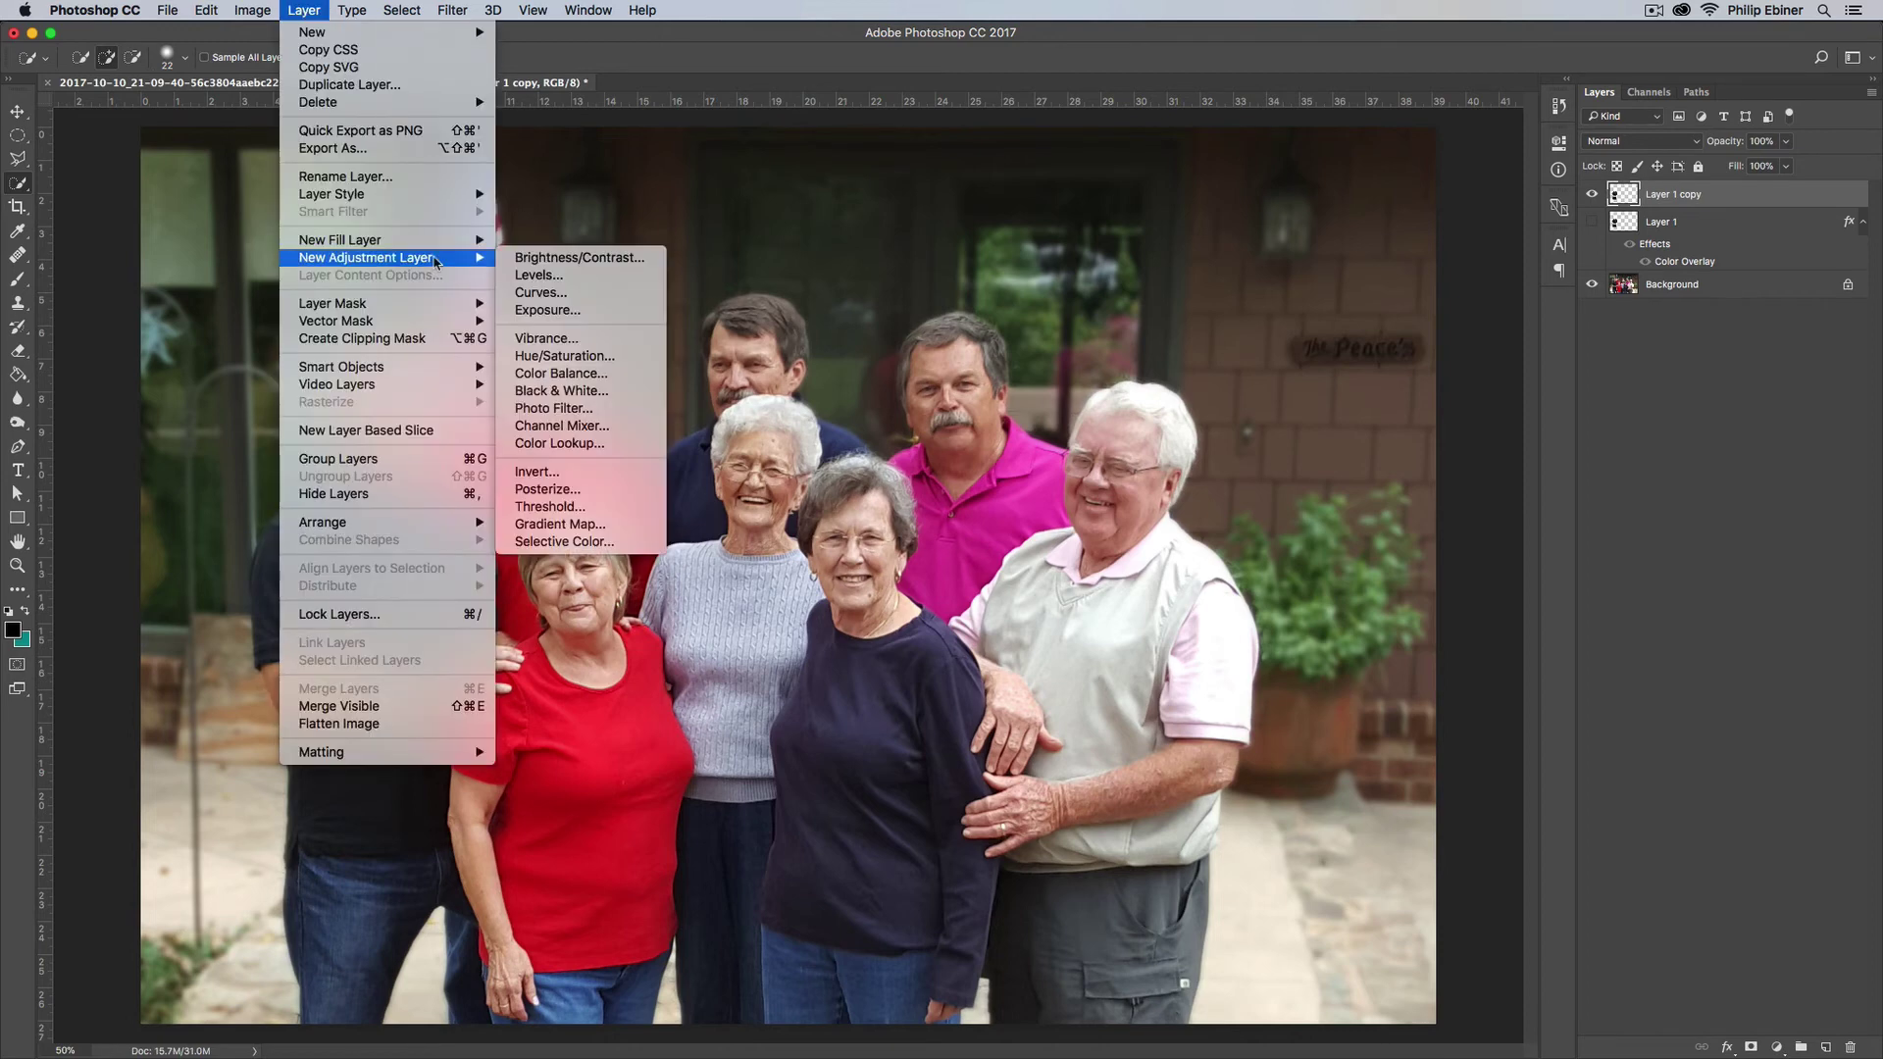
pyautogui.click(624, 357)
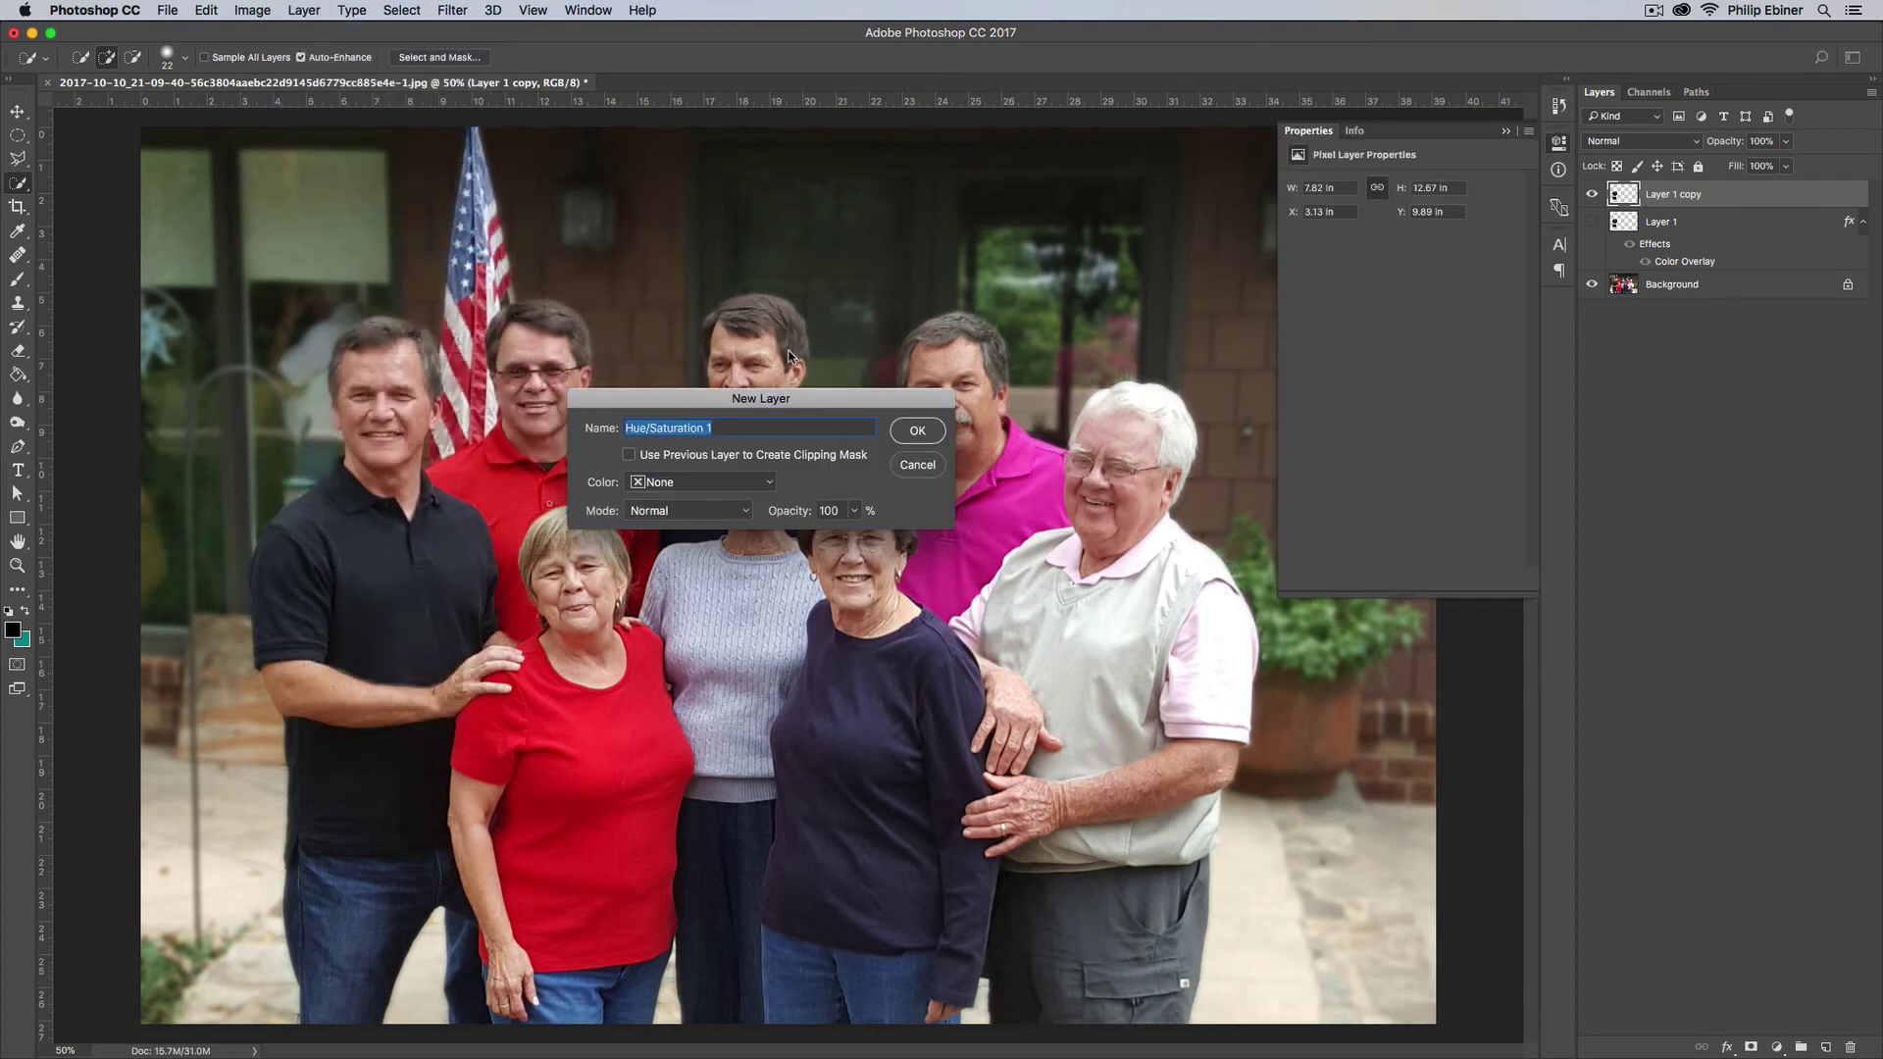
pyautogui.click(628, 456)
pyautogui.click(917, 430)
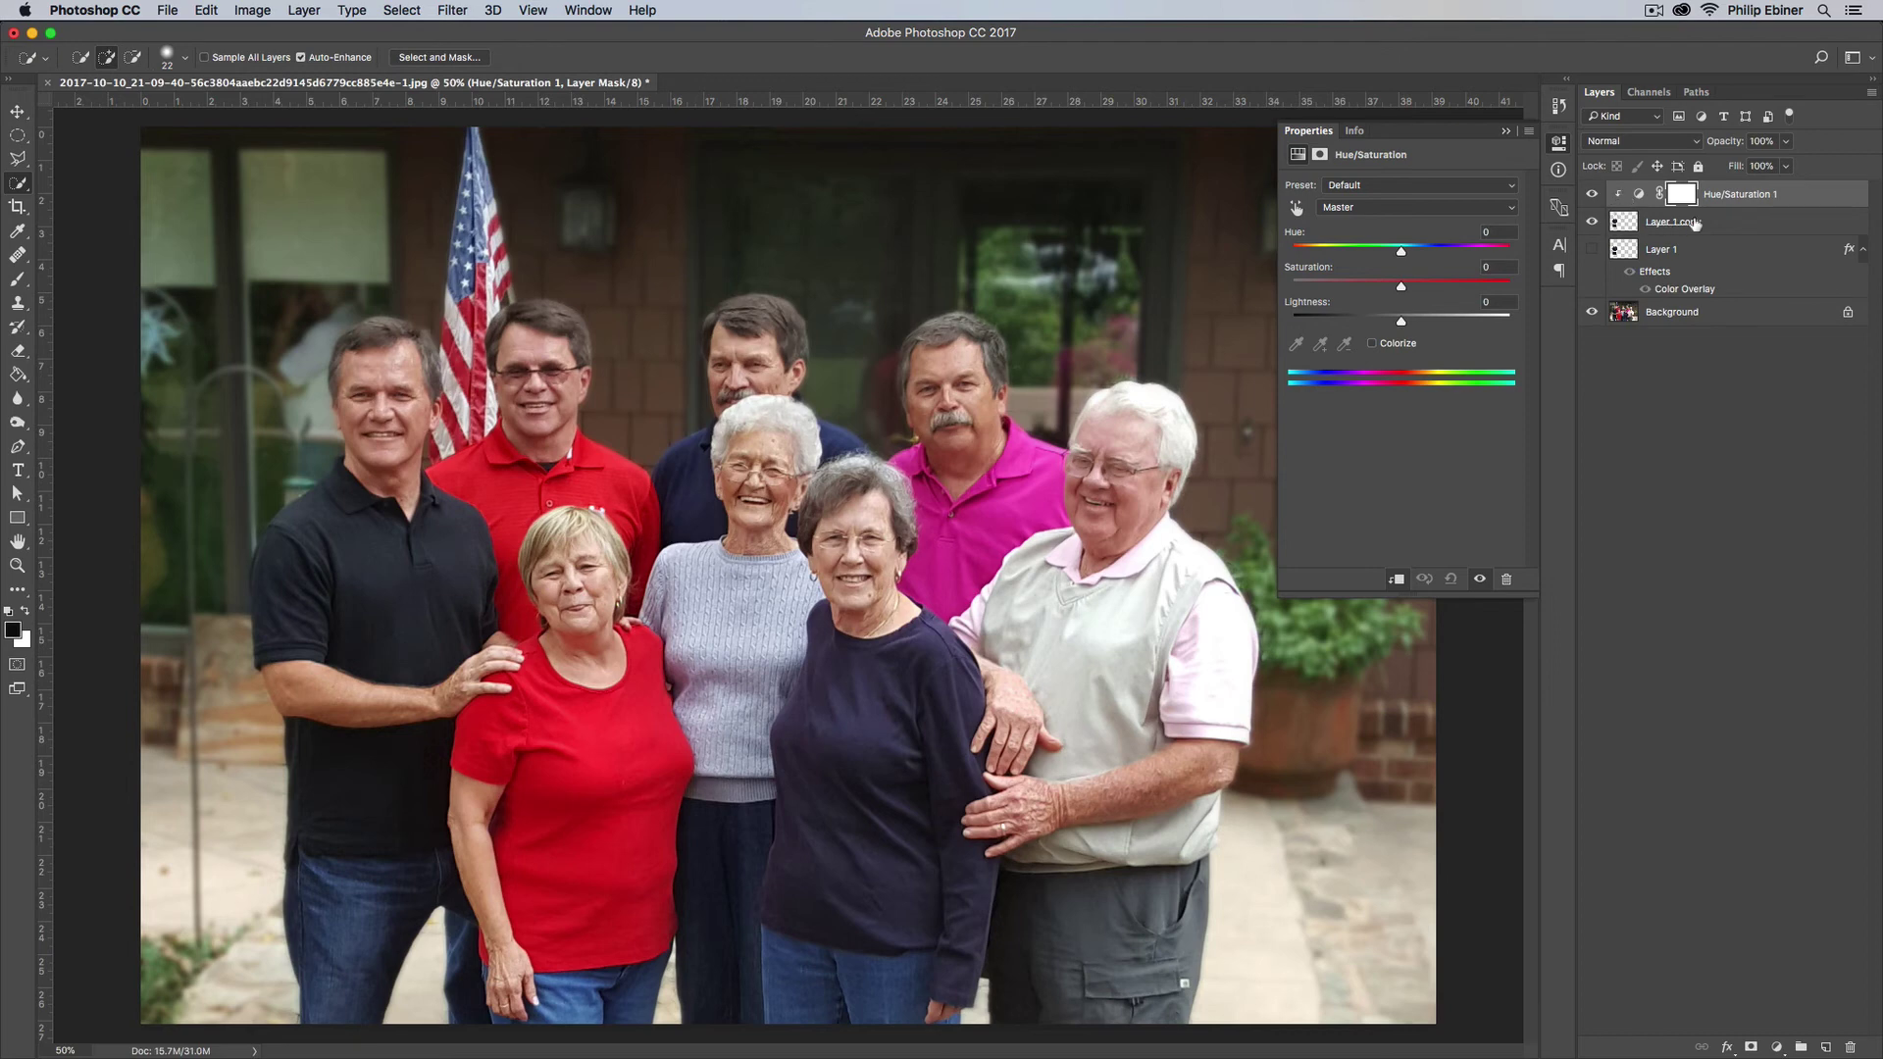
# - Try recoloring the shirt without Colorize by shifting the adjustment's hue, with saturation +46 and lightness +45
pyautogui.click(1639, 195)
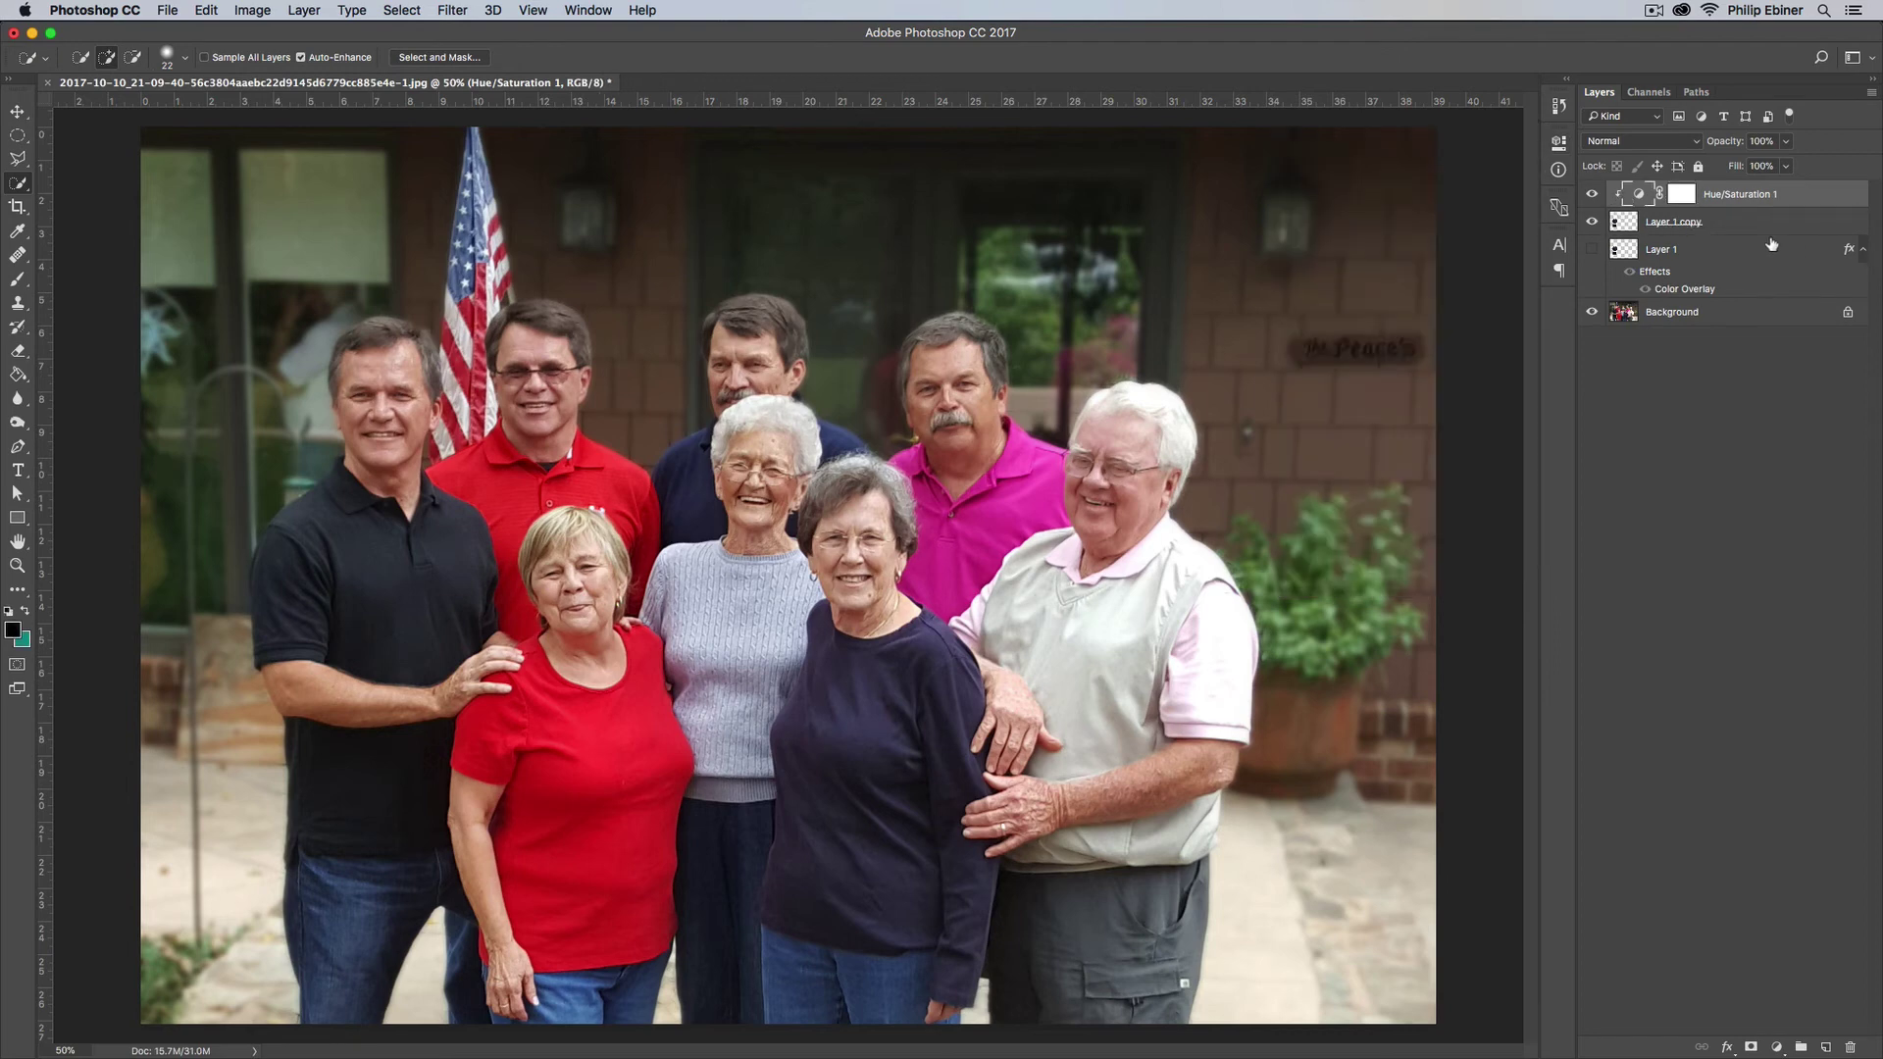
pyautogui.doubleClick(1639, 195)
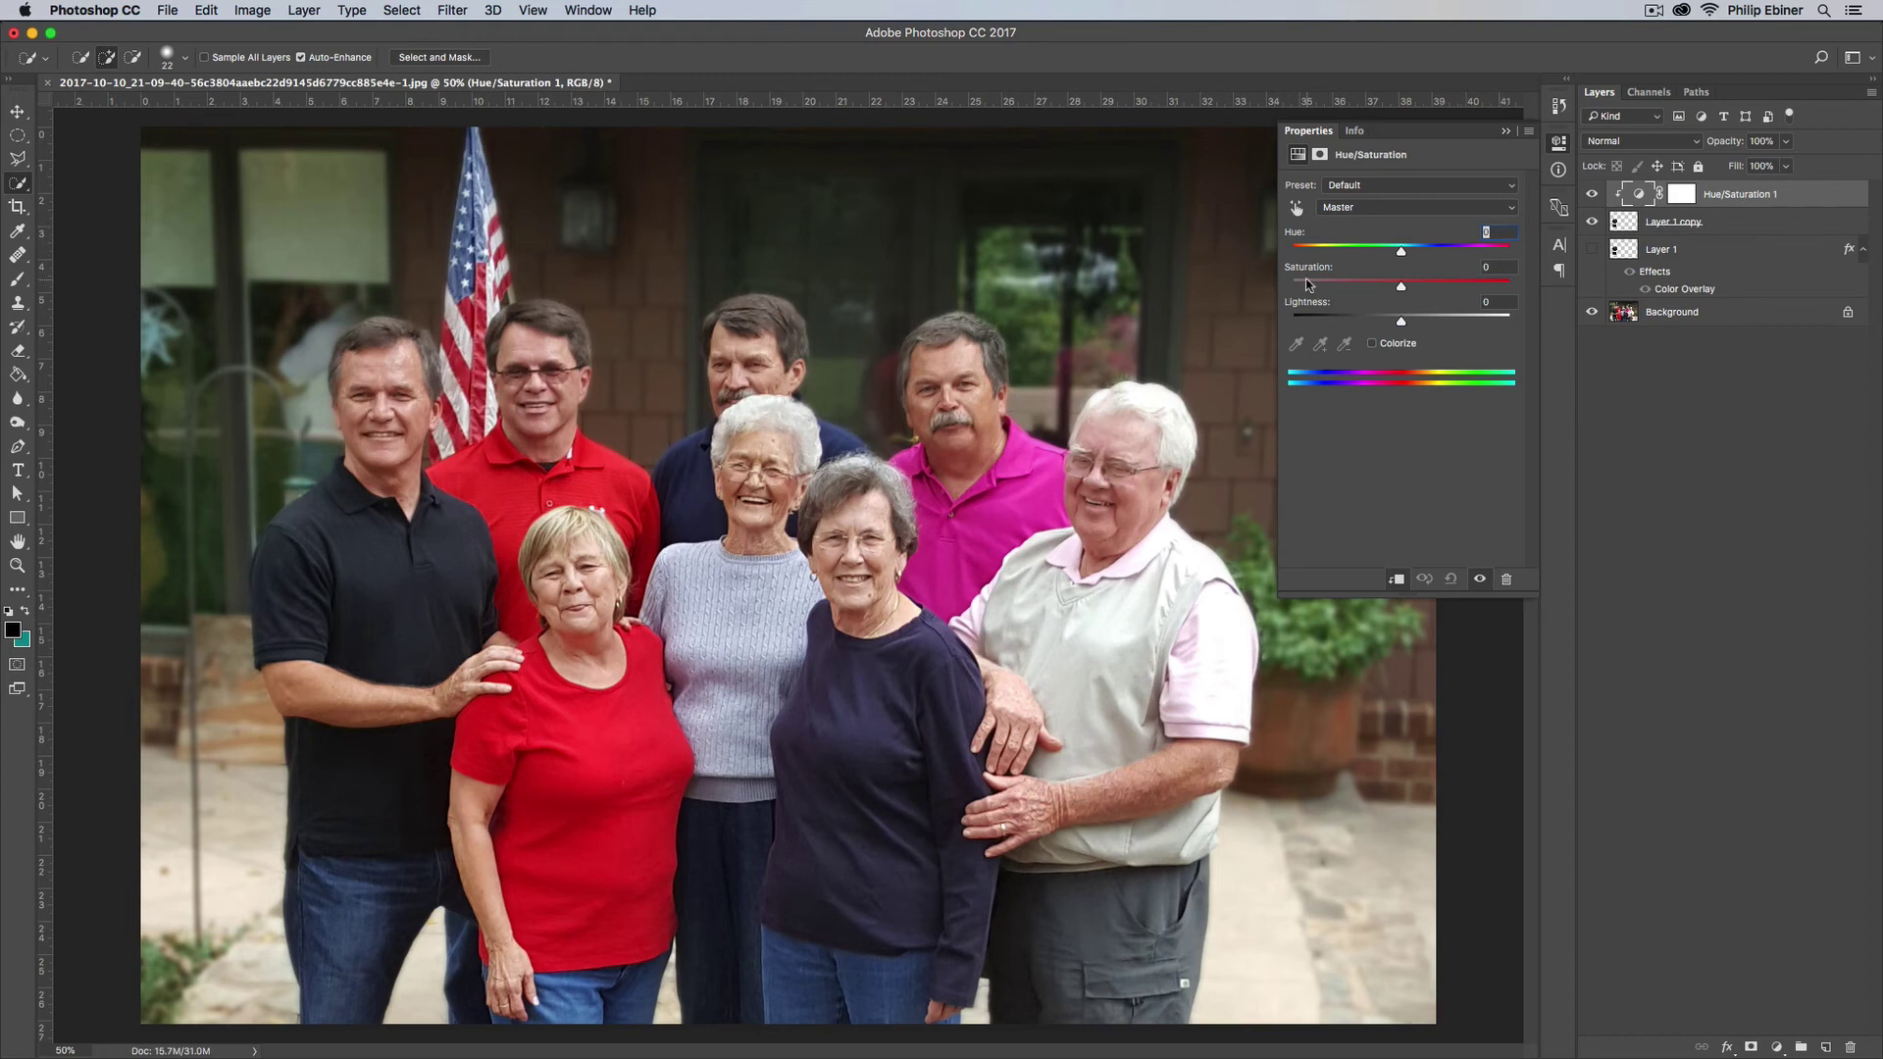
pyautogui.moveTo(1417, 255); pyautogui.dragTo(1453, 325)
pyautogui.moveTo(1468, 257); pyautogui.dragTo(1311, 276)
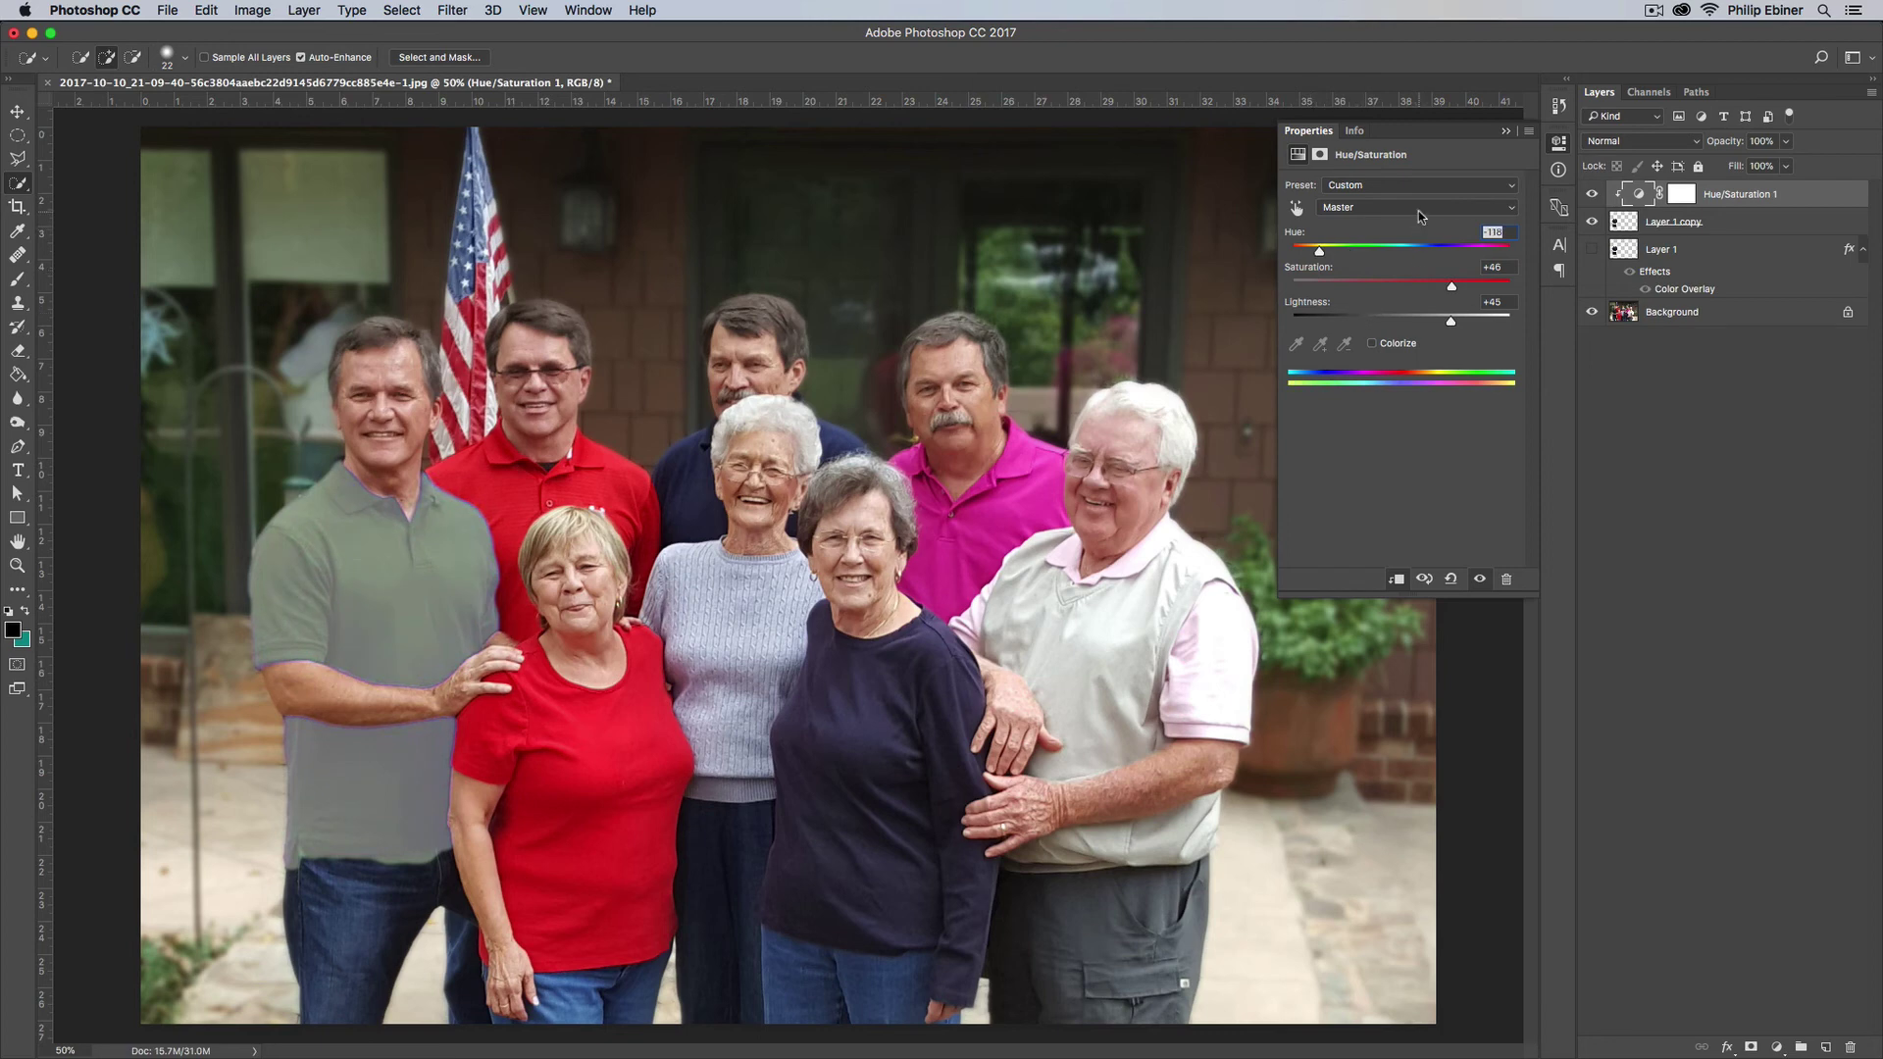
# - Turn on Colorize for the Hue/Saturation adjustment and set a magenta hue of about 325, saturation 63 and lightness +38
pyautogui.click(1372, 344)
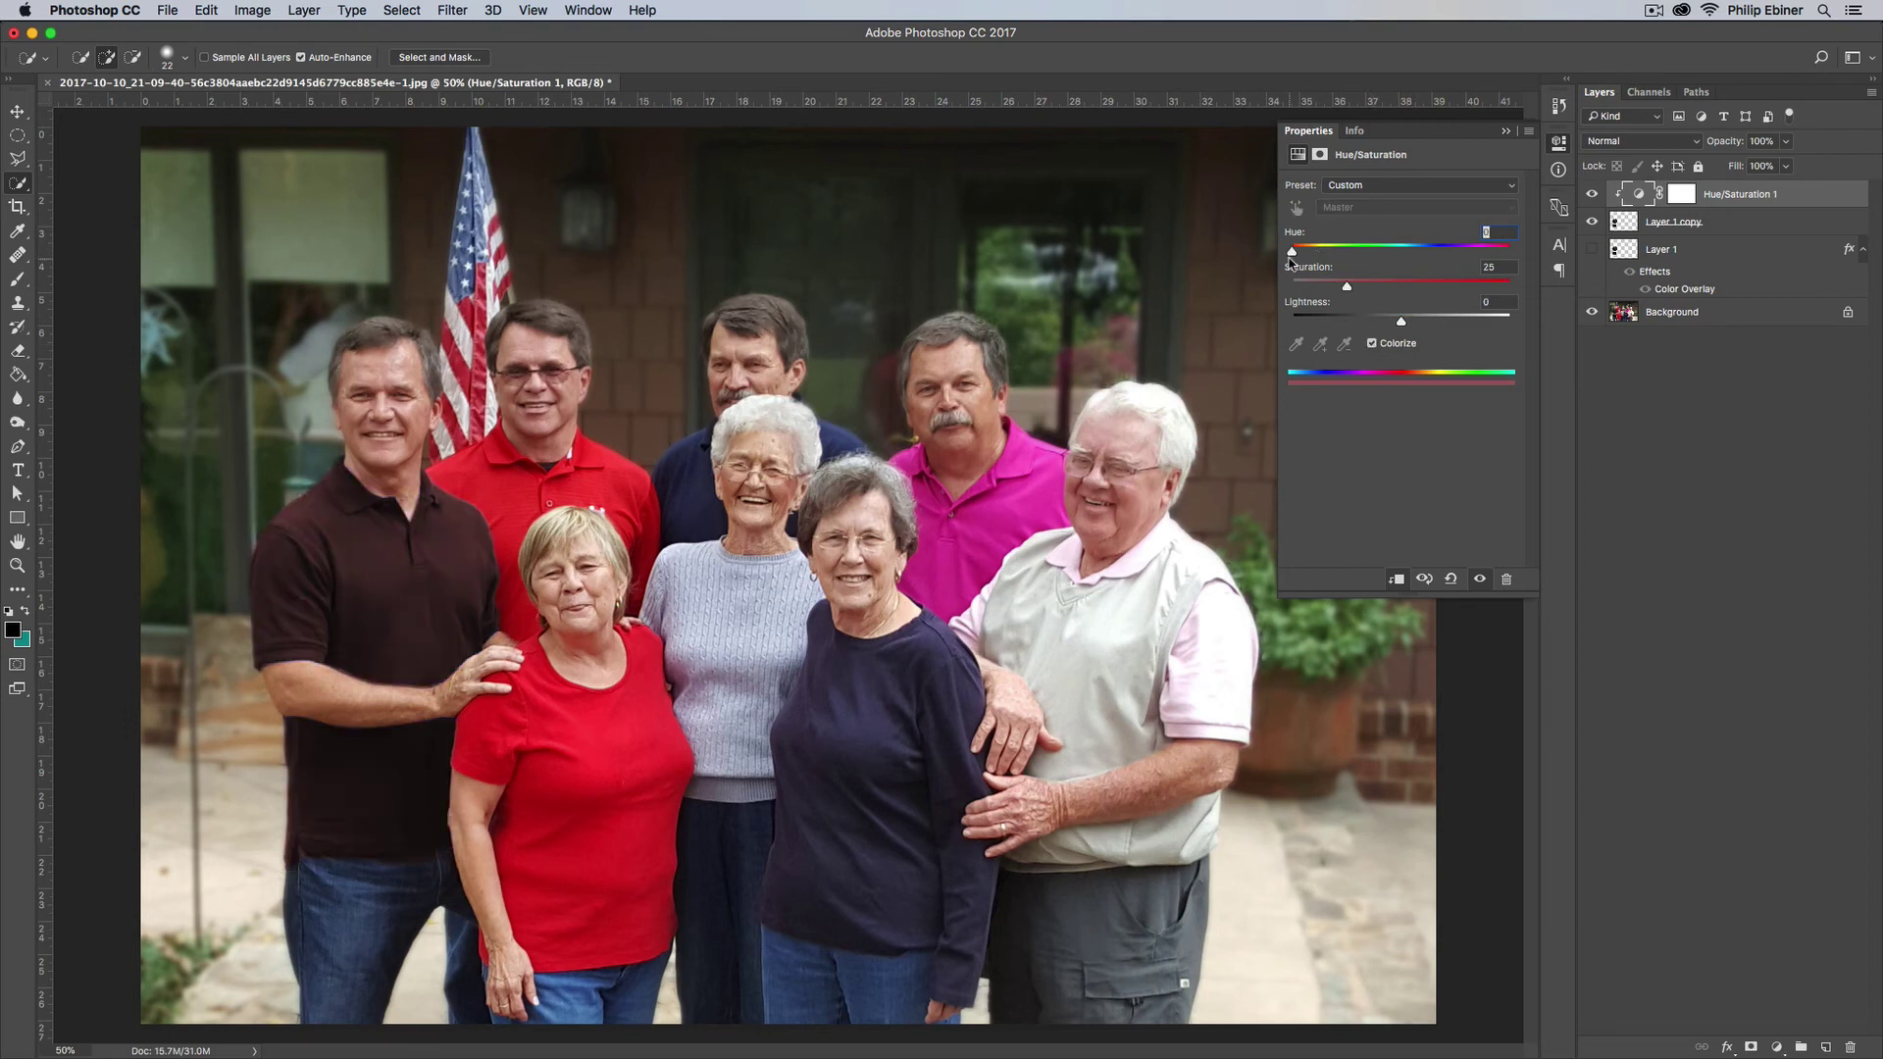
pyautogui.moveTo(1293, 252); pyautogui.dragTo(1481, 254)
pyautogui.moveTo(1403, 327)
pyautogui.mouseDown()
pyautogui.moveTo(1422, 327)
pyautogui.moveTo(1373, 289)
pyautogui.moveTo(1417, 295)
pyautogui.moveTo(1394, 291)
pyautogui.mouseUp()
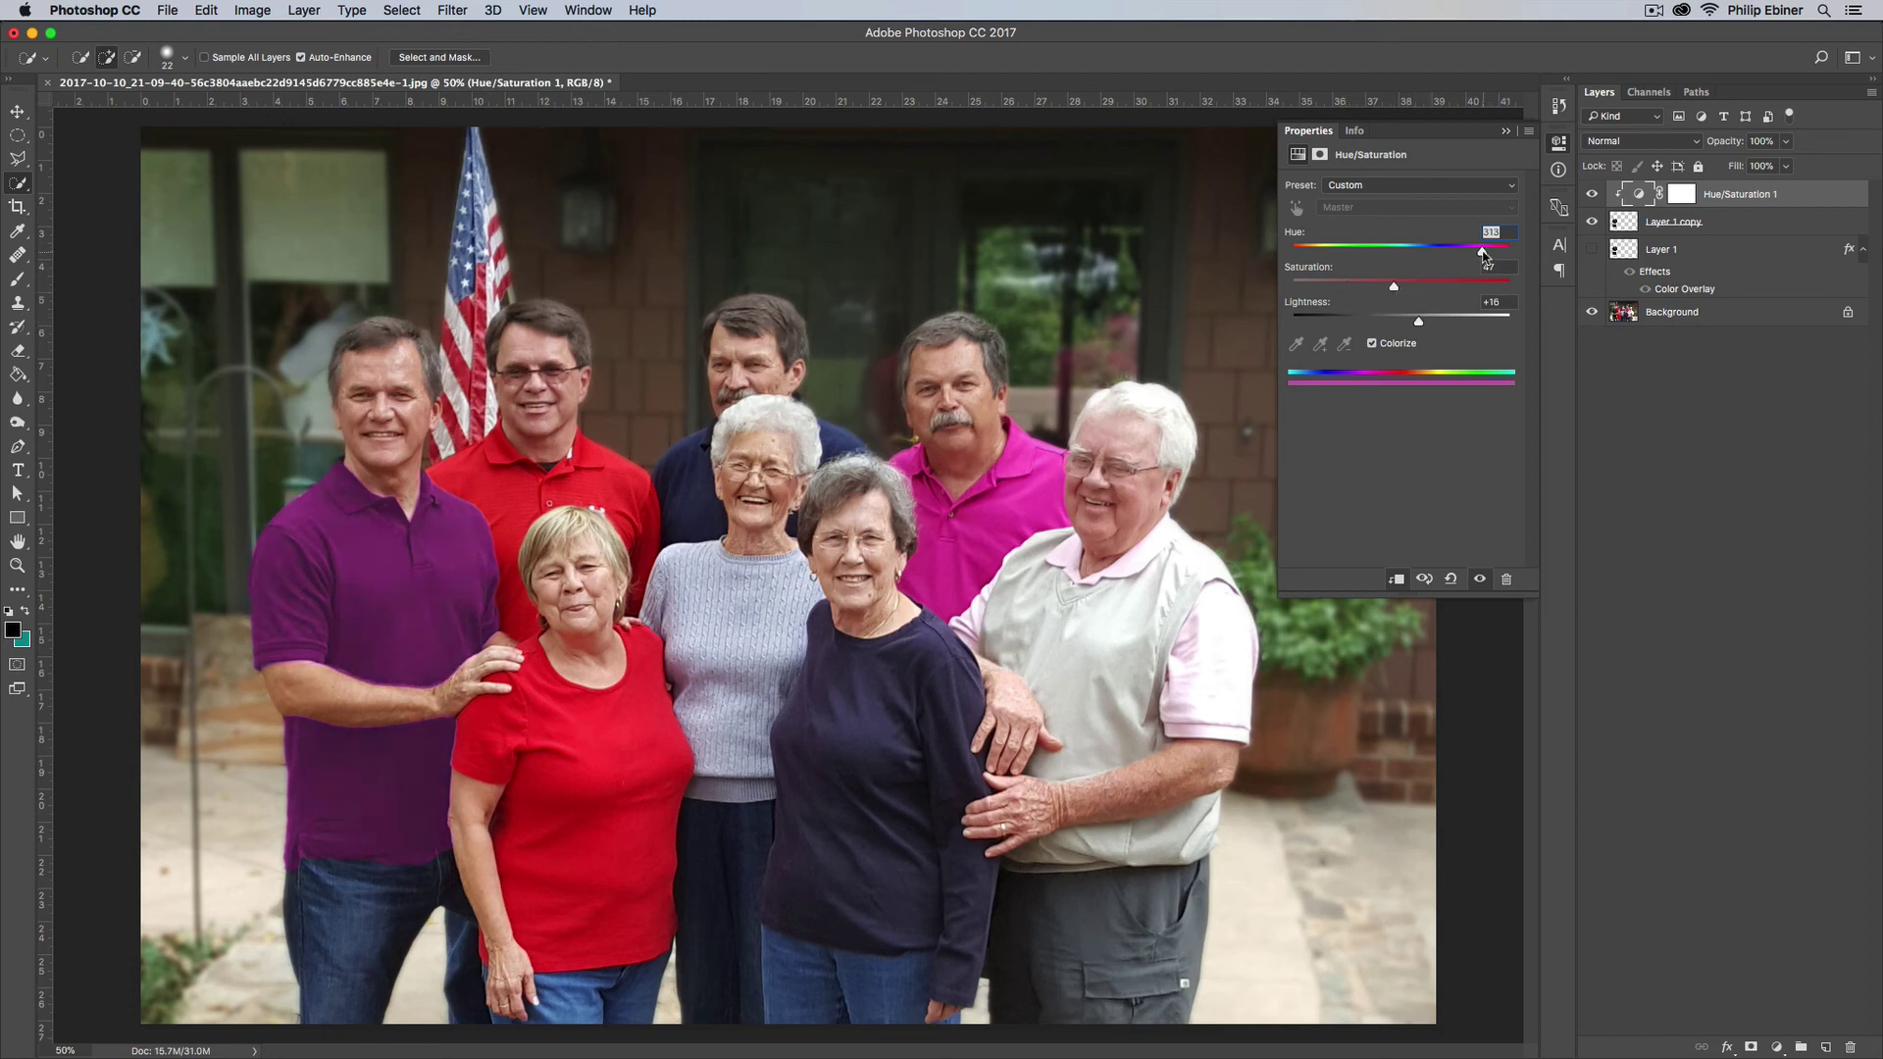
pyautogui.moveTo(1501, 257)
pyautogui.mouseDown()
pyautogui.moveTo(1474, 256)
pyautogui.moveTo(1495, 257)
pyautogui.mouseUp()
pyautogui.moveTo(1418, 321)
pyautogui.mouseDown()
pyautogui.moveTo(1459, 321)
pyautogui.moveTo(1441, 324)
pyautogui.mouseUp()
pyautogui.moveTo(1494, 251); pyautogui.dragTo(1443, 323)
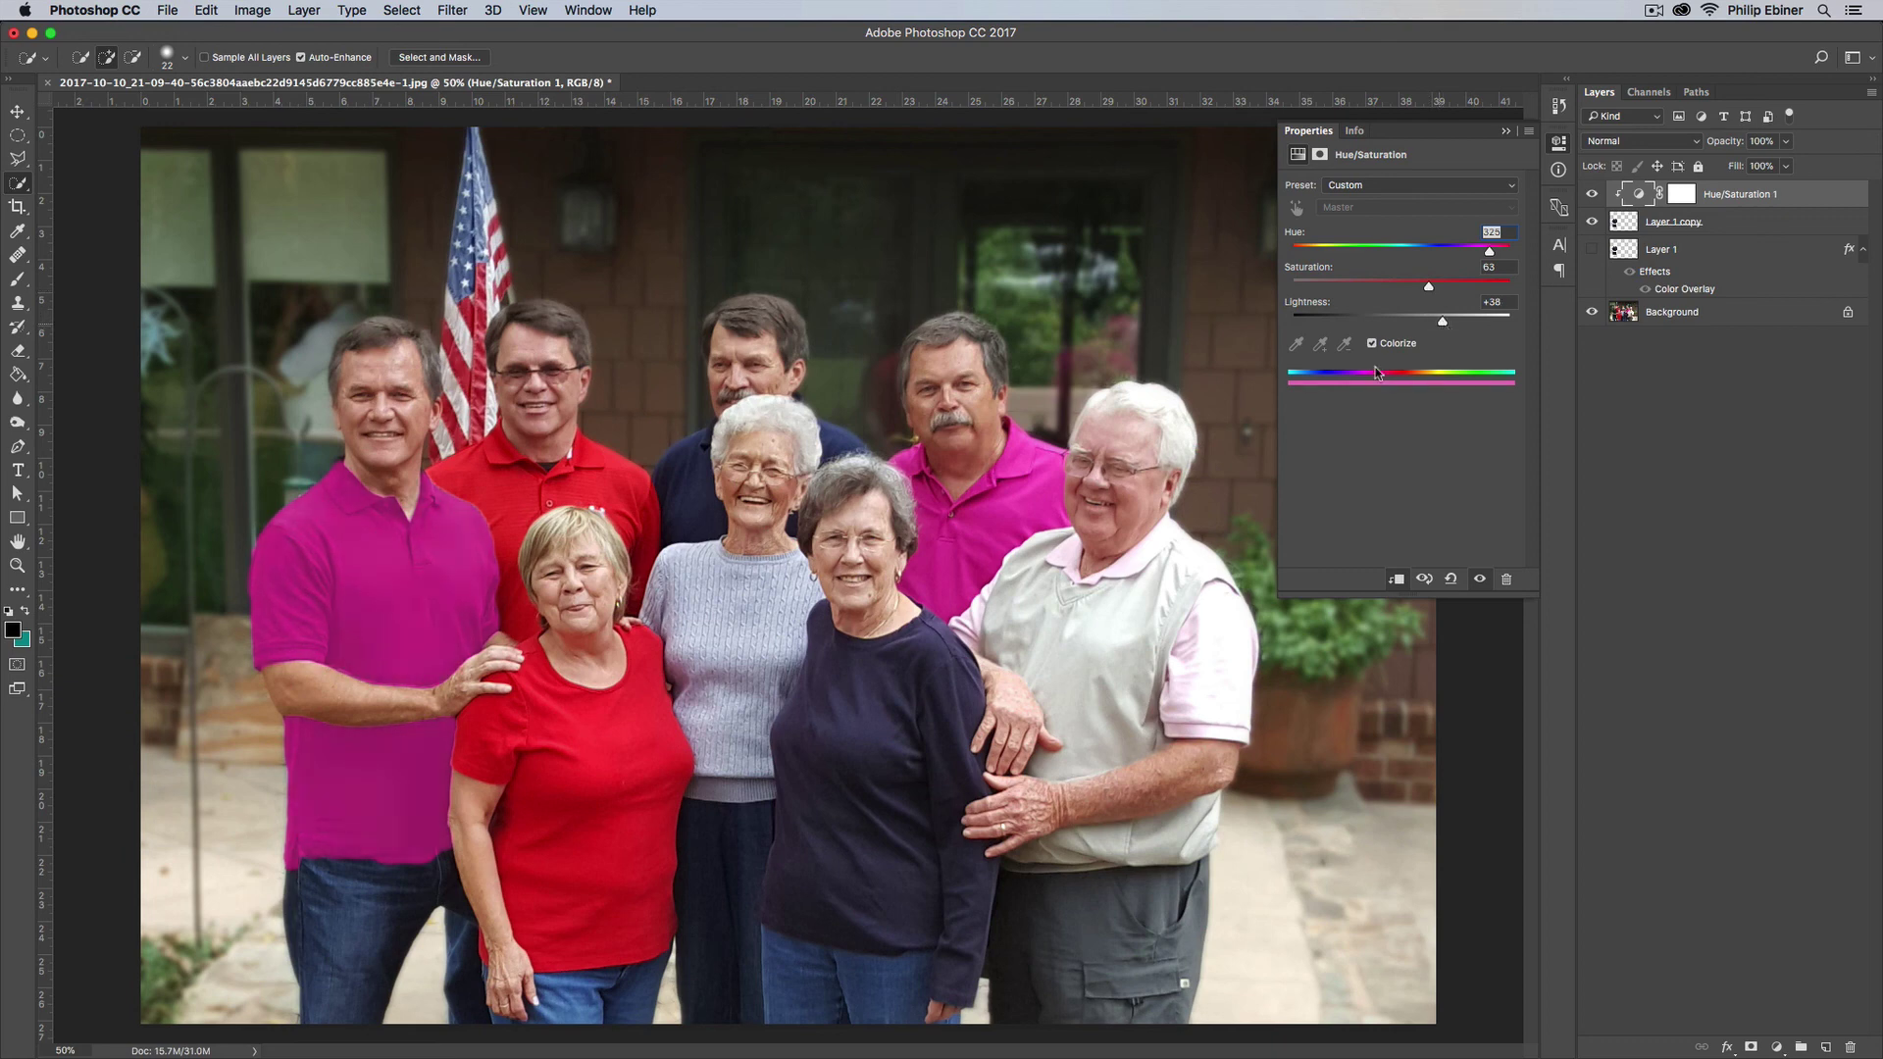
# - Close the adjustment's properties and zoom out to 33.3% to view the whole photo
pyautogui.click(1516, 133)
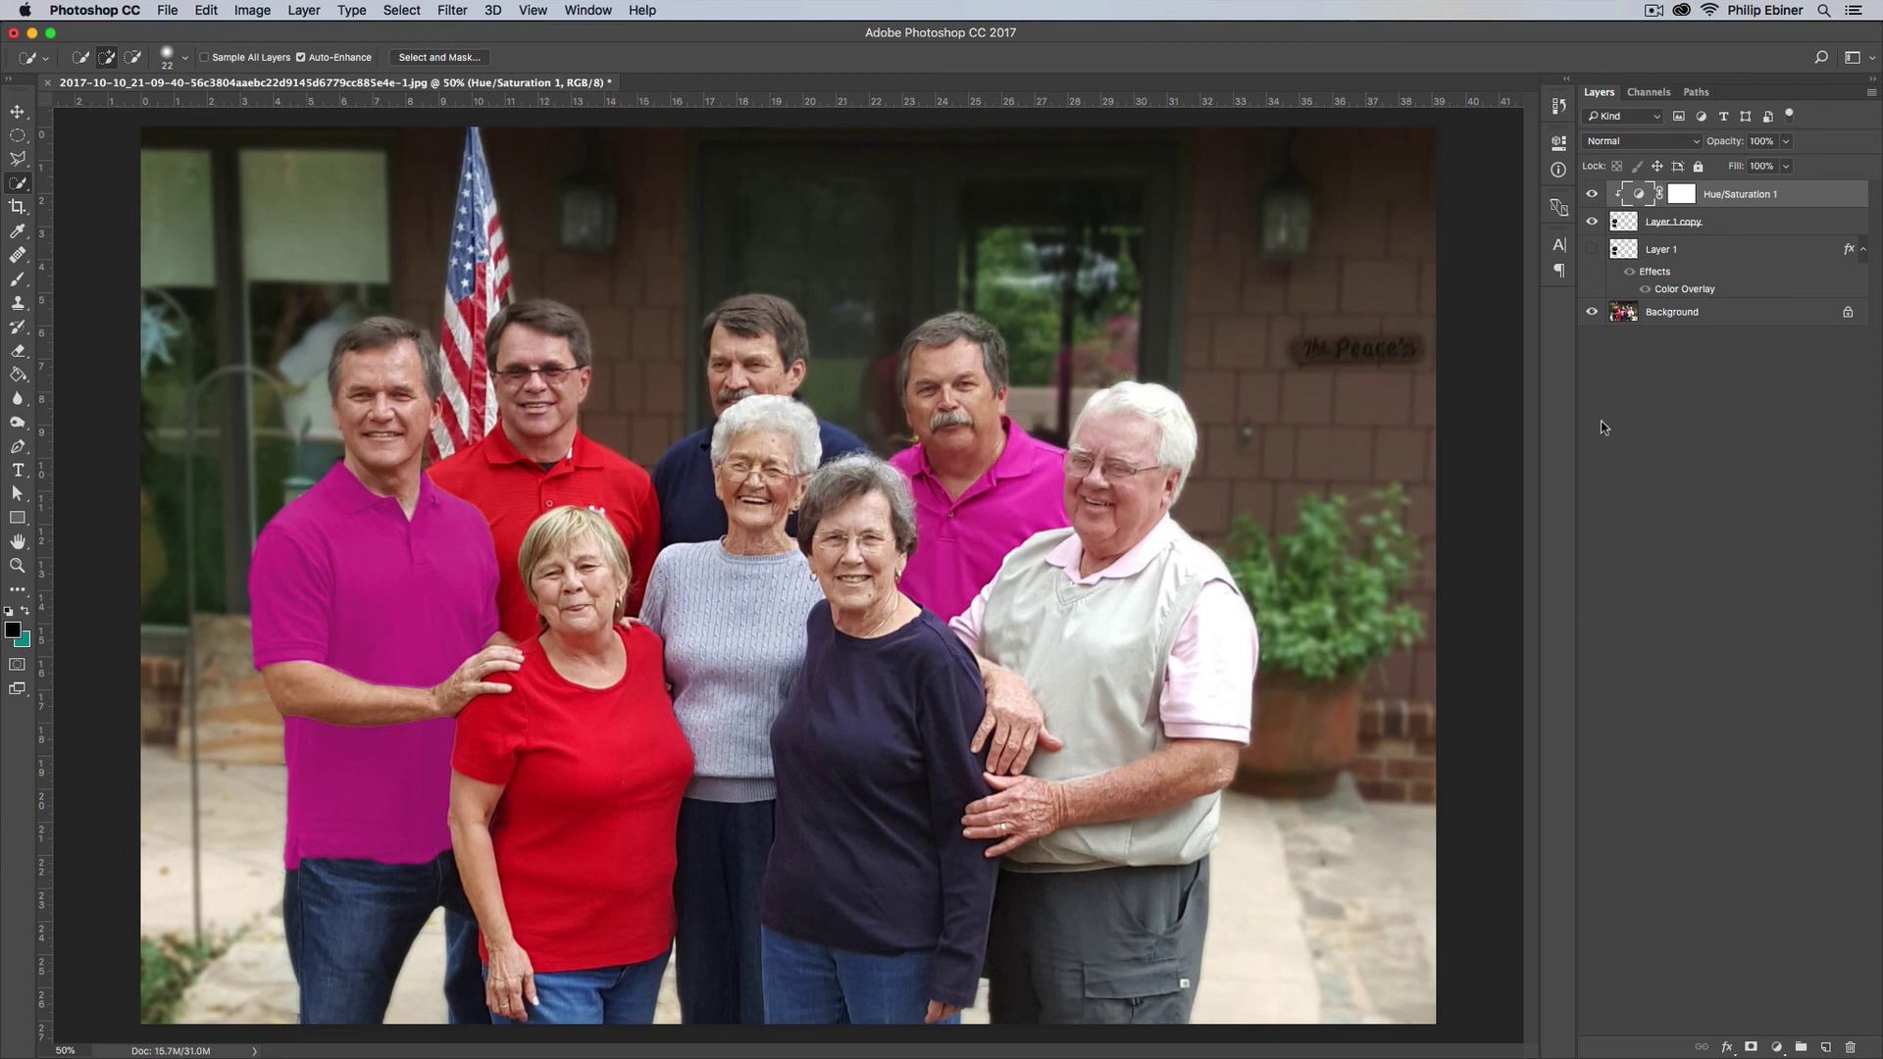
pyautogui.press('z')
pyautogui.keyDown('alt'); pyautogui.click(1384, 420); pyautogui.keyUp('alt')
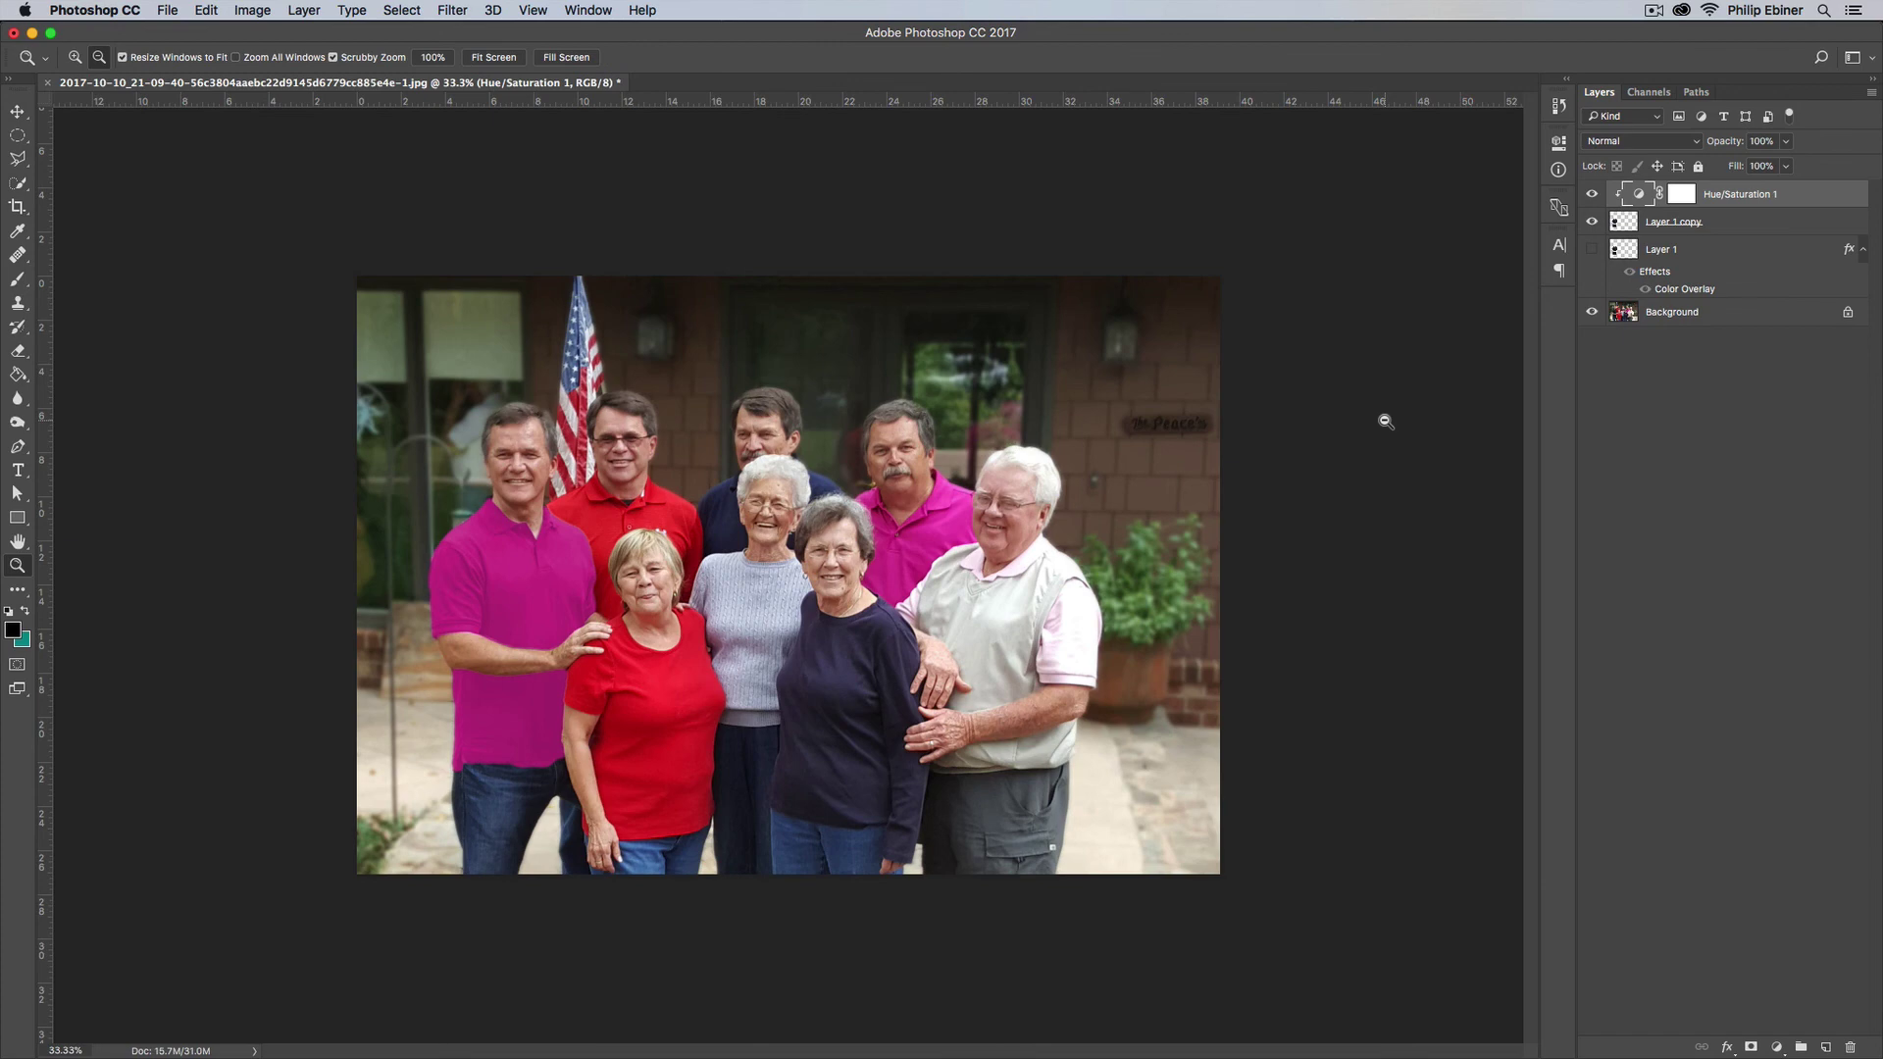